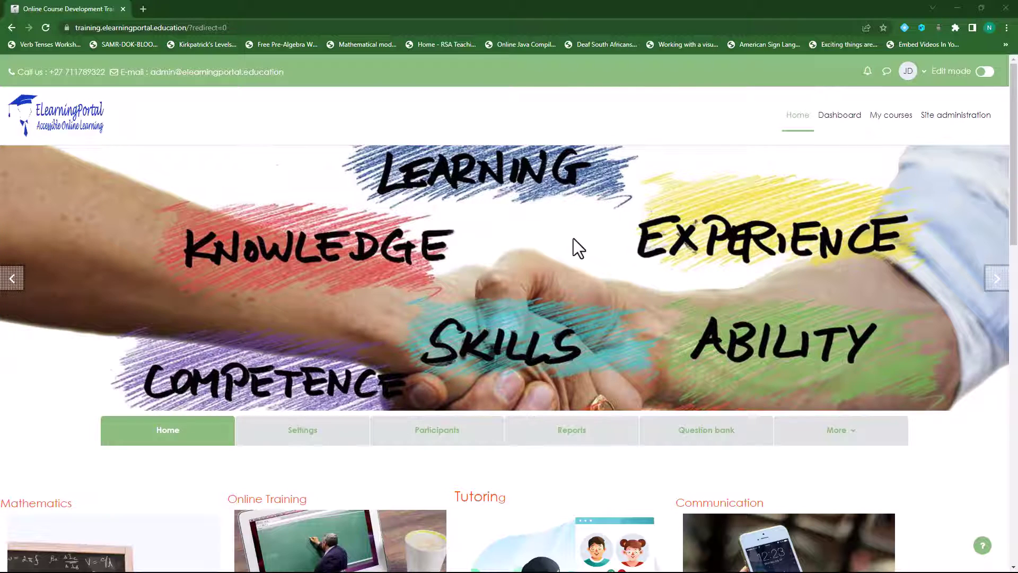
Step: Open a new blank browser tab beside the ElearningPortal site
{"action": "left_click", "coordinate": [142, 9]}
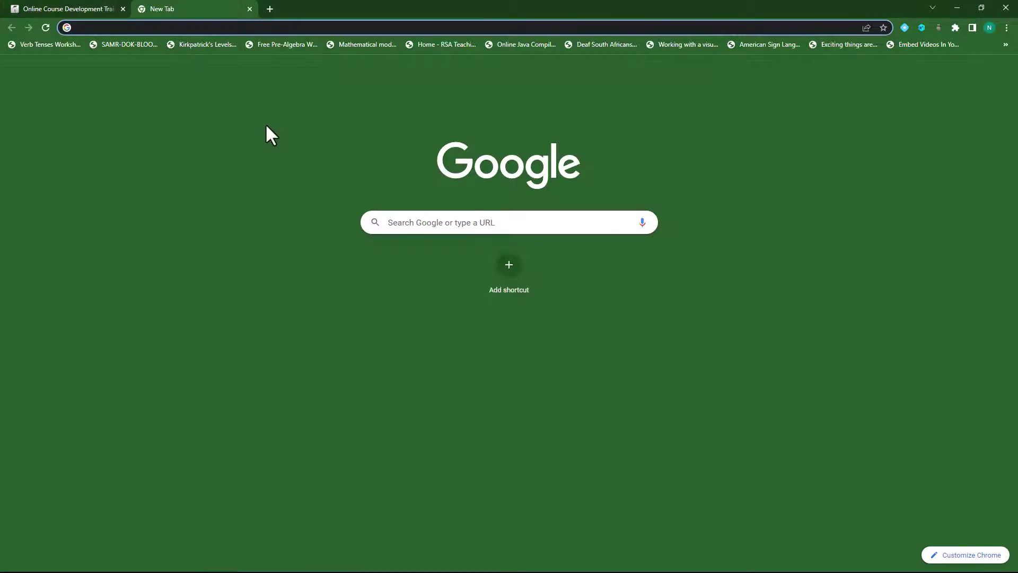
Step: Load moodle.org in the new tab and scroll down to the page footer
{"action": "type", "text": "moodle"}
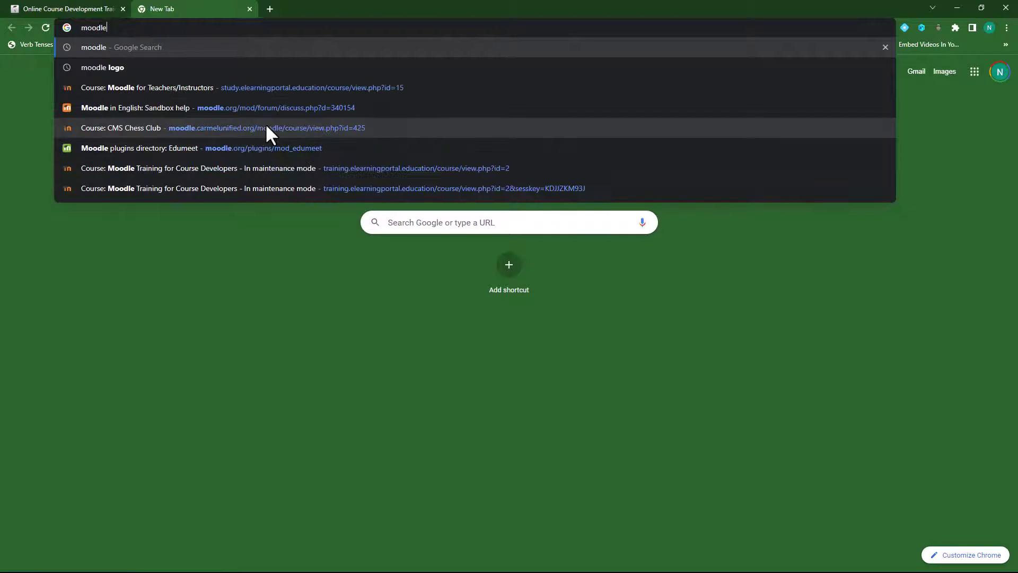
{"action": "type", "text": ".org"}
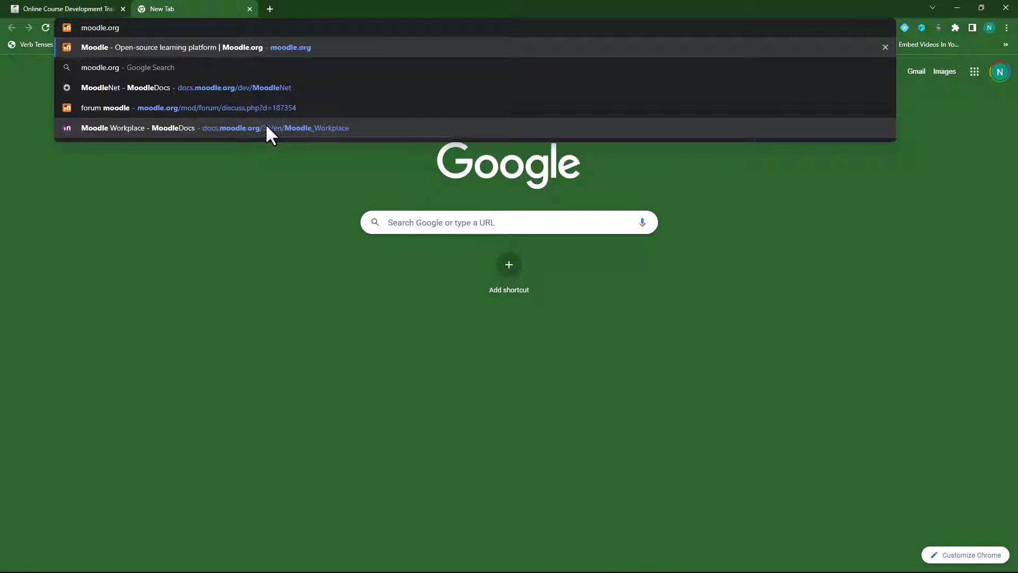
{"action": "key", "text": "Return"}
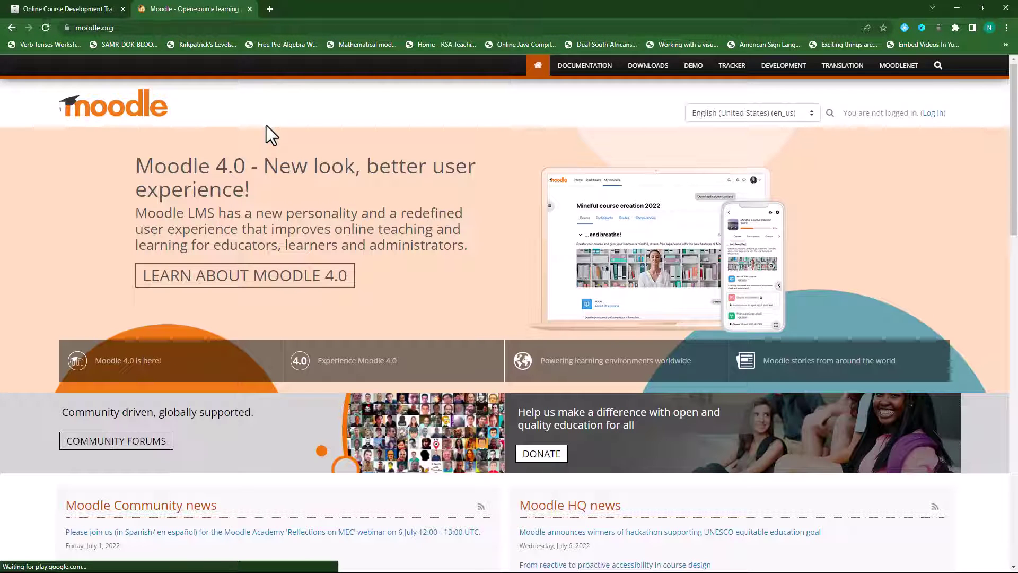
{"action": "scroll", "coordinate": [389, 355], "scroll_direction": "down", "scroll_amount": 20}
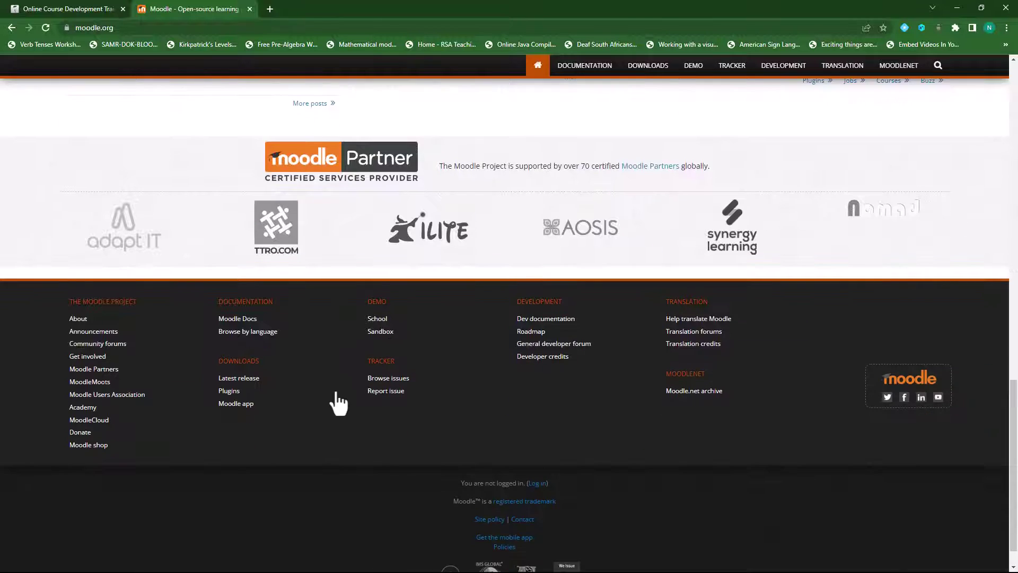
Step: Search the Moodle plugins directory for 'timetable' and open the Timetable block plugin page
{"action": "left_click", "coordinate": [228, 391]}
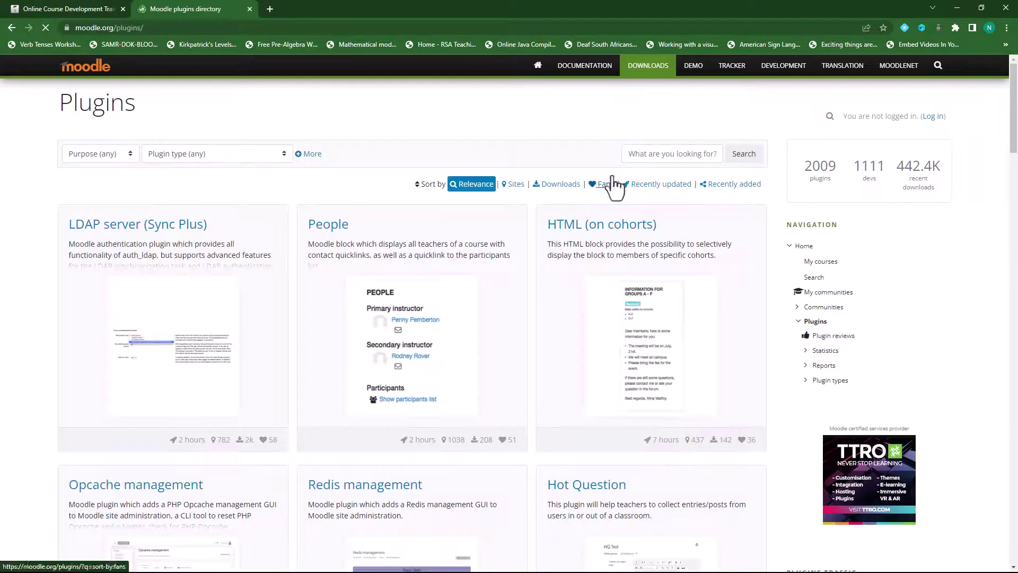
{"action": "left_click", "coordinate": [659, 155]}
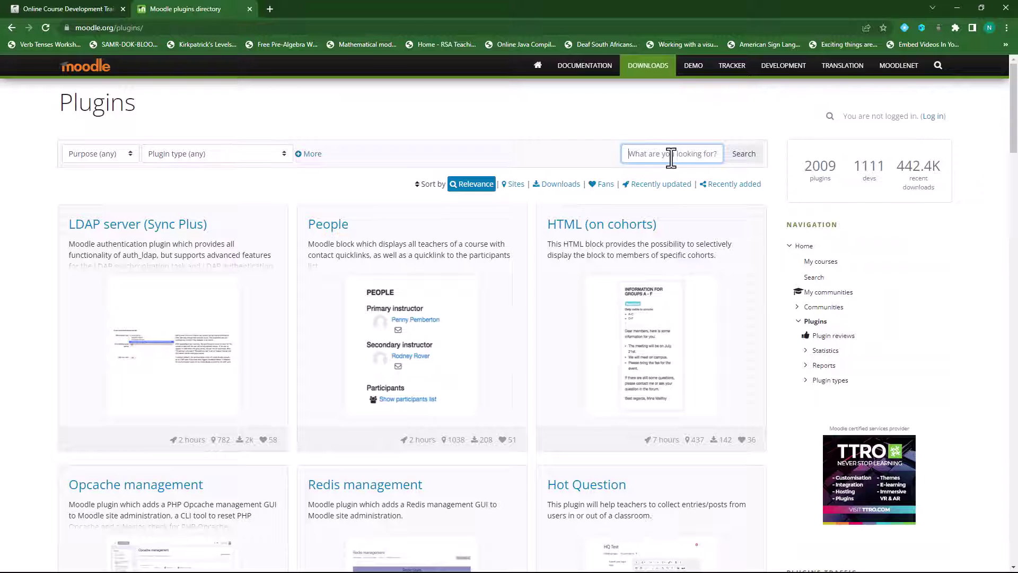
{"action": "type", "text": "timetav"}
{"action": "key", "text": "BackSpace"}
{"action": "left_click", "coordinate": [747, 159]}
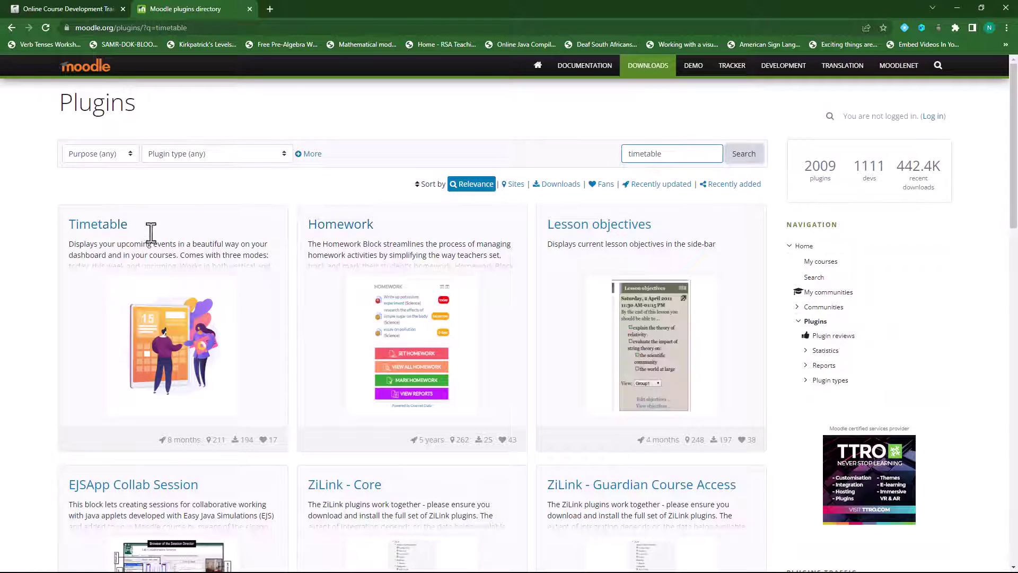
{"action": "left_click", "coordinate": [103, 228]}
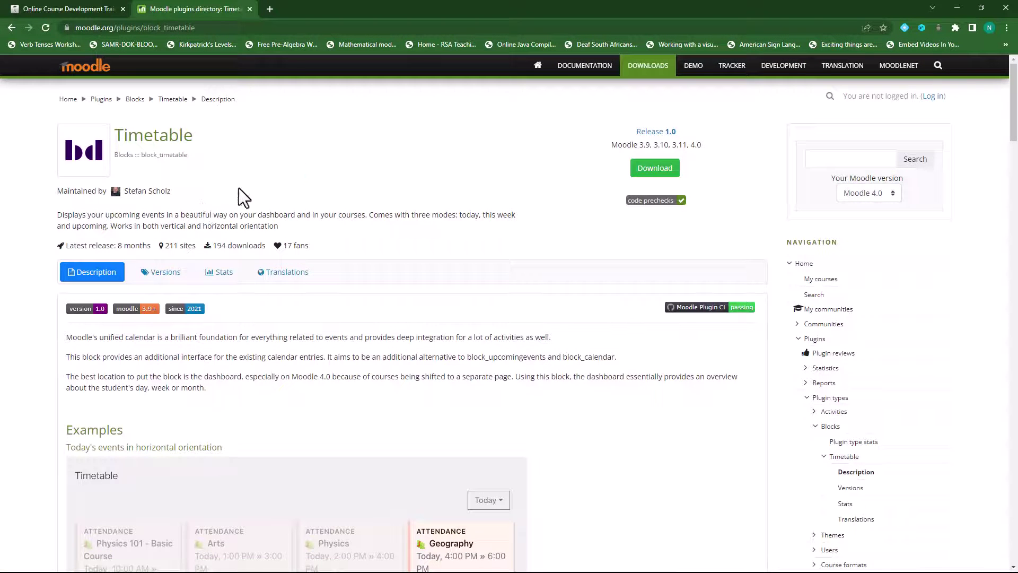
{"action": "scroll", "coordinate": [181, 225], "scroll_direction": "down", "scroll_amount": 5}
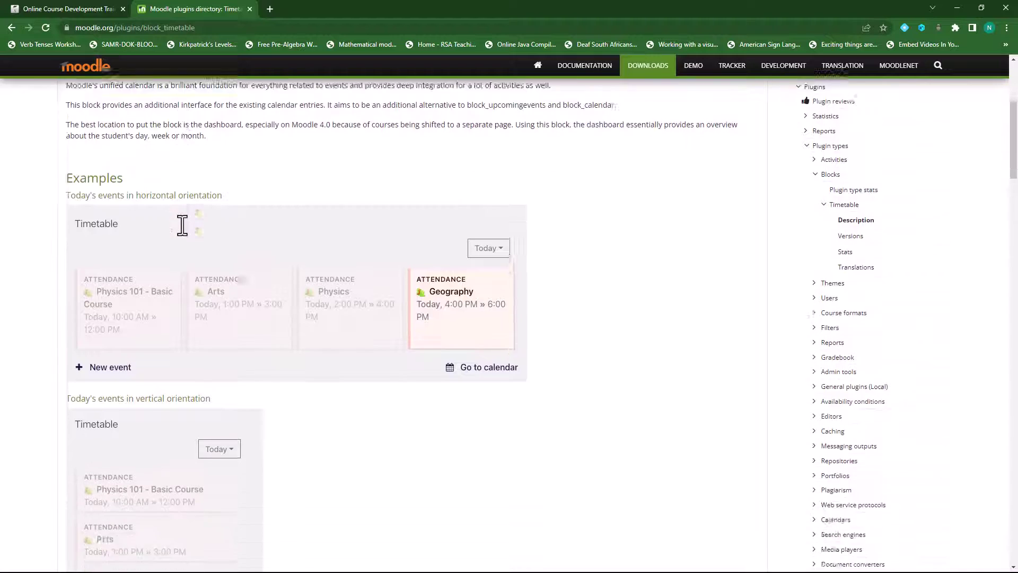
{"action": "scroll", "coordinate": [182, 226], "scroll_direction": "down", "scroll_amount": 9}
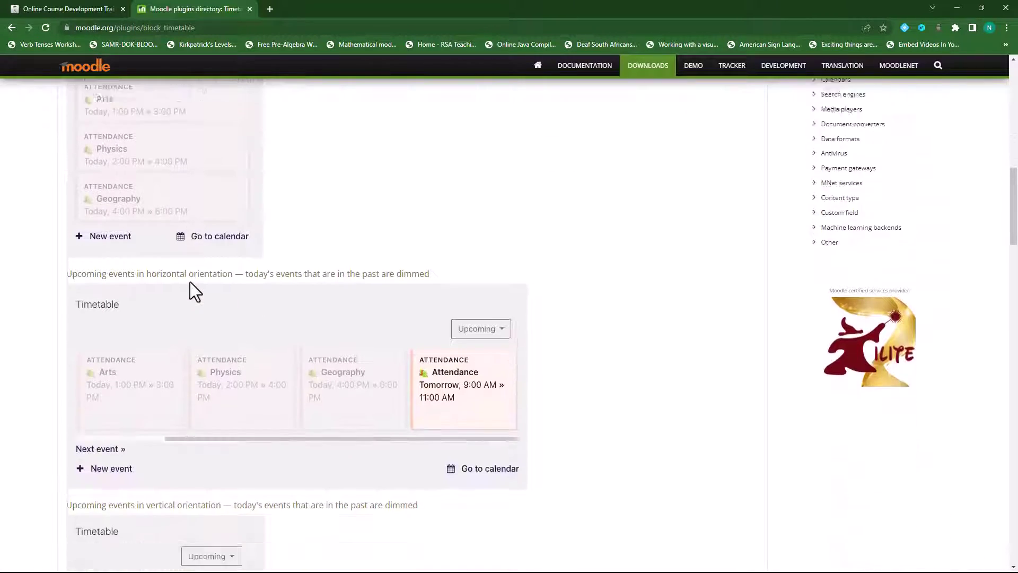
{"action": "scroll", "coordinate": [190, 281], "scroll_direction": "down", "scroll_amount": 11}
{"action": "scroll", "coordinate": [190, 281], "scroll_direction": "up", "scroll_amount": 15}
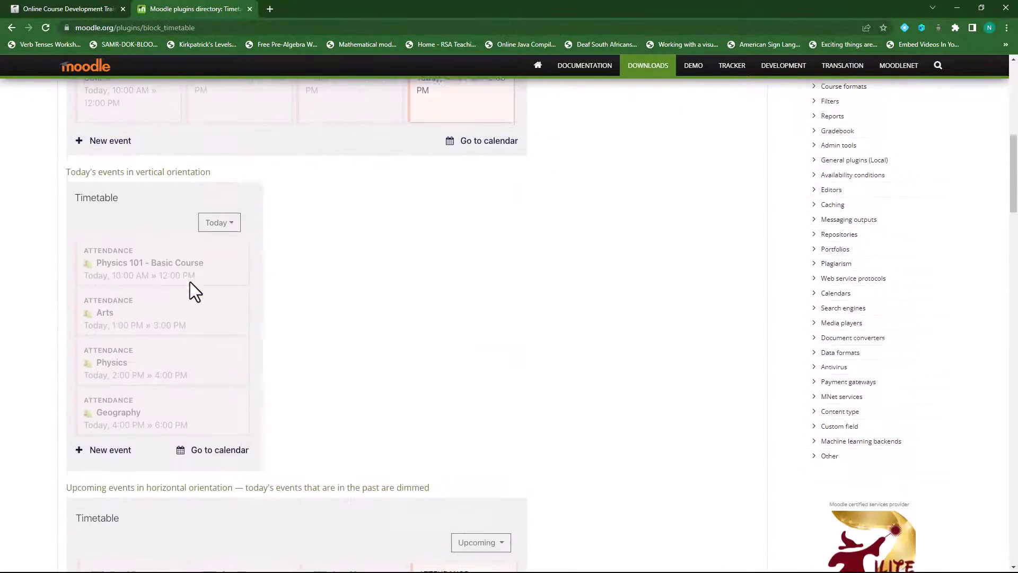
{"action": "scroll", "coordinate": [190, 282], "scroll_direction": "up", "scroll_amount": 10}
{"action": "left_click", "coordinate": [159, 273]}
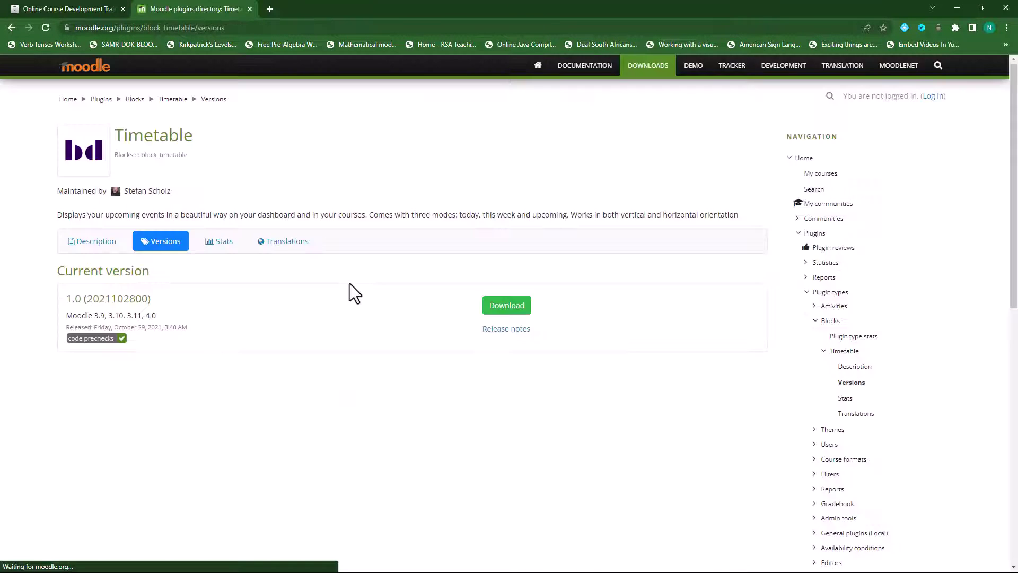
{"action": "left_click", "coordinate": [506, 308]}
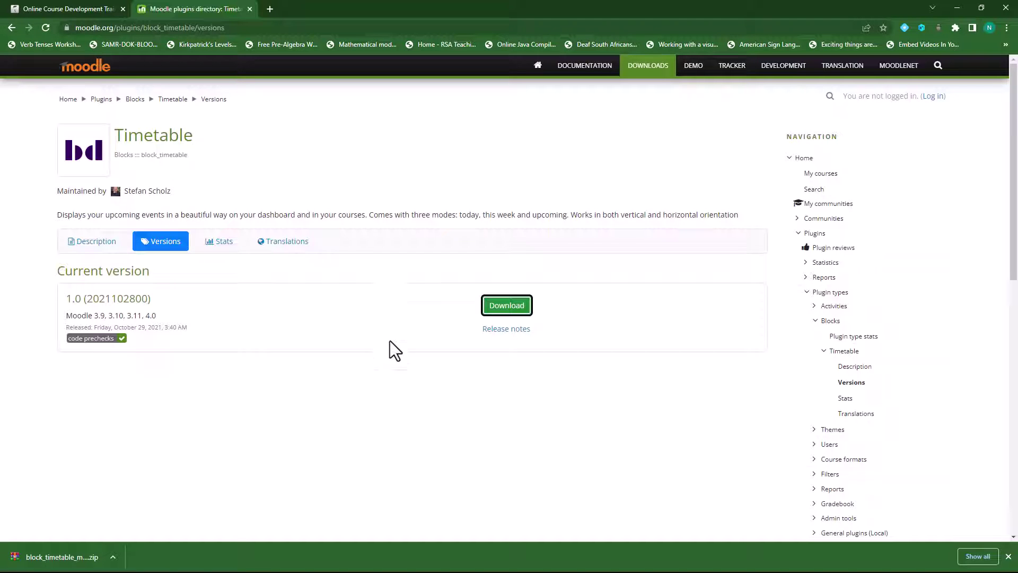
{"action": "left_click", "coordinate": [86, 9]}
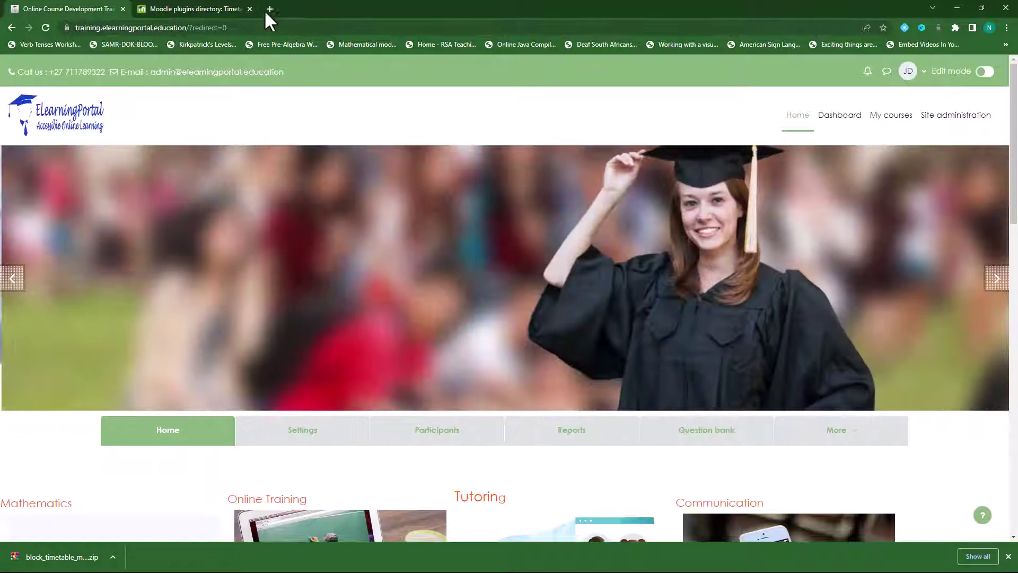
Step: Close the plugins tab and go to Site administration > Plugins > Install plugins
{"action": "left_click", "coordinate": [250, 9]}
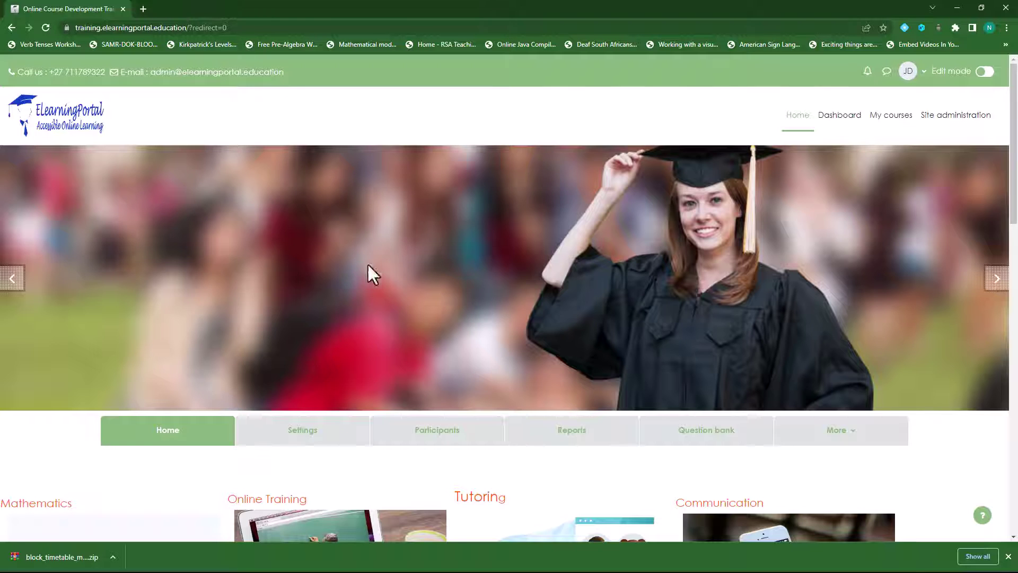
{"action": "left_click", "coordinate": [969, 124]}
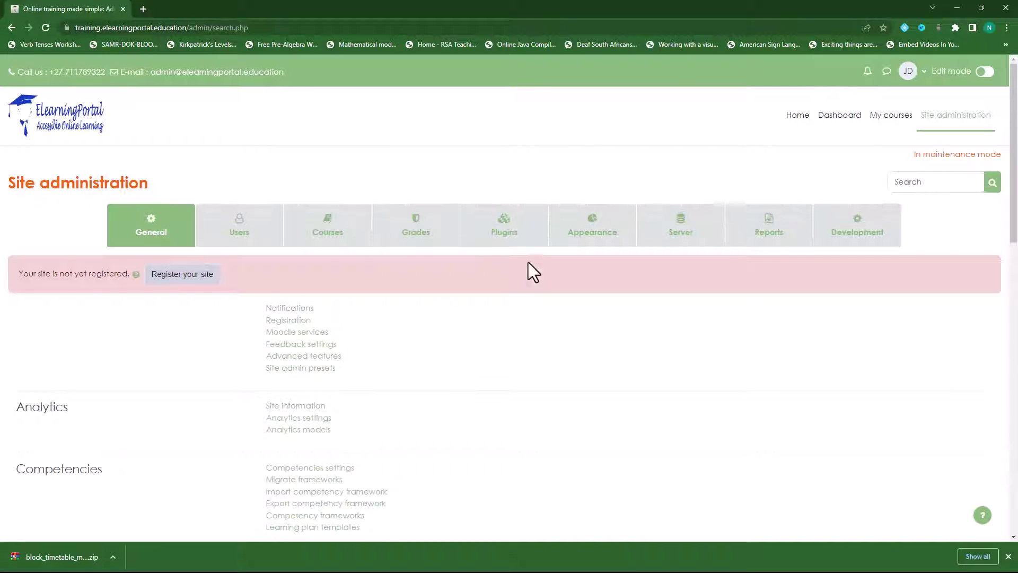
{"action": "left_click", "coordinate": [509, 238]}
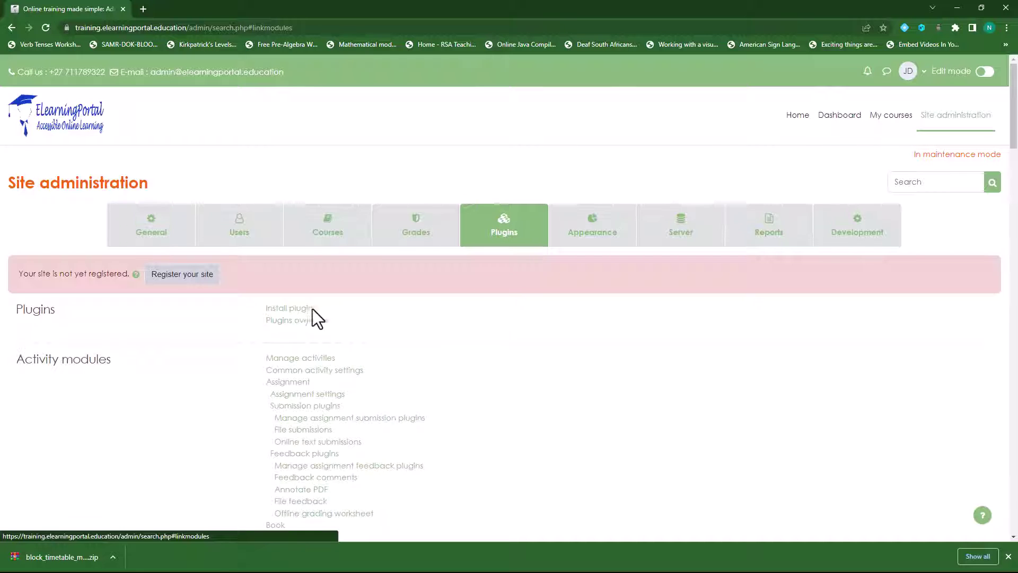
{"action": "left_click", "coordinate": [292, 310]}
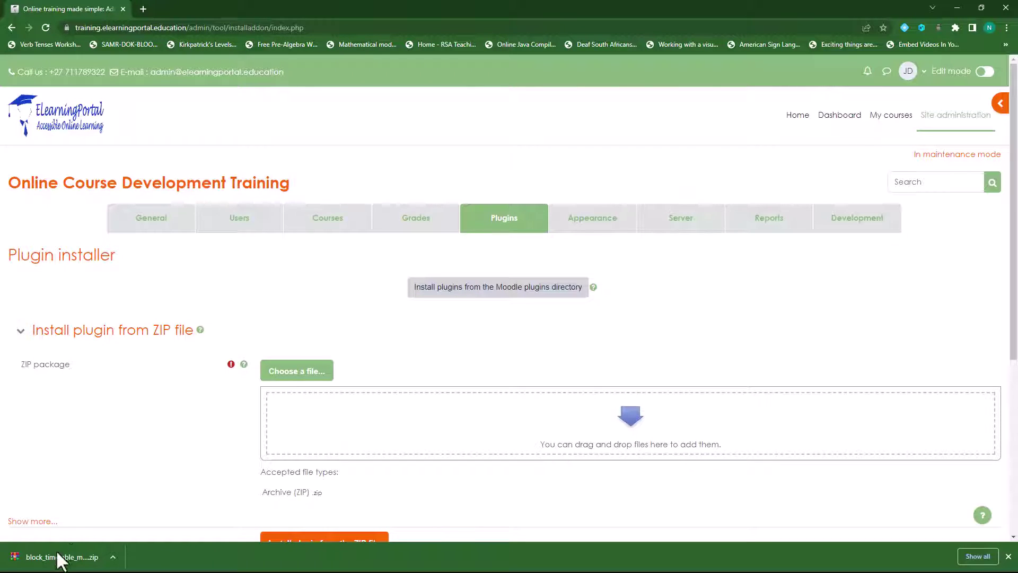
Step: Upload block_timetable_moodle40_2021102800.zip as the ZIP package and install the plugin from it
{"action": "left_click_drag", "start_coordinate": [62, 562], "coordinate": [380, 418]}
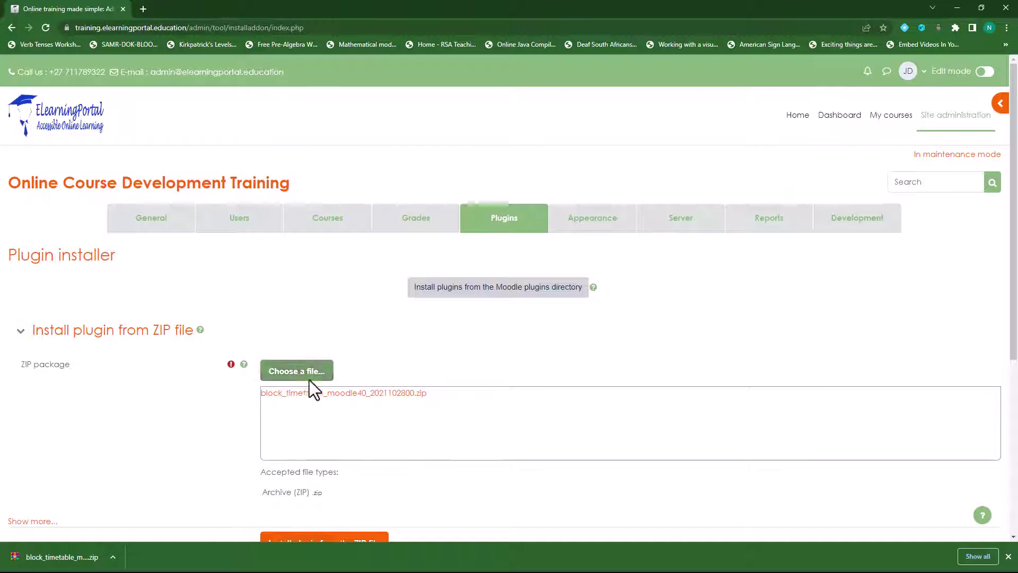
{"action": "left_click", "coordinate": [295, 379]}
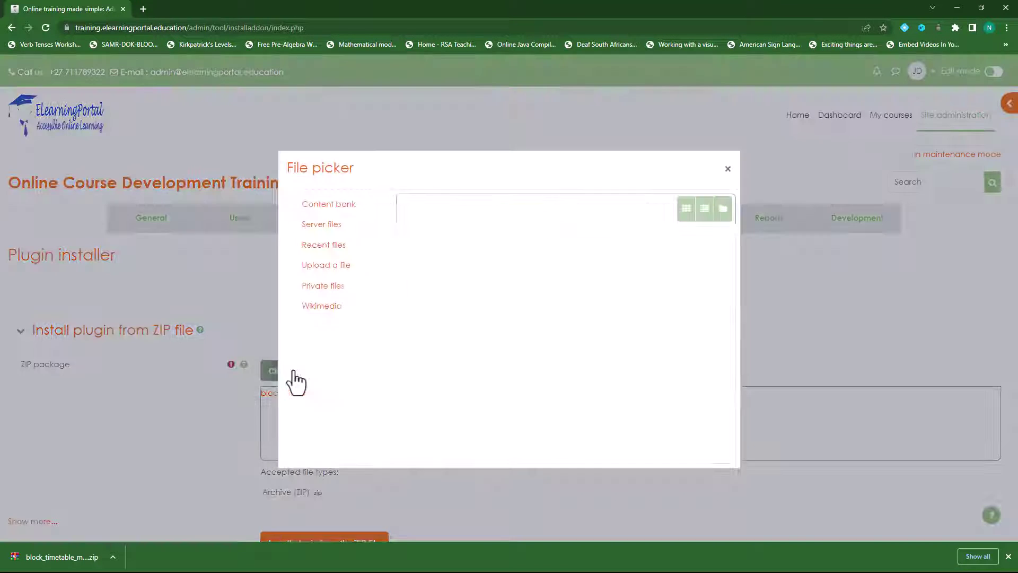
{"action": "left_click", "coordinate": [445, 265]}
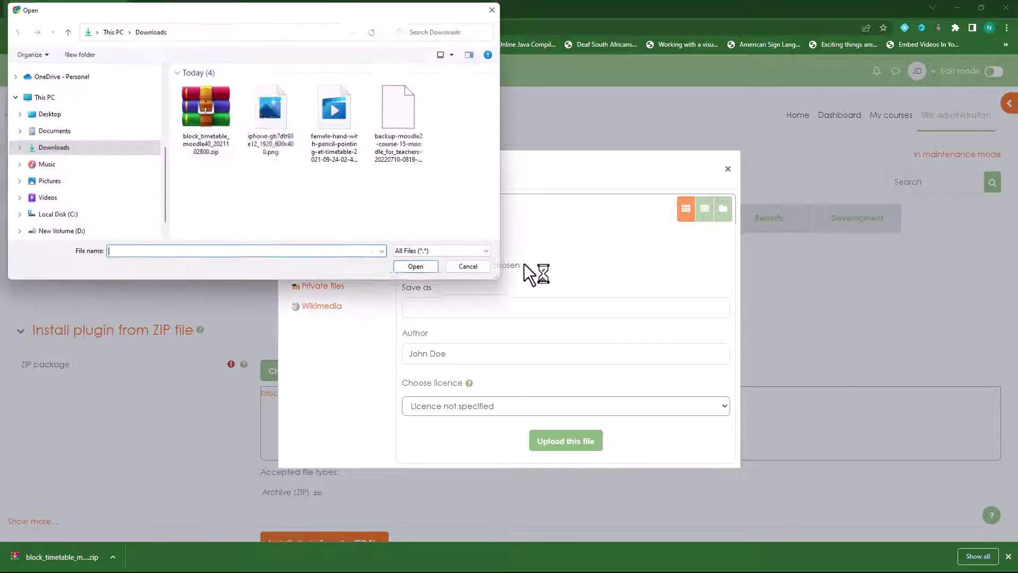
{"action": "left_click", "coordinate": [210, 128]}
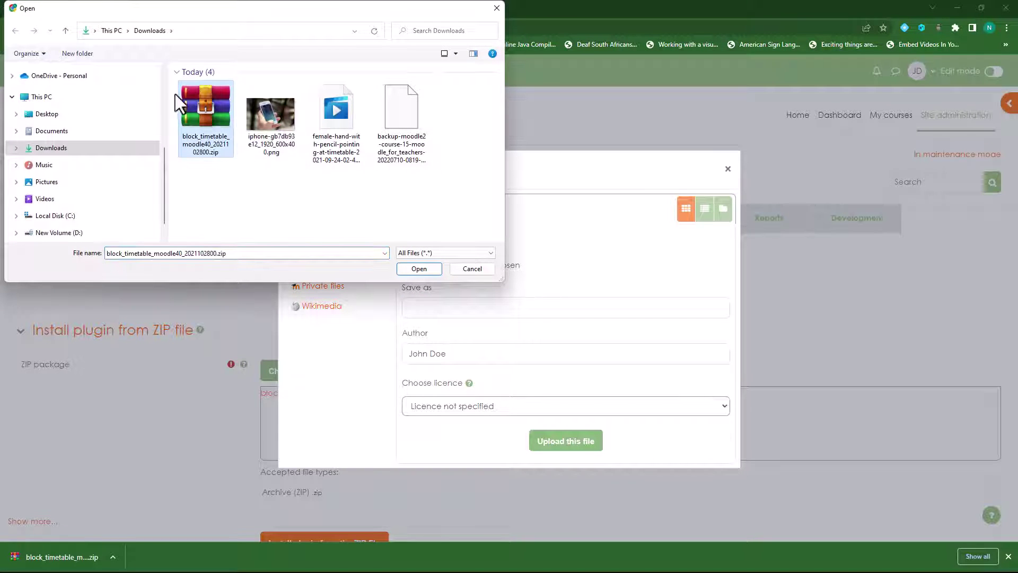
{"action": "left_click", "coordinate": [417, 269]}
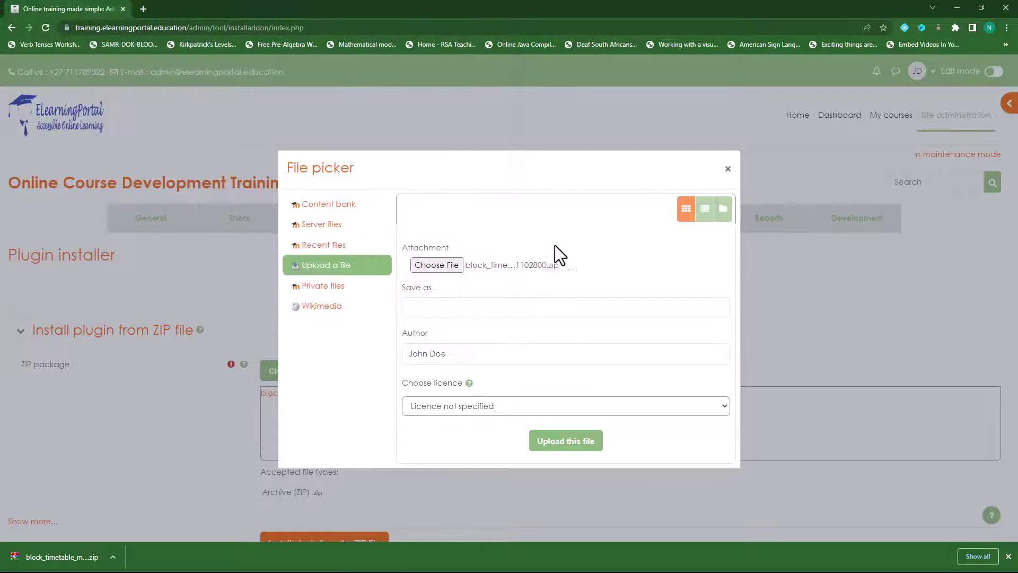
{"action": "left_click", "coordinate": [583, 446]}
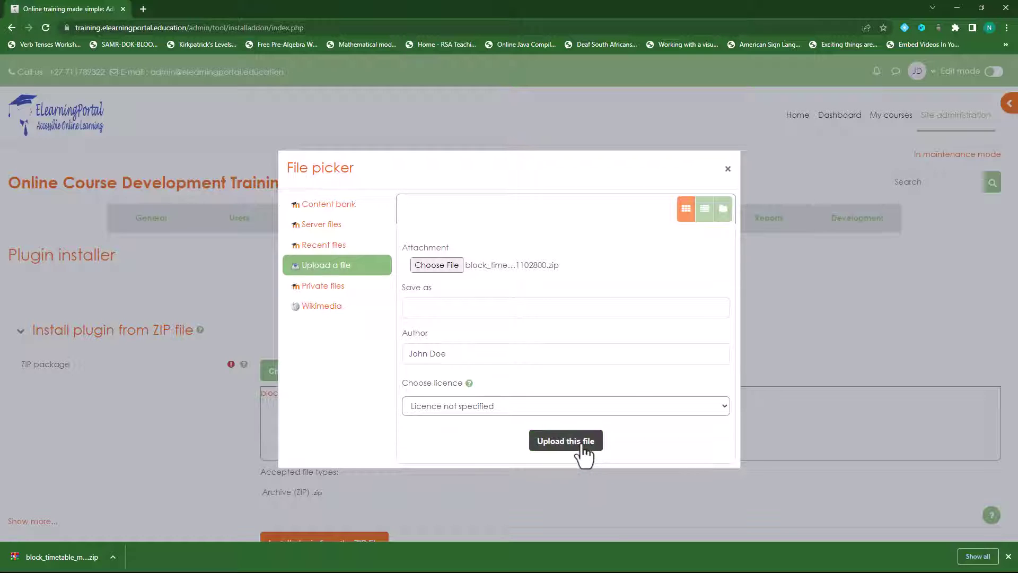
{"action": "left_click", "coordinate": [728, 171]}
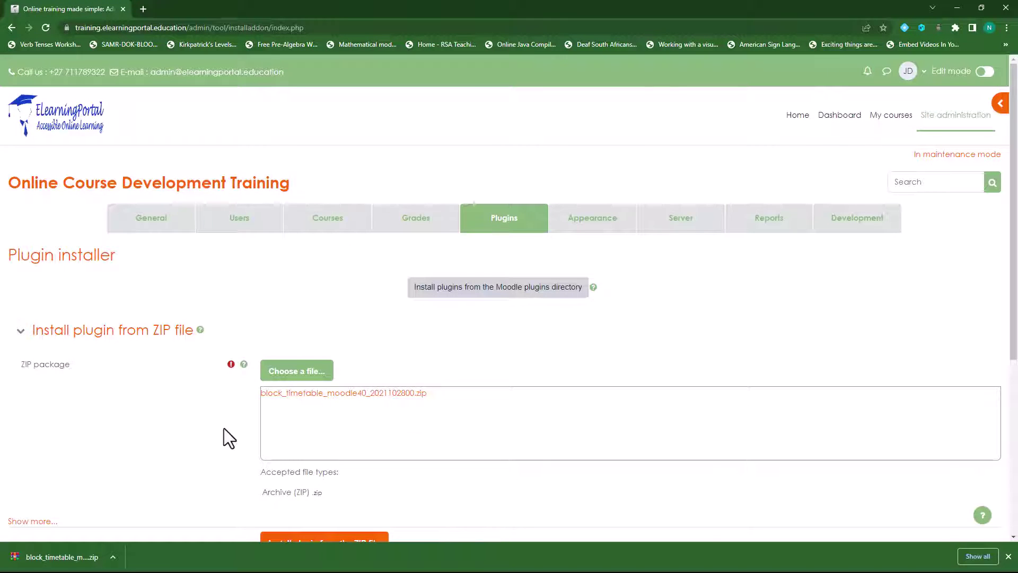
{"action": "scroll", "coordinate": [224, 428], "scroll_direction": "down", "scroll_amount": 2}
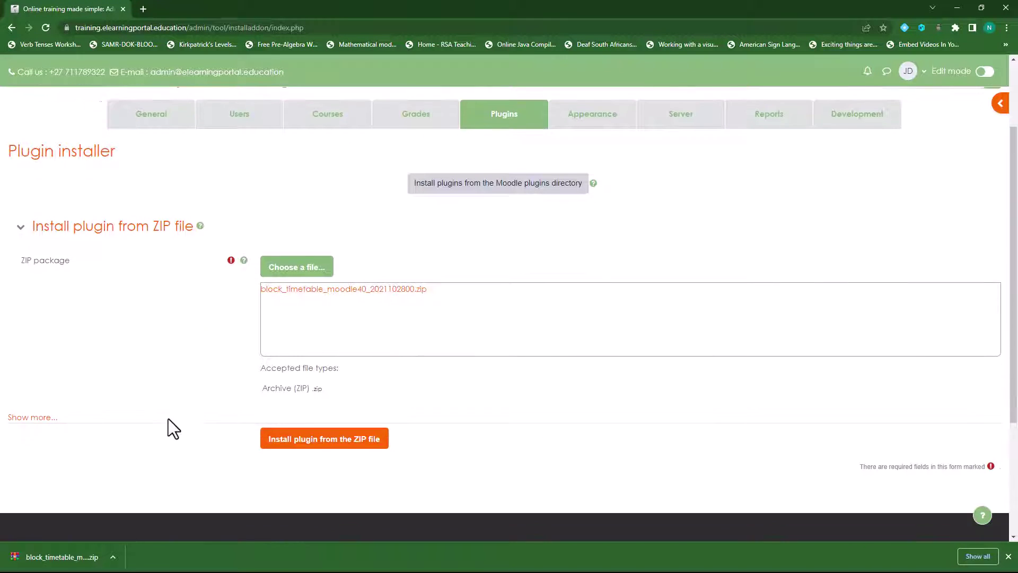
{"action": "left_click", "coordinate": [348, 448]}
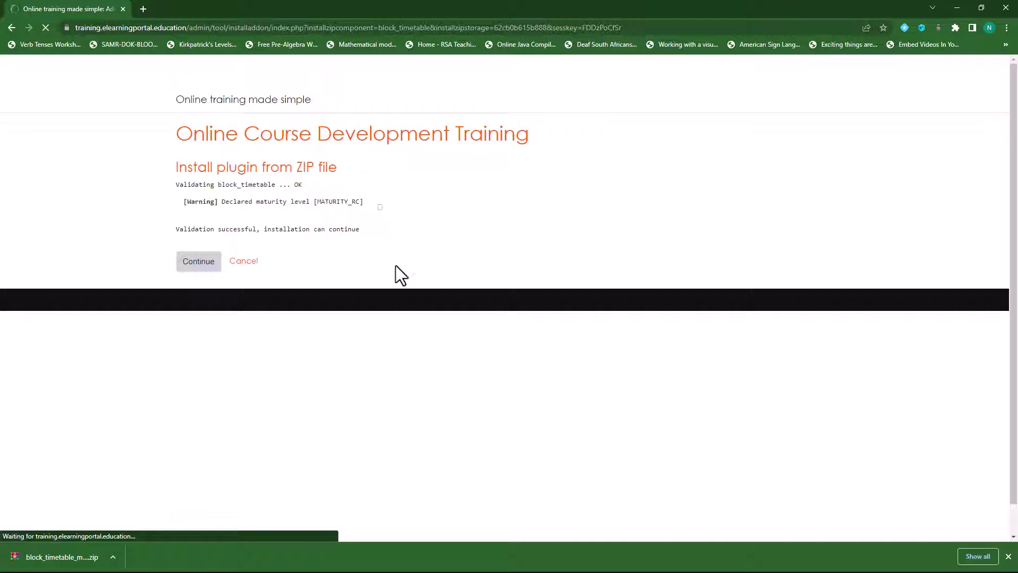
Step: Continue past the validation report and submit the site upgrade key
{"action": "left_click", "coordinate": [196, 273]}
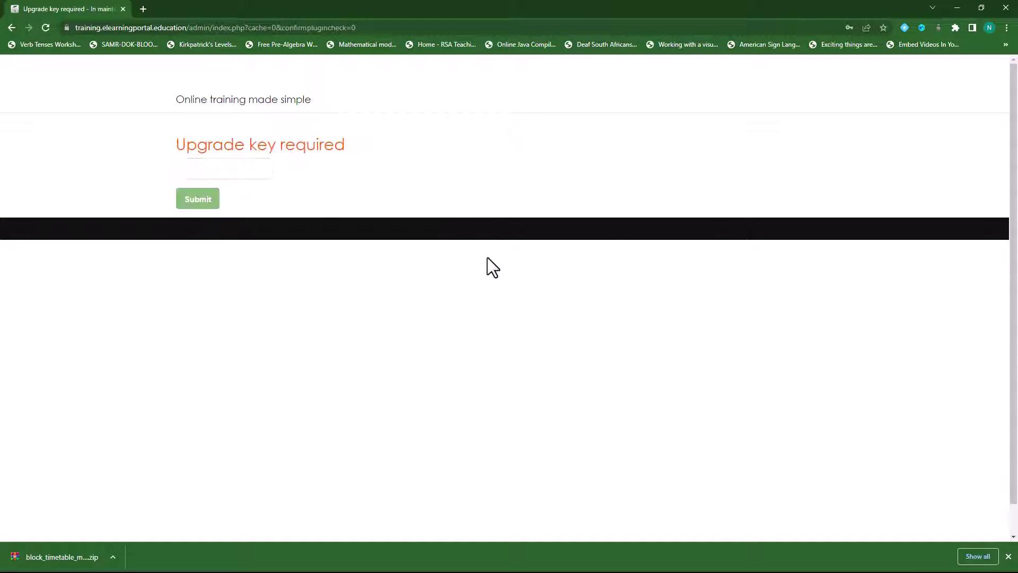
{"action": "left_click", "coordinate": [250, 169]}
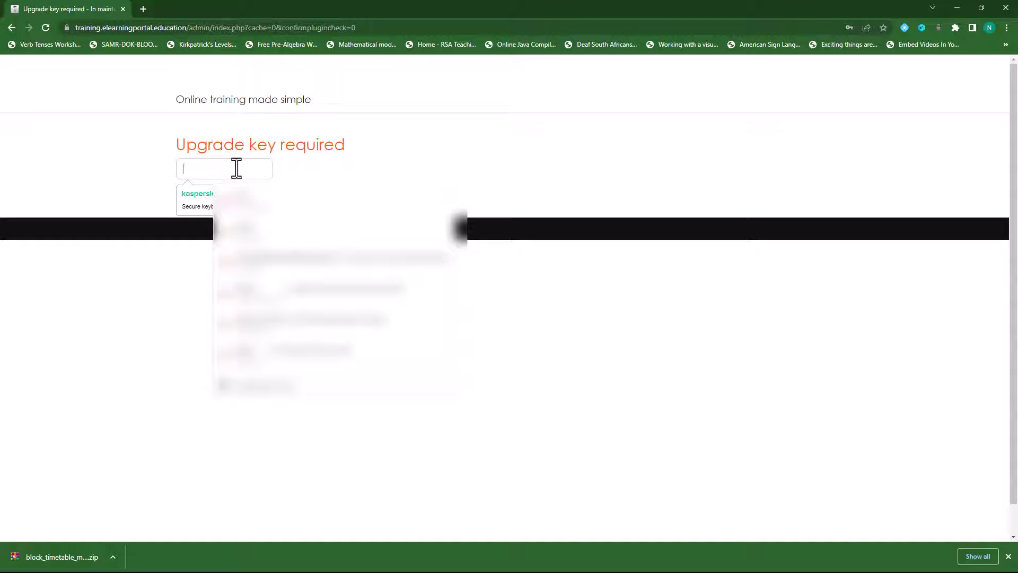
{"action": "type", "text": "•••"}
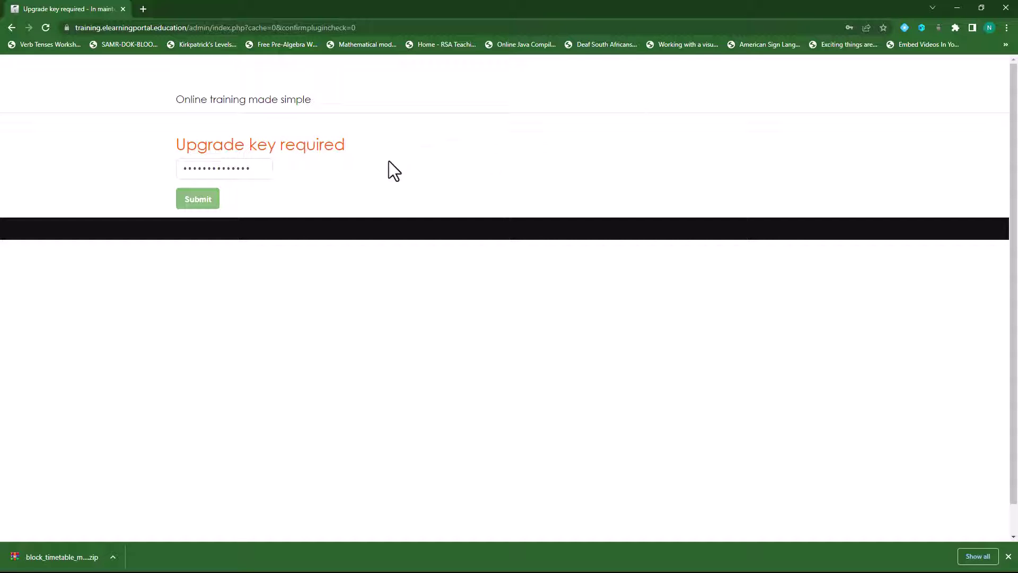
{"action": "left_click", "coordinate": [204, 205]}
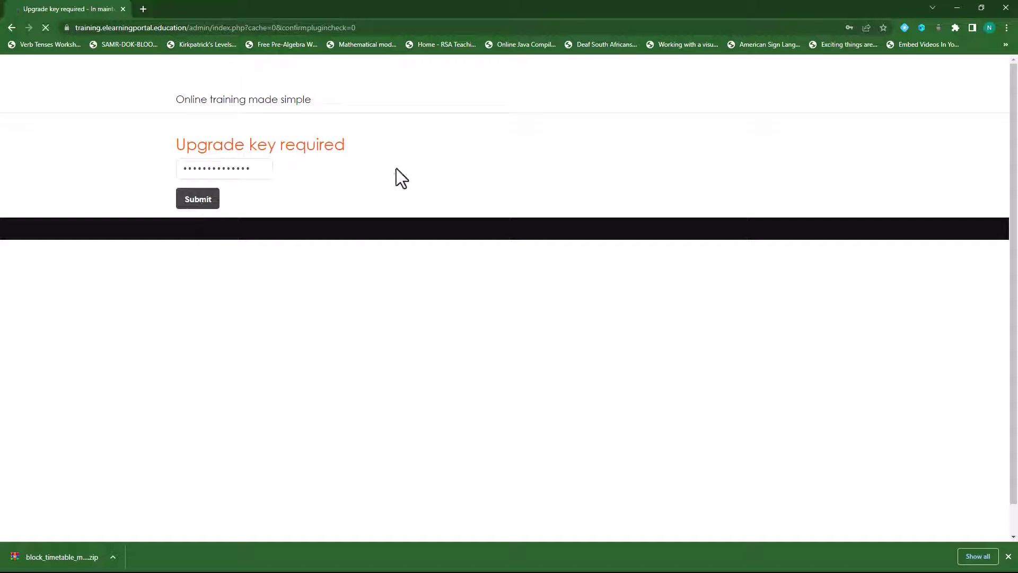
Step: Pass the release check and upgrade the database, installing block_timetable successfully
{"action": "scroll", "coordinate": [368, 335], "scroll_direction": "down", "scroll_amount": 5}
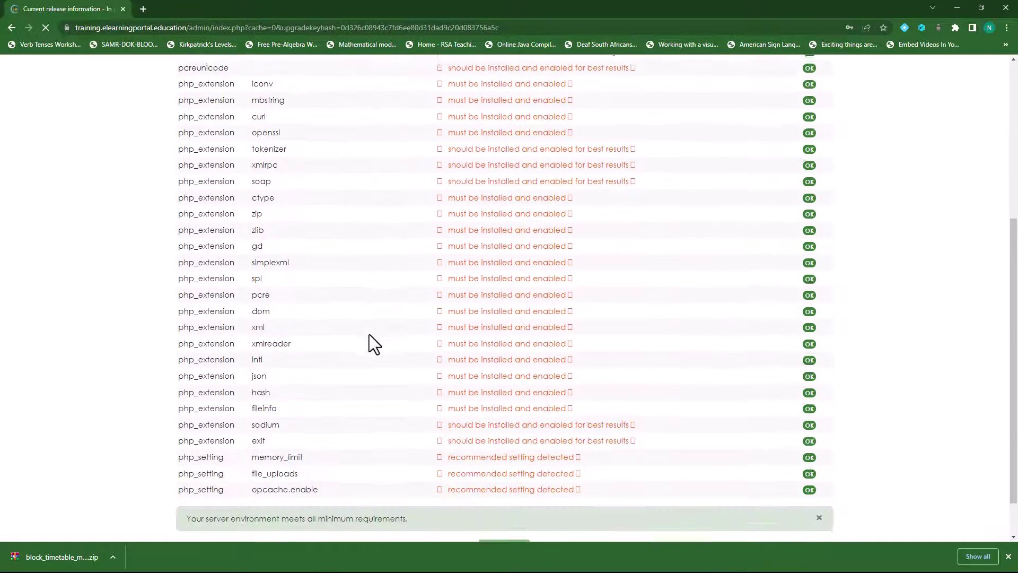
{"action": "scroll", "coordinate": [369, 334], "scroll_direction": "down", "scroll_amount": 1}
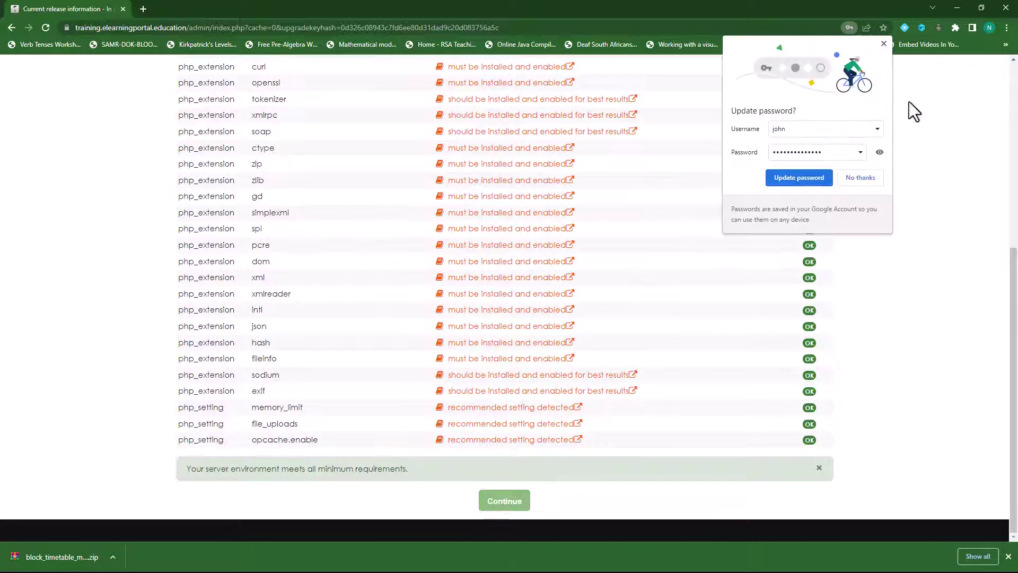
{"action": "left_click", "coordinate": [883, 44]}
{"action": "left_click", "coordinate": [503, 502]}
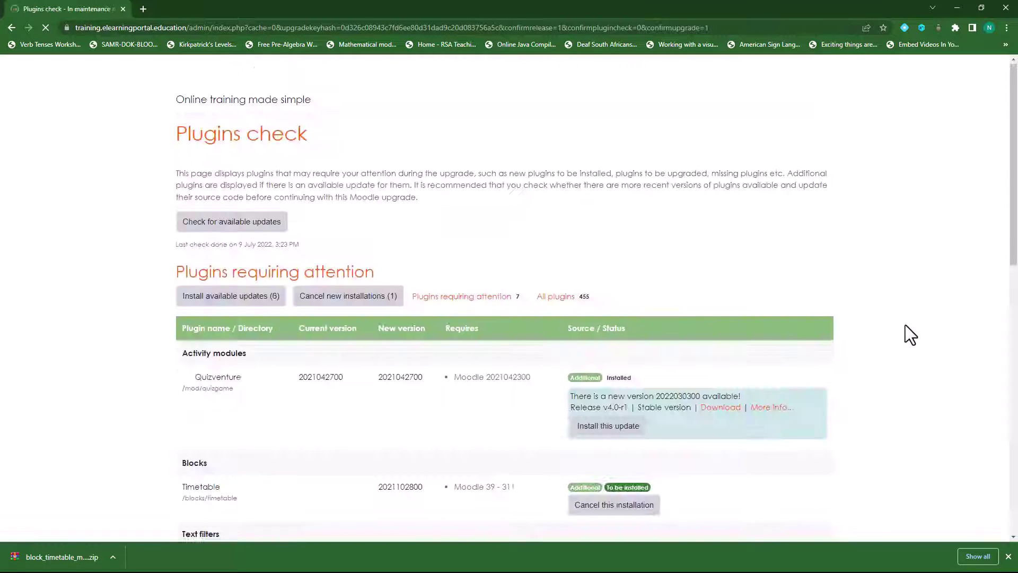
{"action": "scroll", "coordinate": [447, 431], "scroll_direction": "down", "scroll_amount": 7}
{"action": "scroll", "coordinate": [447, 431], "scroll_direction": "down", "scroll_amount": 4}
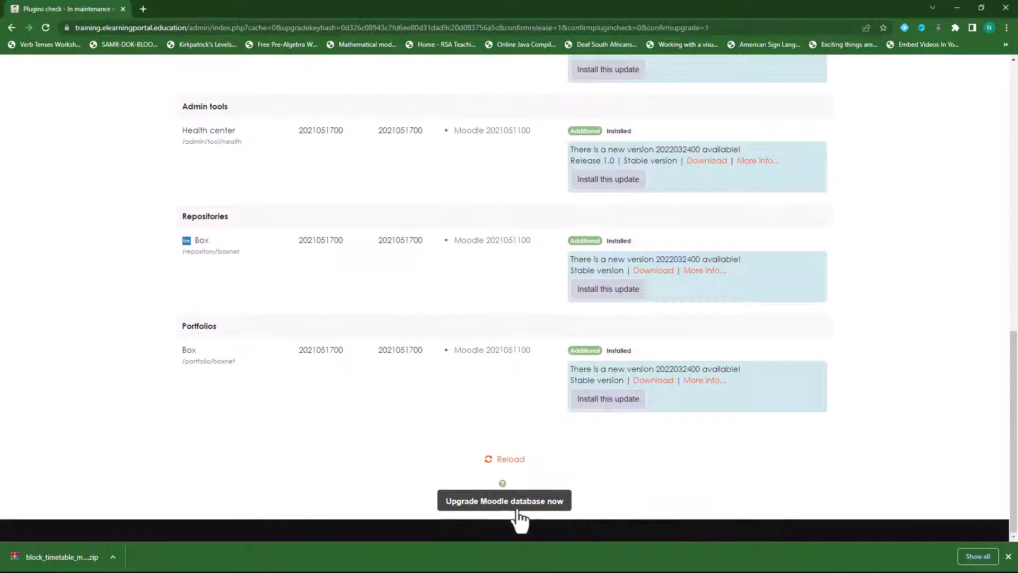
{"action": "left_click", "coordinate": [555, 507]}
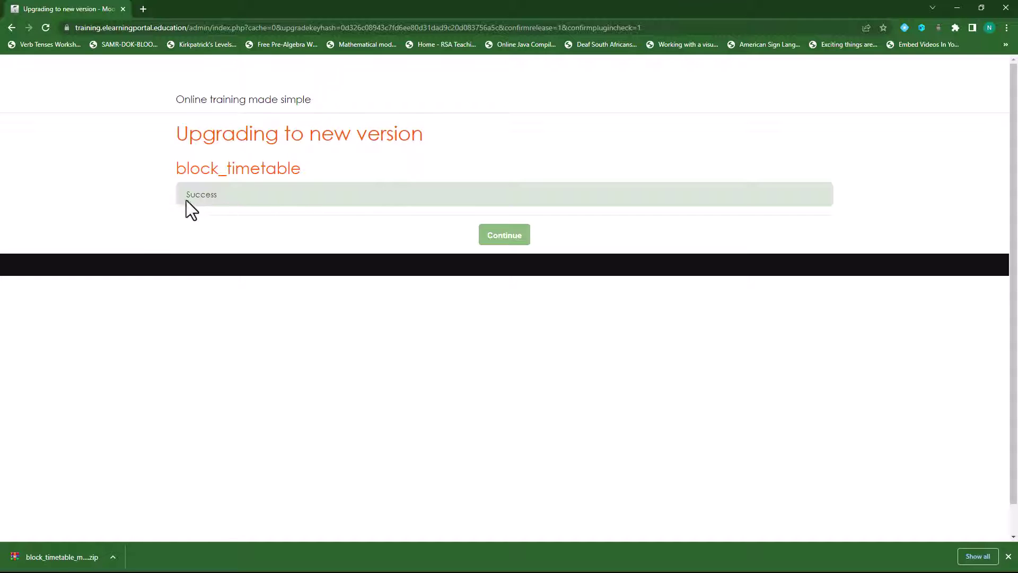
{"action": "left_click_drag", "start_coordinate": [183, 195], "coordinate": [256, 193]}
Step: Continue to the Dashboard and close the right-hand block drawer
{"action": "left_click", "coordinate": [510, 245]}
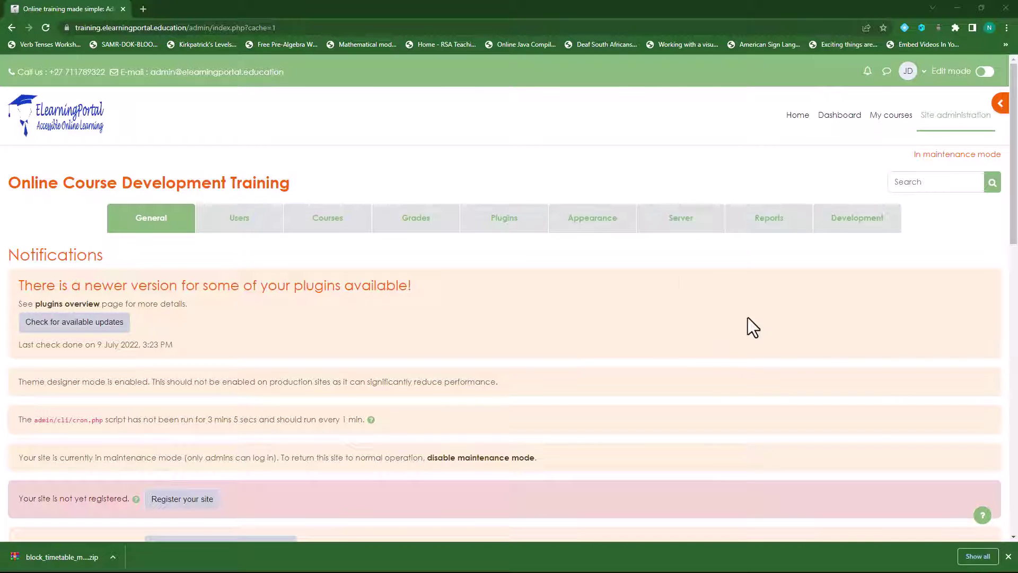
{"action": "left_click", "coordinate": [839, 116]}
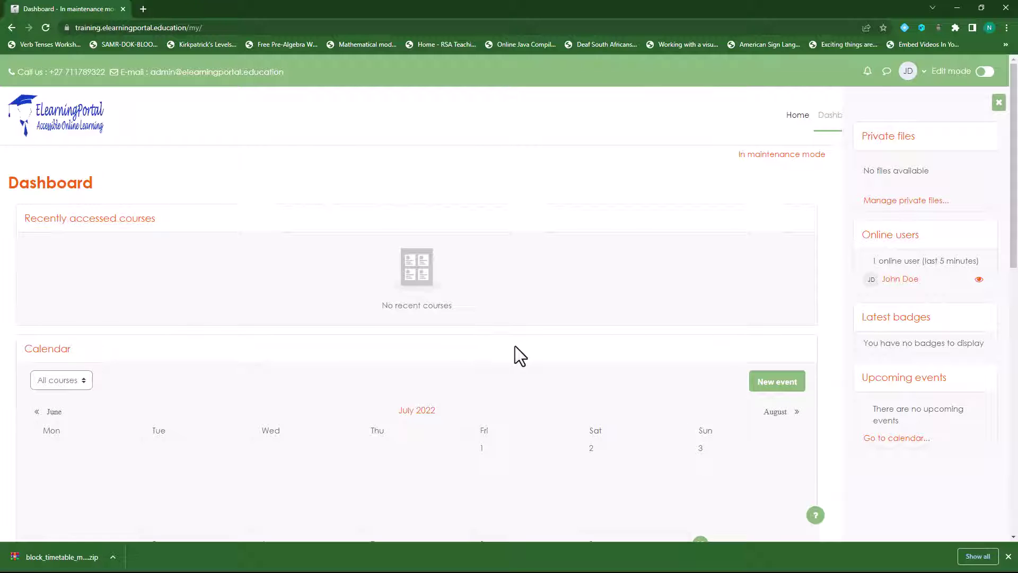
{"action": "left_click", "coordinate": [999, 105]}
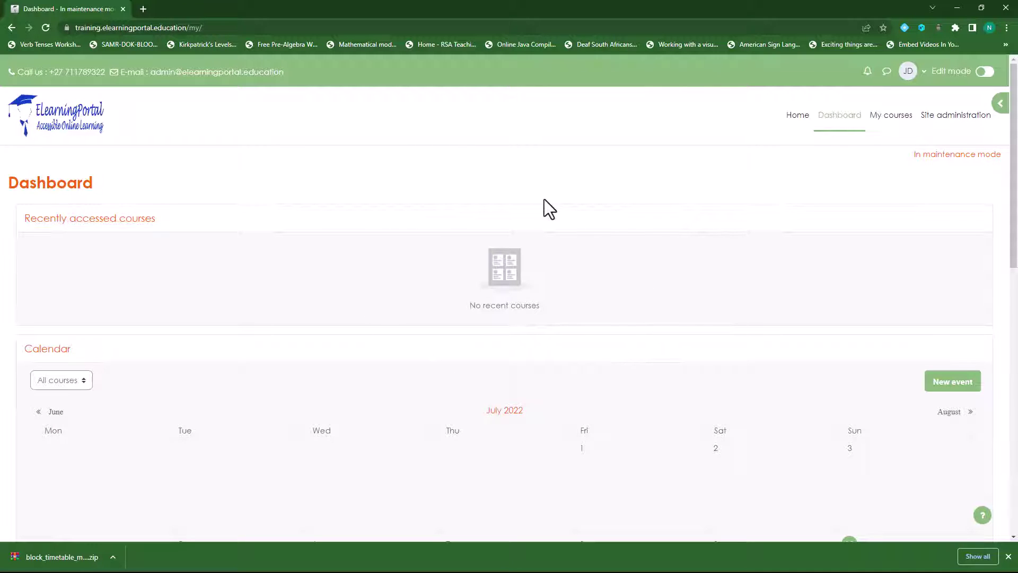
Step: Open Appearance > Default Dashboard page in Site administration with Edit mode on
{"action": "left_click", "coordinate": [944, 118]}
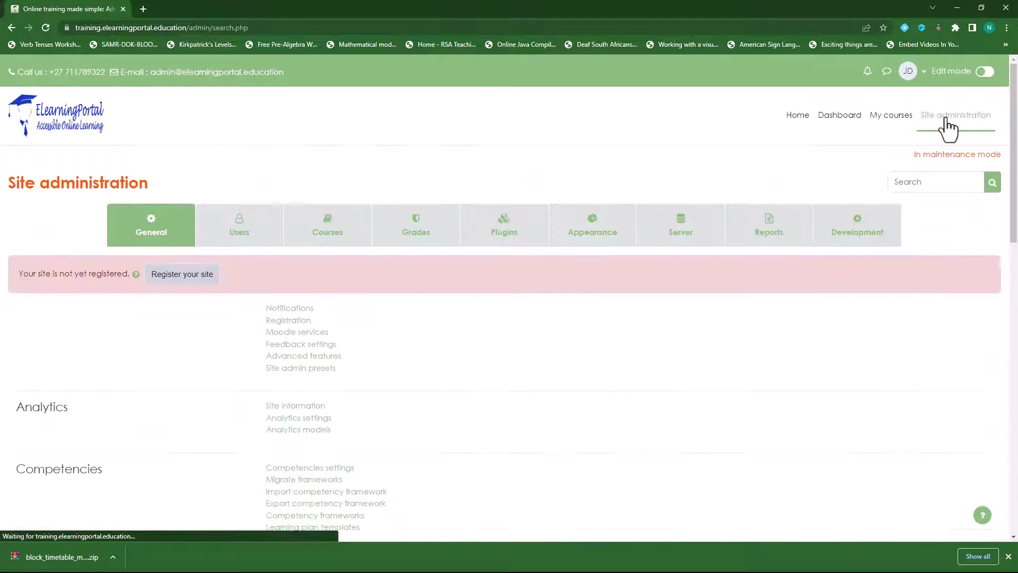
{"action": "left_click", "coordinate": [599, 236]}
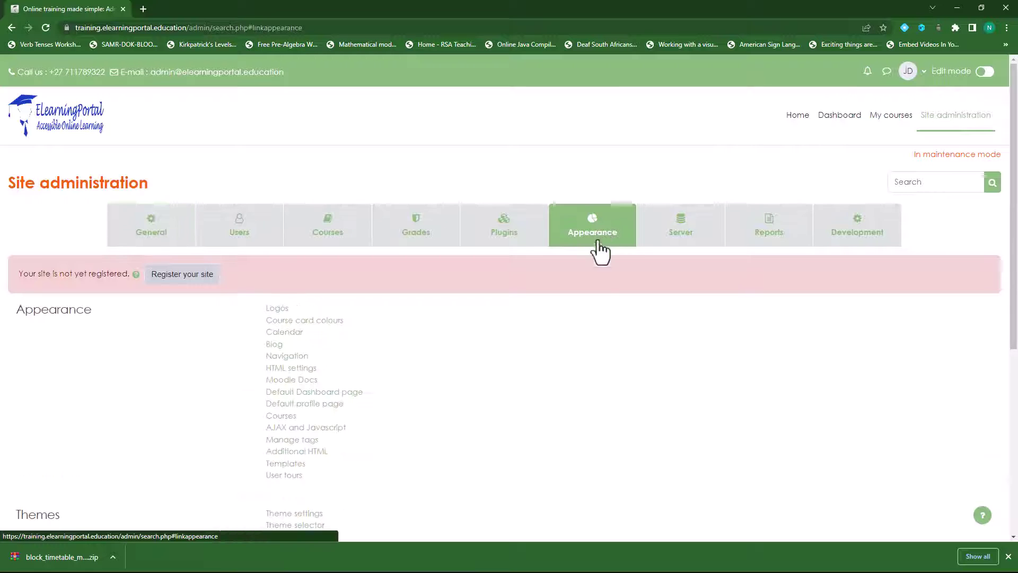
{"action": "left_click", "coordinate": [331, 394]}
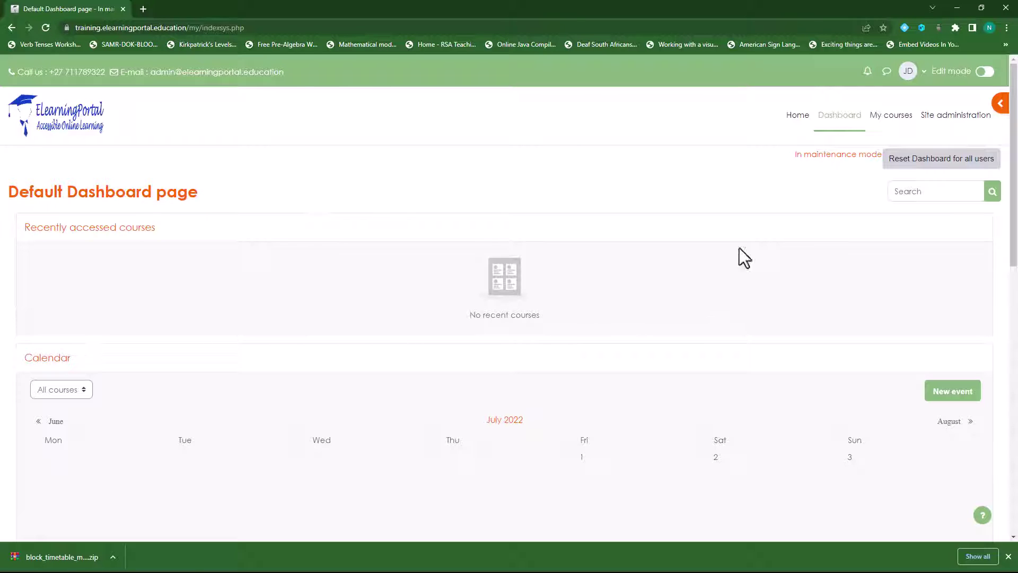
{"action": "left_click", "coordinate": [985, 72]}
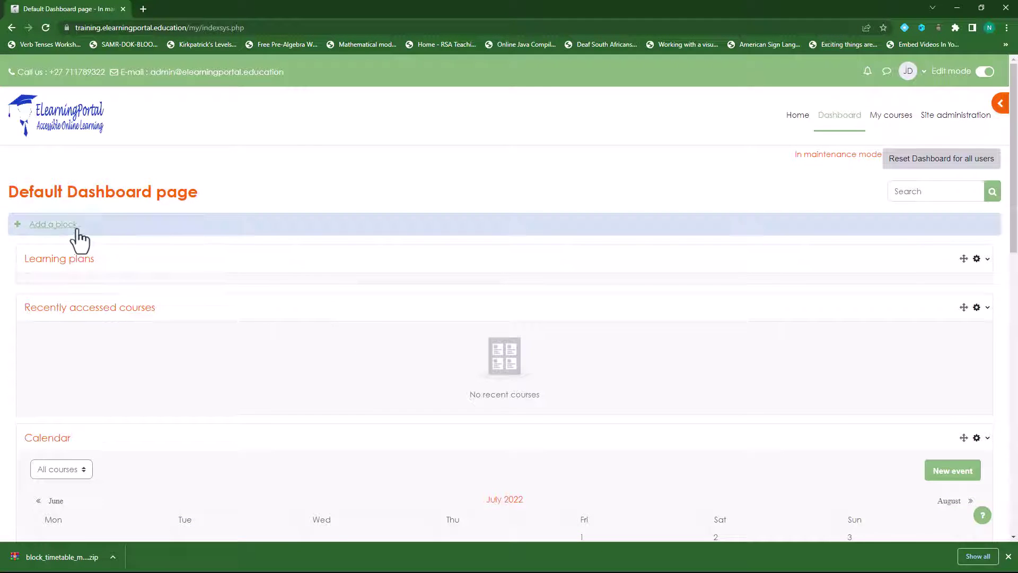
Step: Add a Timetable block to the default Dashboard
{"action": "left_click", "coordinate": [58, 227]}
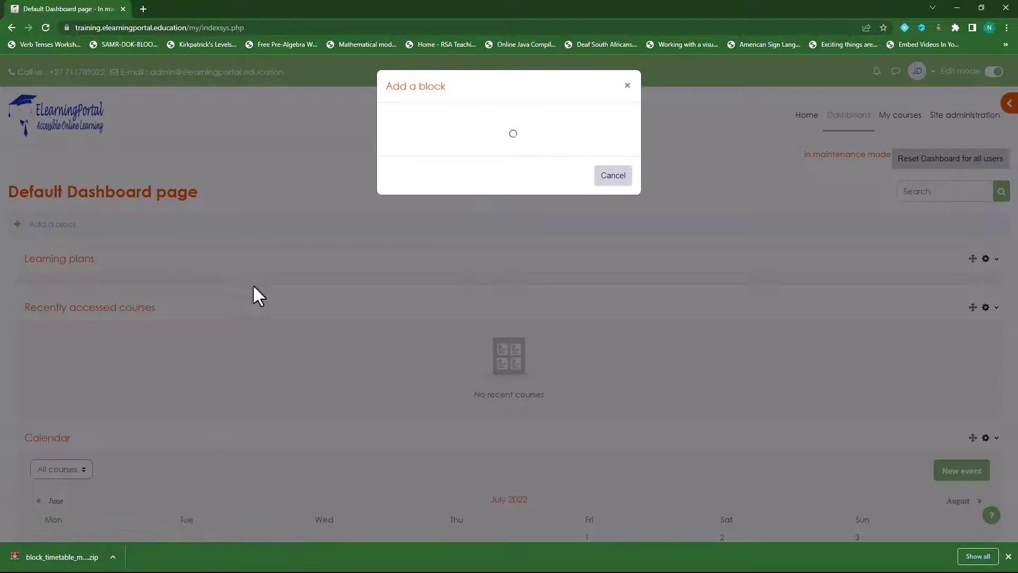
{"action": "scroll", "coordinate": [501, 358], "scroll_direction": "down", "scroll_amount": 2}
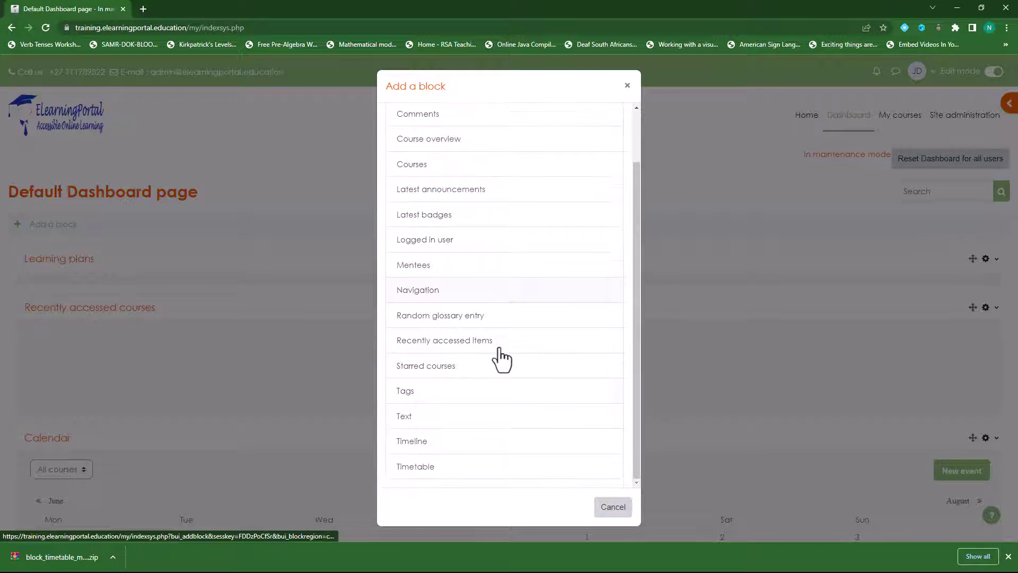
{"action": "left_click", "coordinate": [433, 468]}
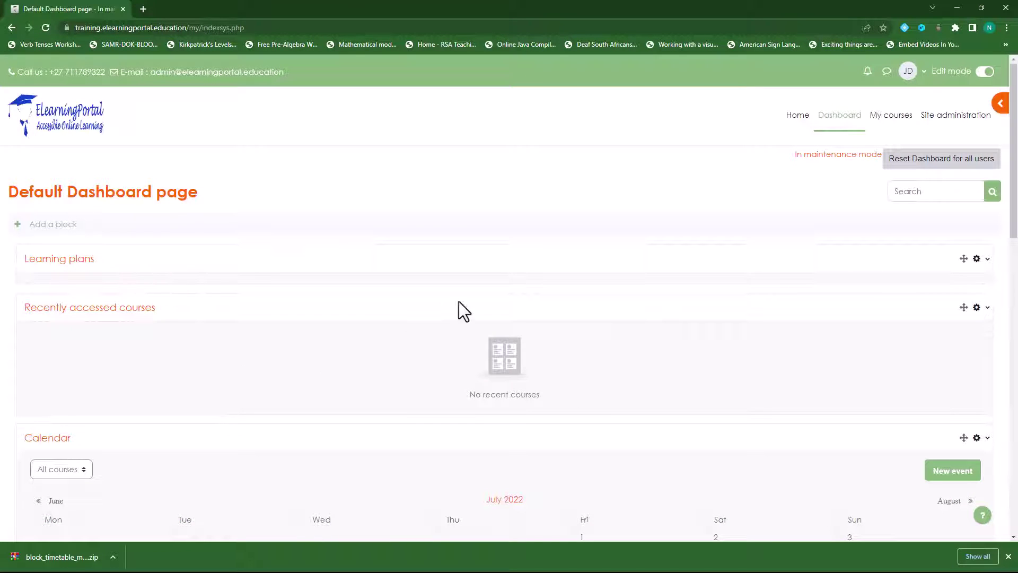
{"action": "scroll", "coordinate": [459, 302], "scroll_direction": "down", "scroll_amount": 2}
Step: Drag the Timetable block past Recently accessed courses to sit first, above Learning plans
{"action": "scroll", "coordinate": [460, 302], "scroll_direction": "down", "scroll_amount": 13}
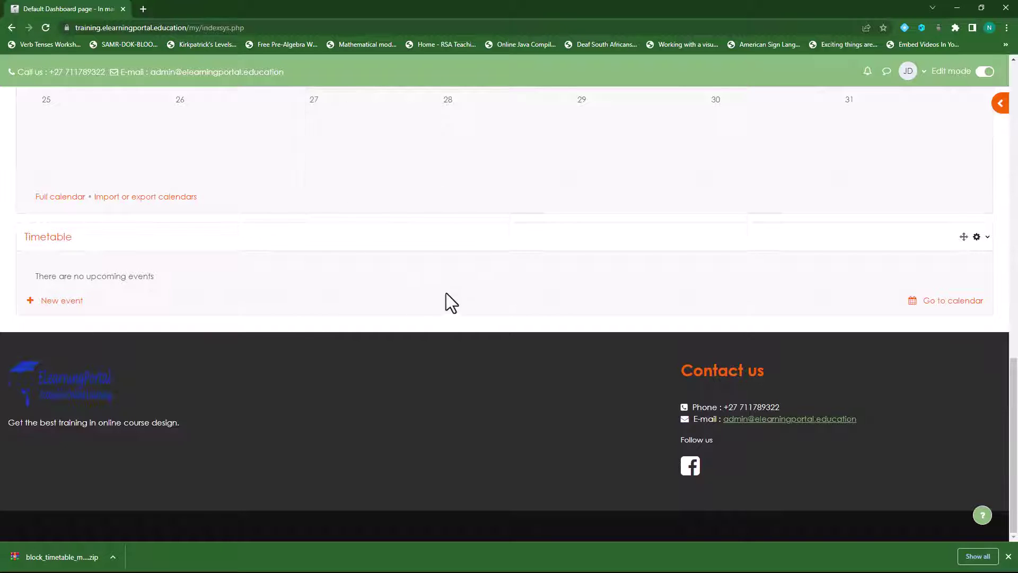
{"action": "scroll", "coordinate": [954, 303], "scroll_direction": "up", "scroll_amount": 2}
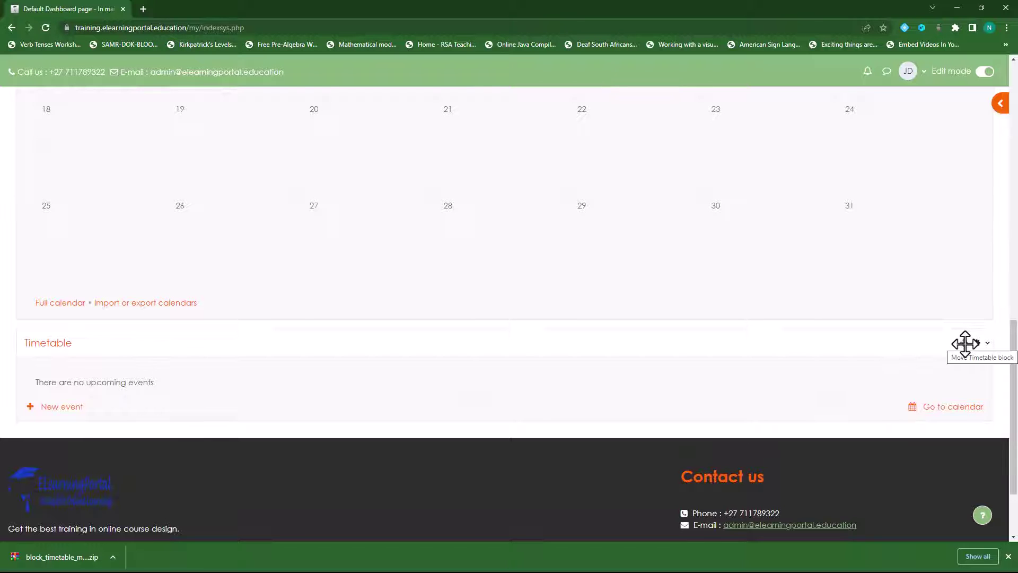
{"action": "left_click_drag", "start_coordinate": [965, 343], "coordinate": [812, 186]}
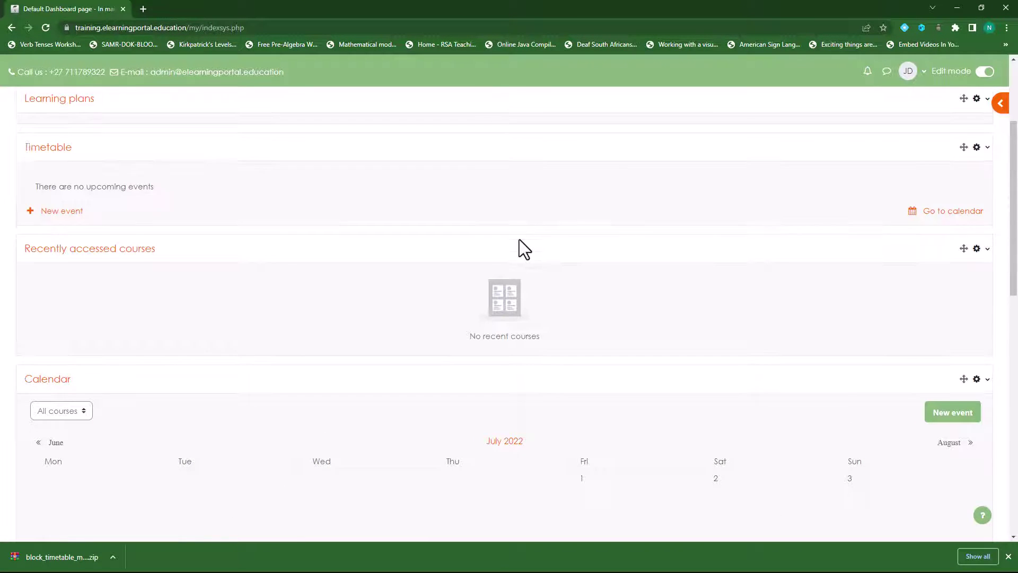
{"action": "scroll", "coordinate": [519, 239], "scroll_direction": "up", "scroll_amount": 3}
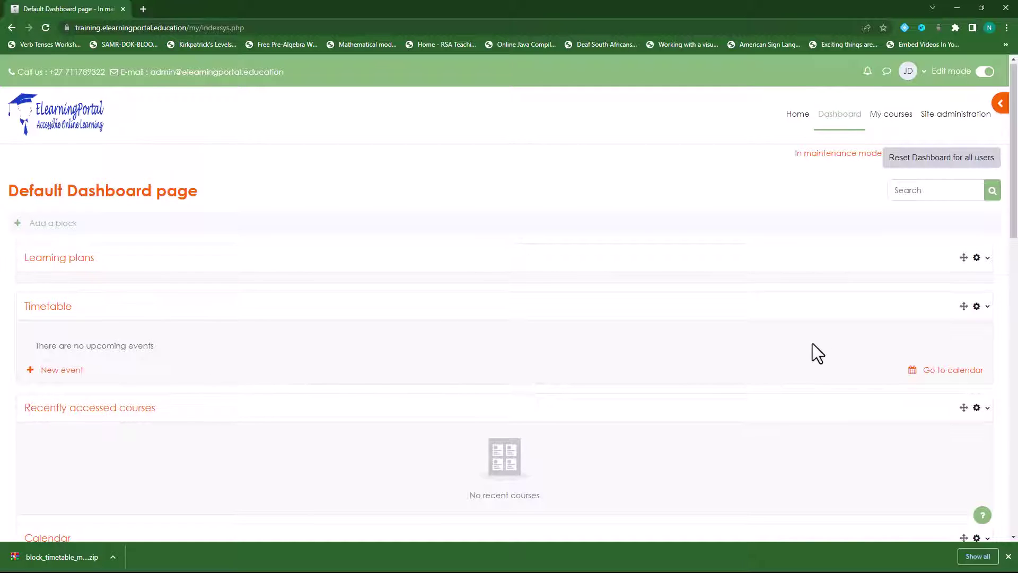
{"action": "left_click_drag", "start_coordinate": [964, 305], "coordinate": [249, 320]}
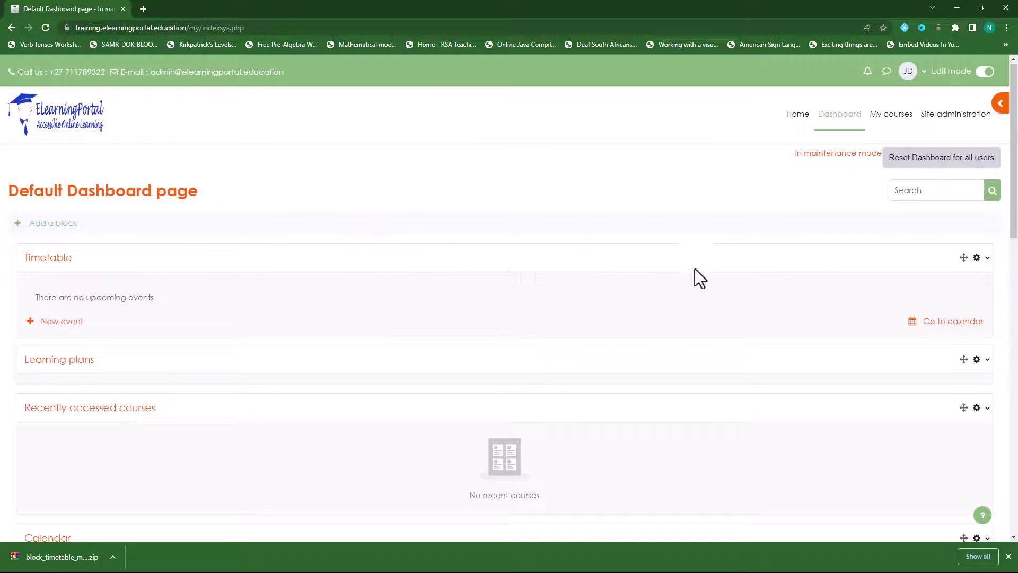
Step: Reset all users' Dashboards to this default and return to the Default Dashboard page
{"action": "left_click", "coordinate": [956, 168]}
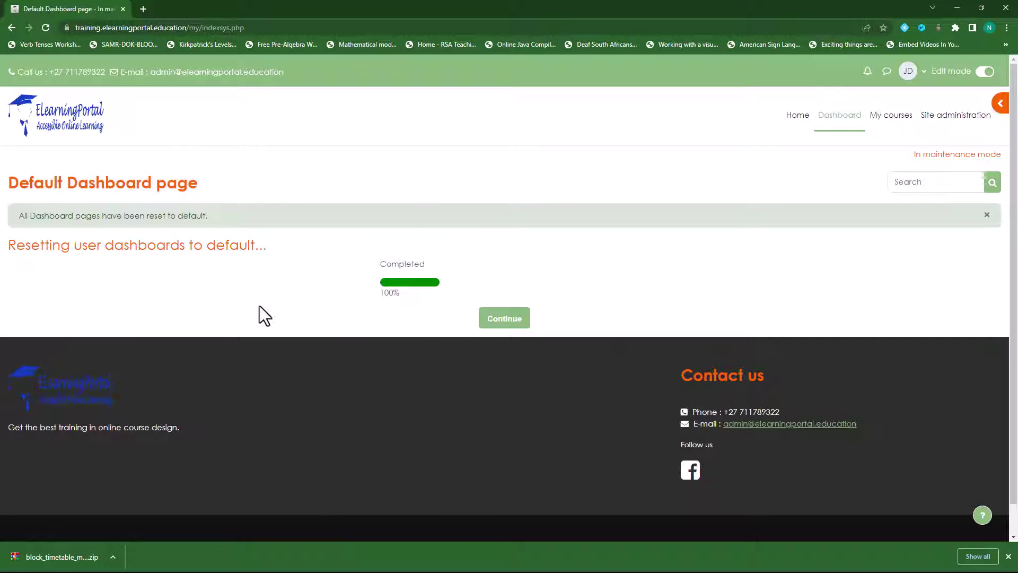
{"action": "left_click", "coordinate": [510, 320]}
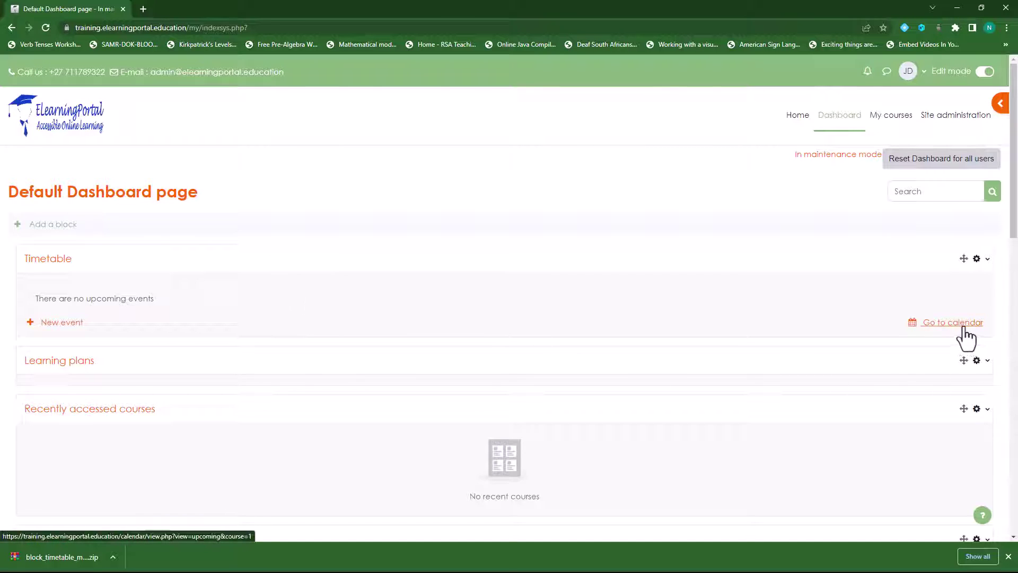
Step: Start a new calendar event, keeping User as the event type
{"action": "left_click", "coordinate": [62, 328]}
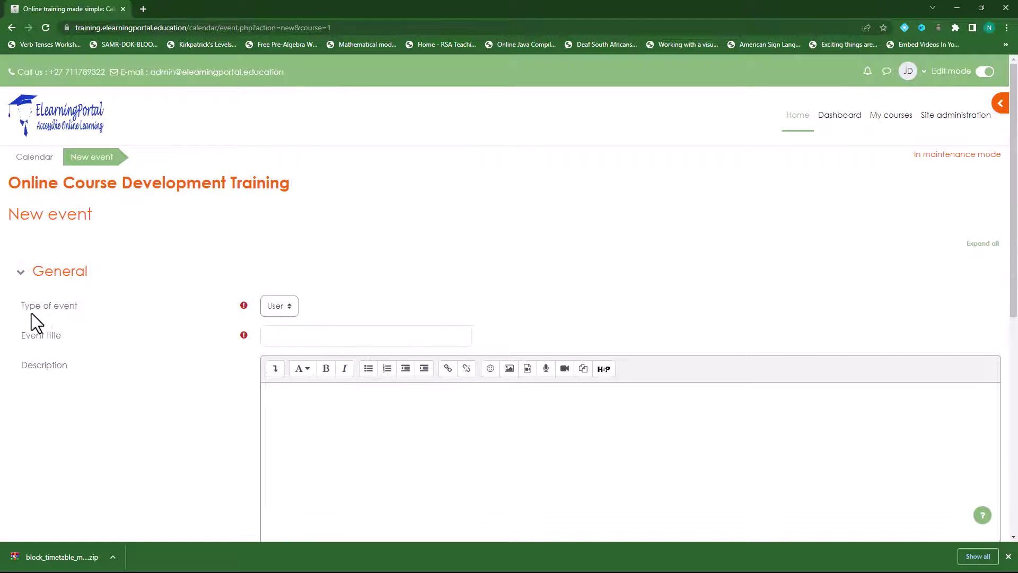
{"action": "left_click", "coordinate": [281, 309]}
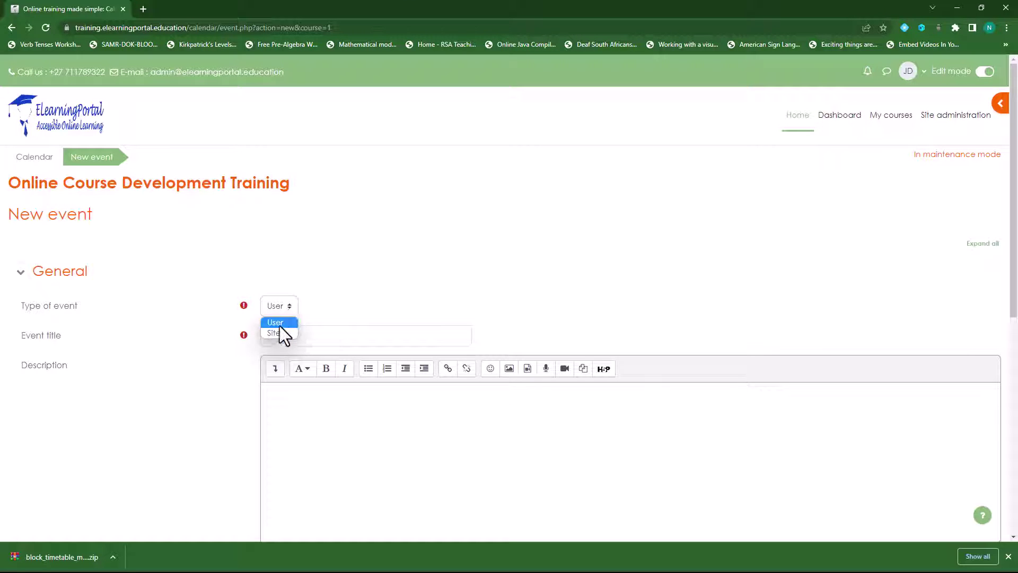
{"action": "left_click", "coordinate": [278, 324]}
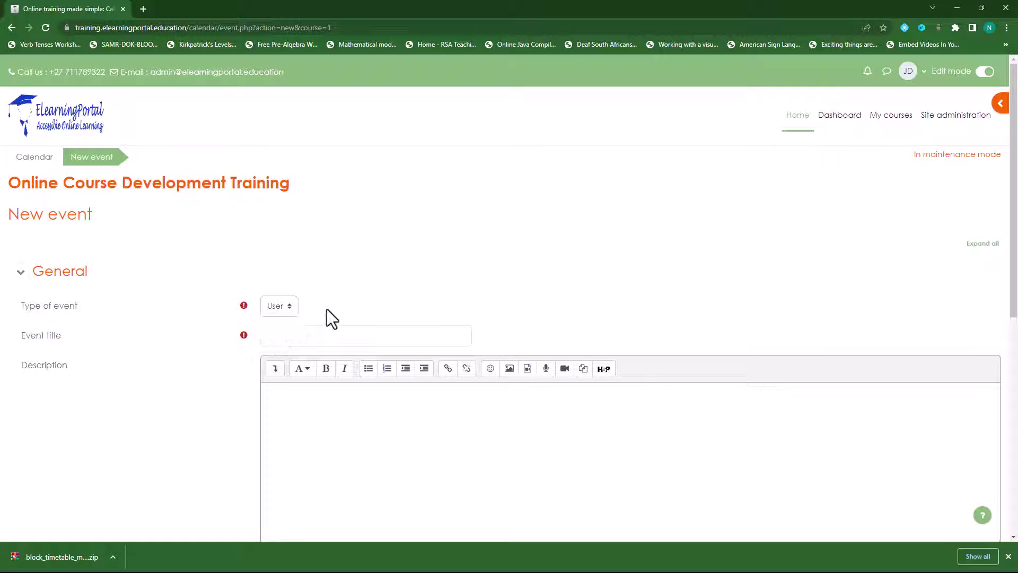
{"action": "left_click", "coordinate": [289, 309]}
{"action": "left_click", "coordinate": [290, 309]}
{"action": "left_click", "coordinate": [289, 309]}
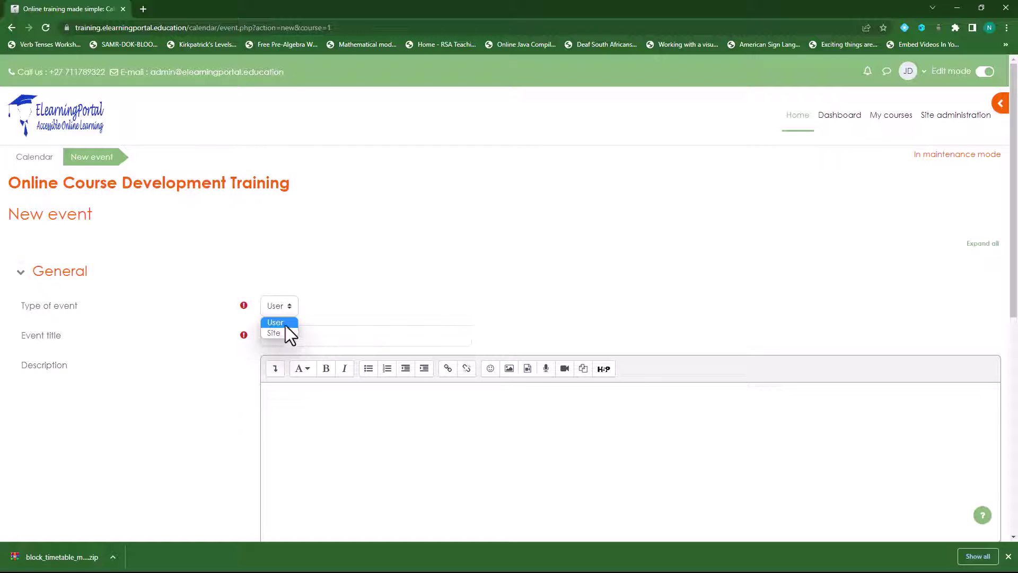
{"action": "left_click", "coordinate": [285, 323]}
Step: Enter 'Maths Algebra' as the event title and paste the same text into the description
{"action": "left_click", "coordinate": [304, 340]}
{"action": "left_click", "coordinate": [389, 341]}
{"action": "type", "text": "Maths"}
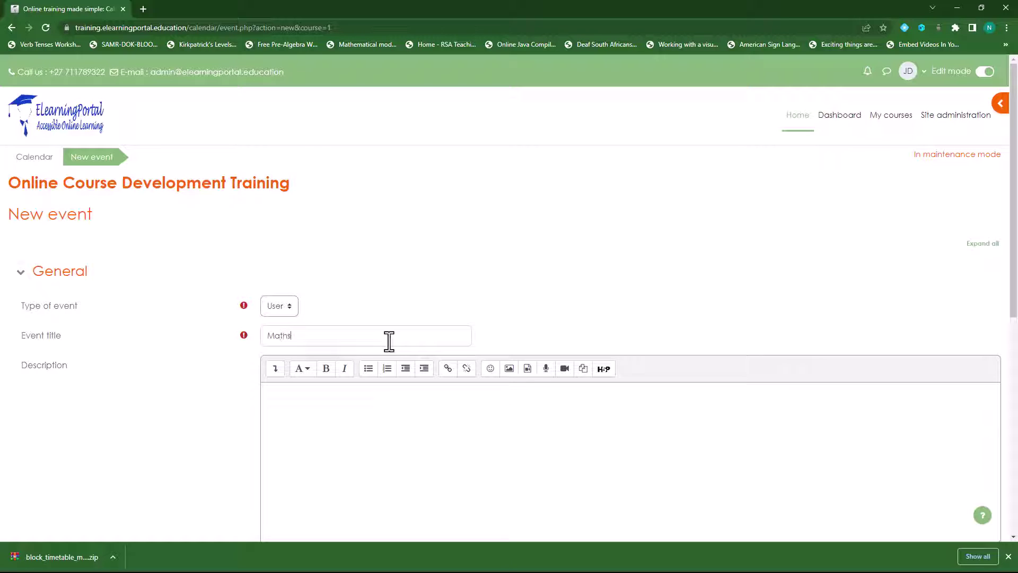
{"action": "type", "text": " Algebra"}
{"action": "scroll", "coordinate": [124, 411], "scroll_direction": "down", "scroll_amount": 1}
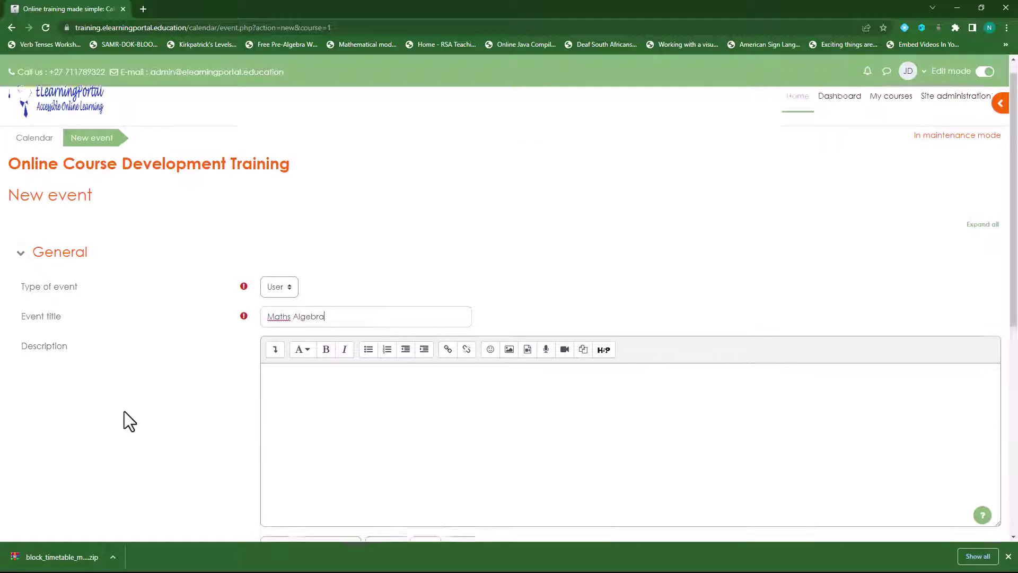
{"action": "scroll", "coordinate": [124, 411], "scroll_direction": "down", "scroll_amount": 1}
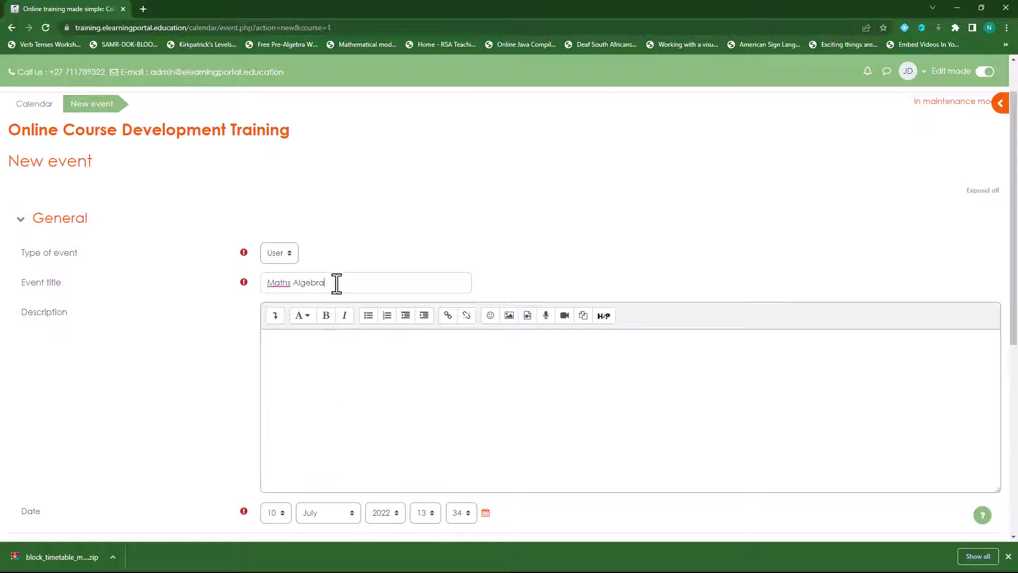
{"action": "left_click_drag", "start_coordinate": [336, 283], "coordinate": [245, 282]}
{"action": "key", "text": "ctrl+c"}
{"action": "left_click", "coordinate": [326, 397]}
{"action": "key", "text": "ctrl+v"}
{"action": "scroll", "coordinate": [199, 359], "scroll_direction": "down", "scroll_amount": 3}
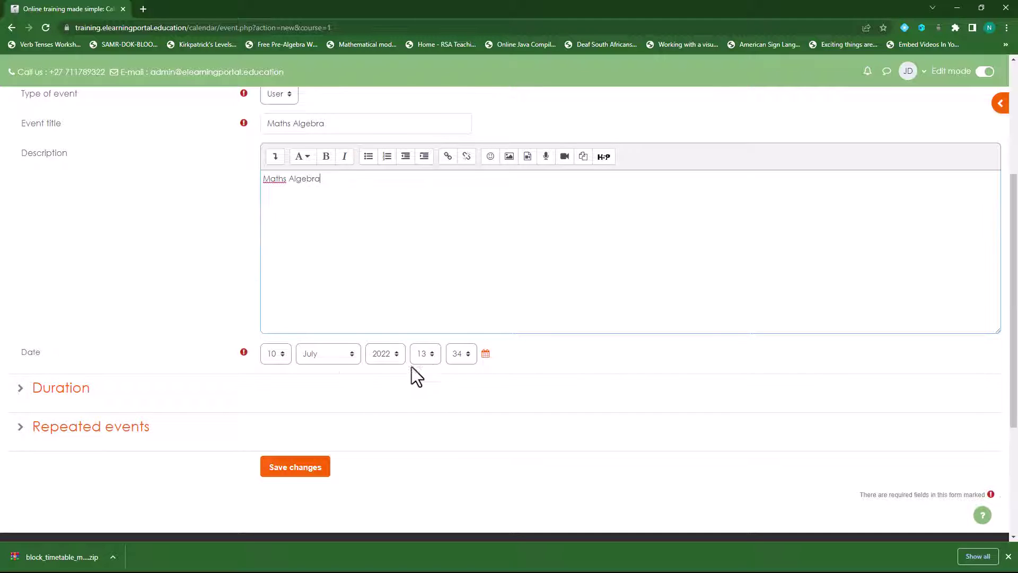
Step: Set the event date to 11 July 2022 at 08:00
{"action": "left_click", "coordinate": [281, 358]}
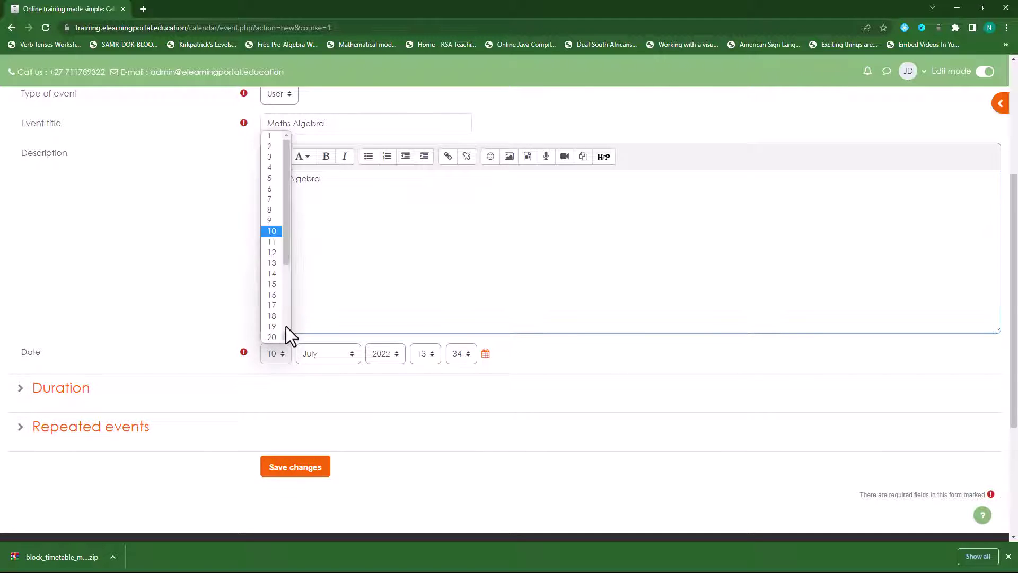
{"action": "left_click", "coordinate": [272, 242]}
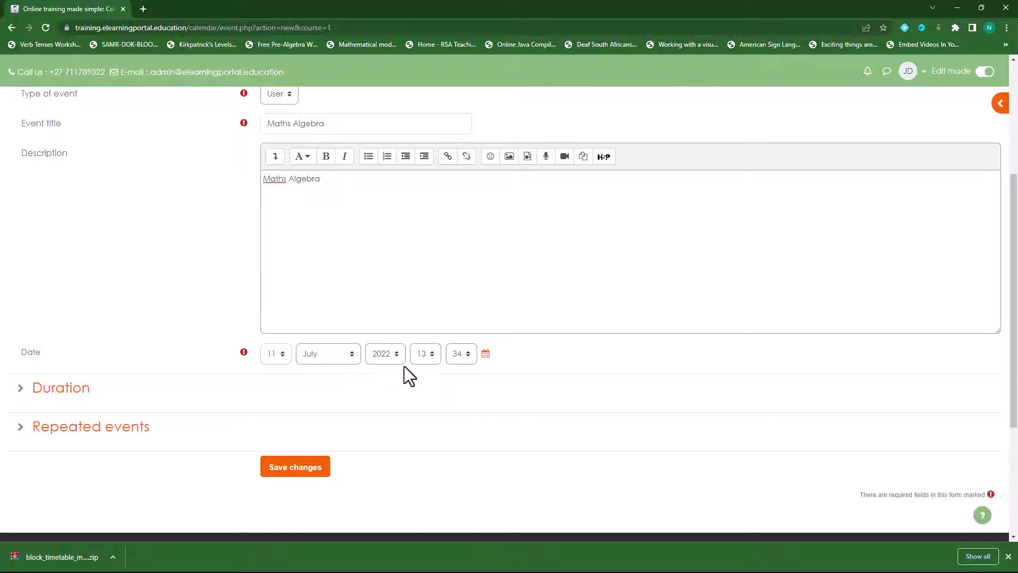
{"action": "left_click", "coordinate": [428, 355]}
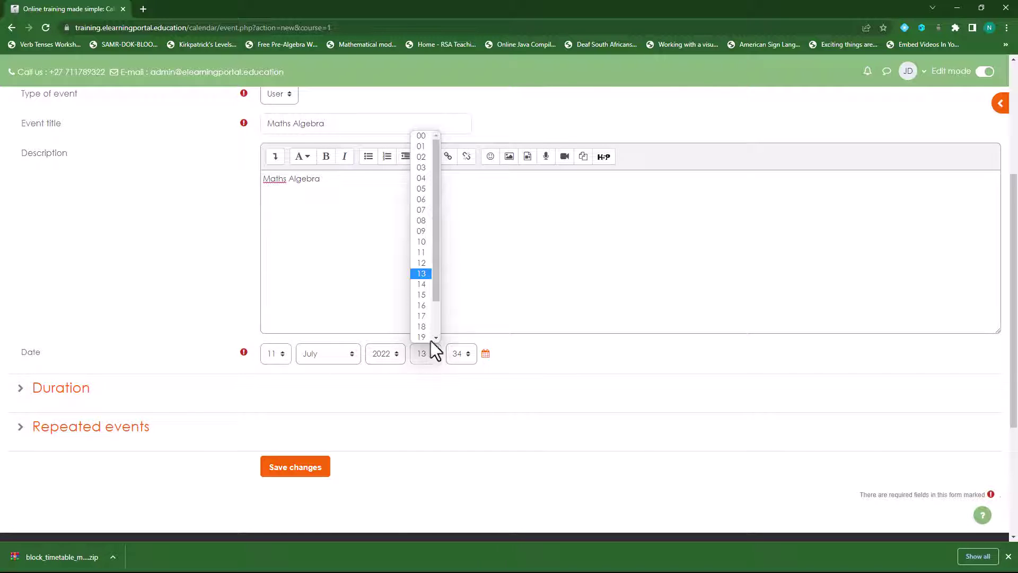
{"action": "left_click", "coordinate": [422, 220]}
{"action": "left_click", "coordinate": [469, 352]}
{"action": "scroll", "coordinate": [469, 167], "scroll_direction": "up", "scroll_amount": 5}
{"action": "left_click", "coordinate": [463, 136]}
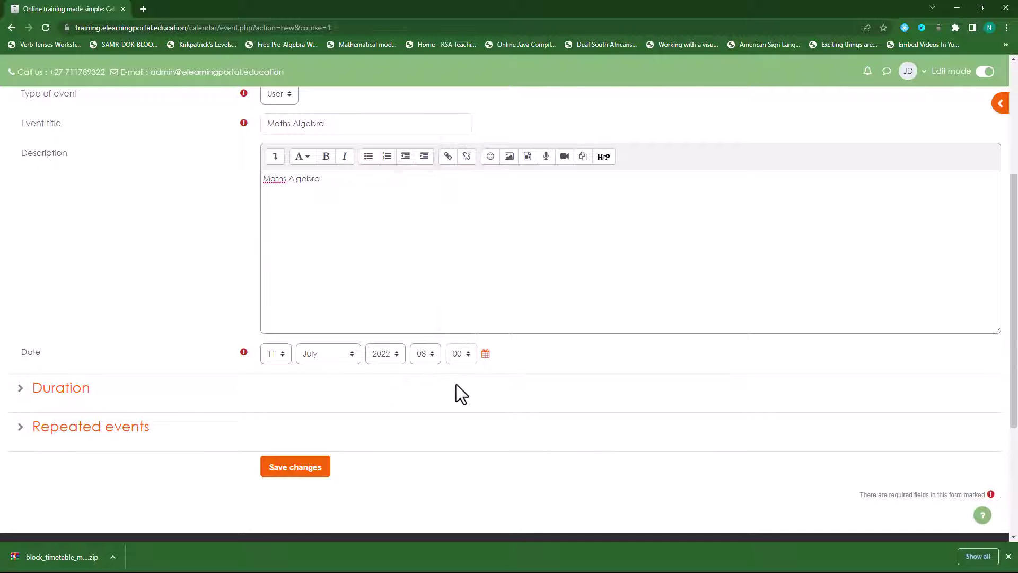
Step: Give the event a duration of 40 minutes
{"action": "left_click", "coordinate": [21, 391]}
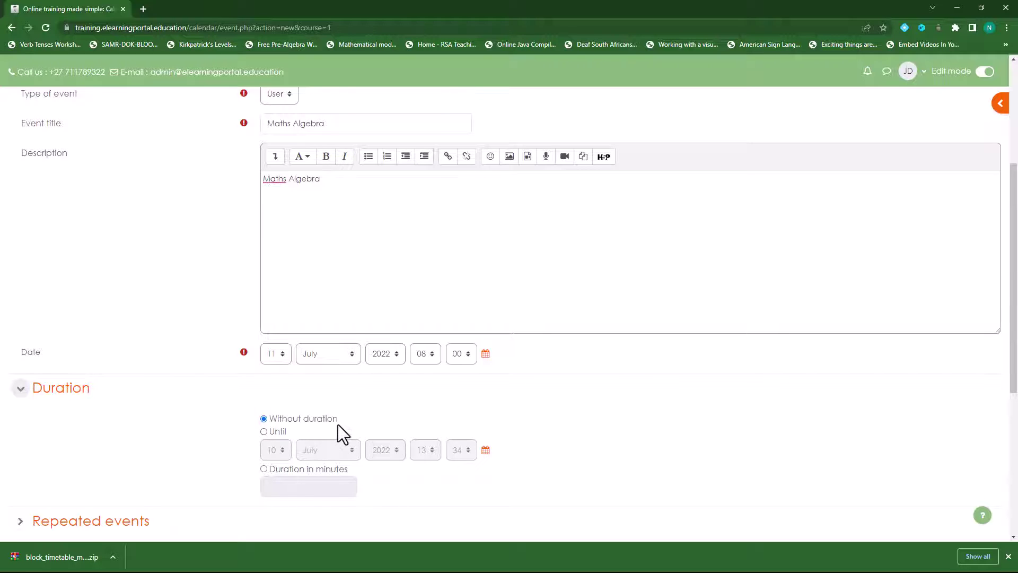
{"action": "left_click", "coordinate": [264, 431]}
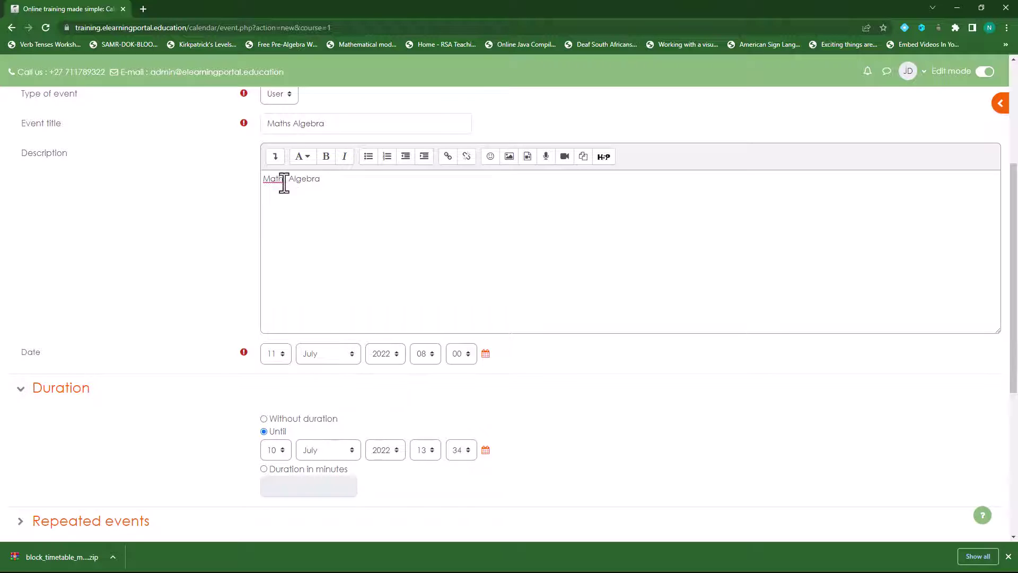
{"action": "scroll", "coordinate": [141, 337], "scroll_direction": "down", "scroll_amount": 1}
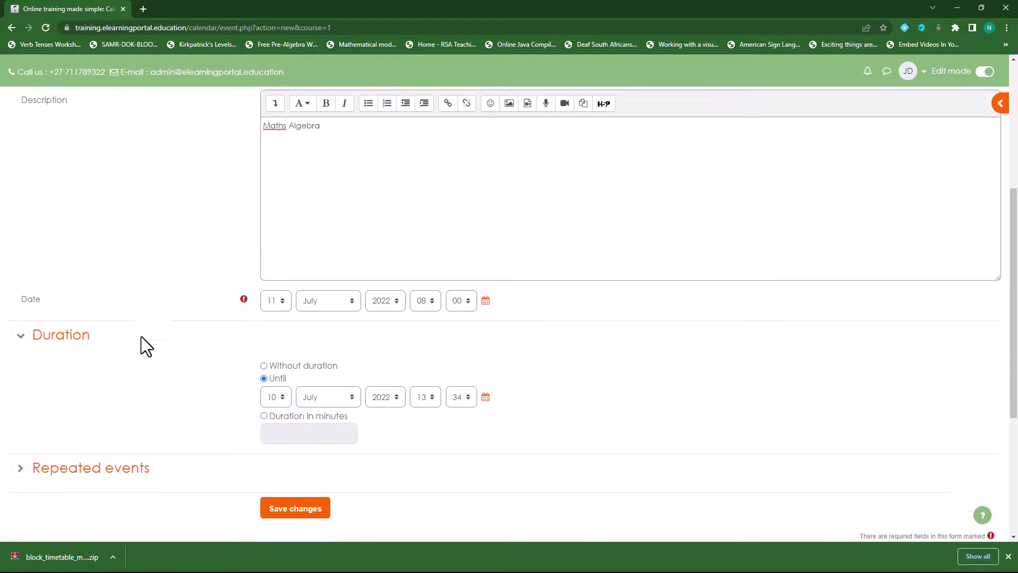
{"action": "left_click", "coordinate": [276, 398]}
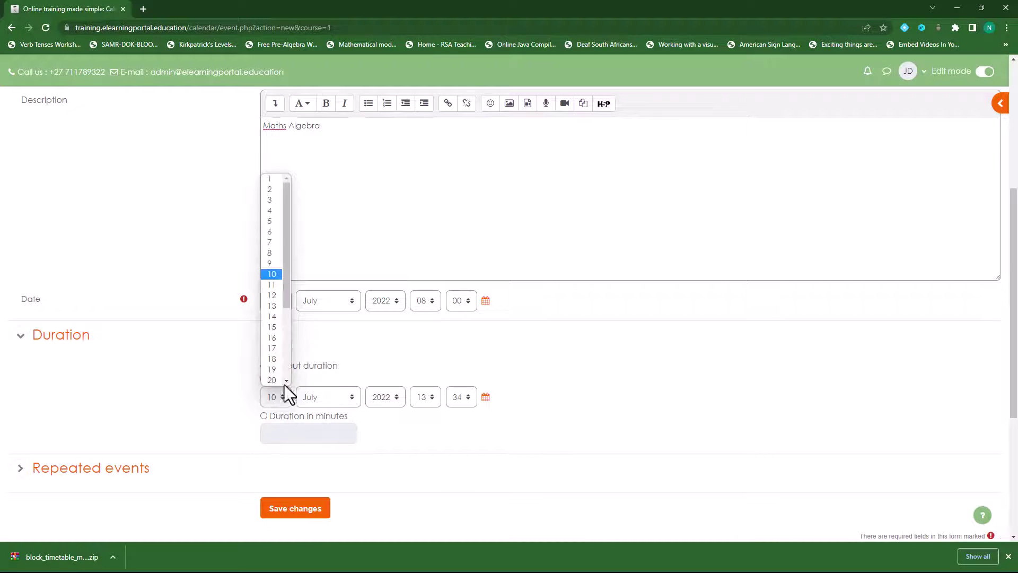
{"action": "left_click", "coordinate": [276, 285]}
{"action": "left_click", "coordinate": [435, 398]}
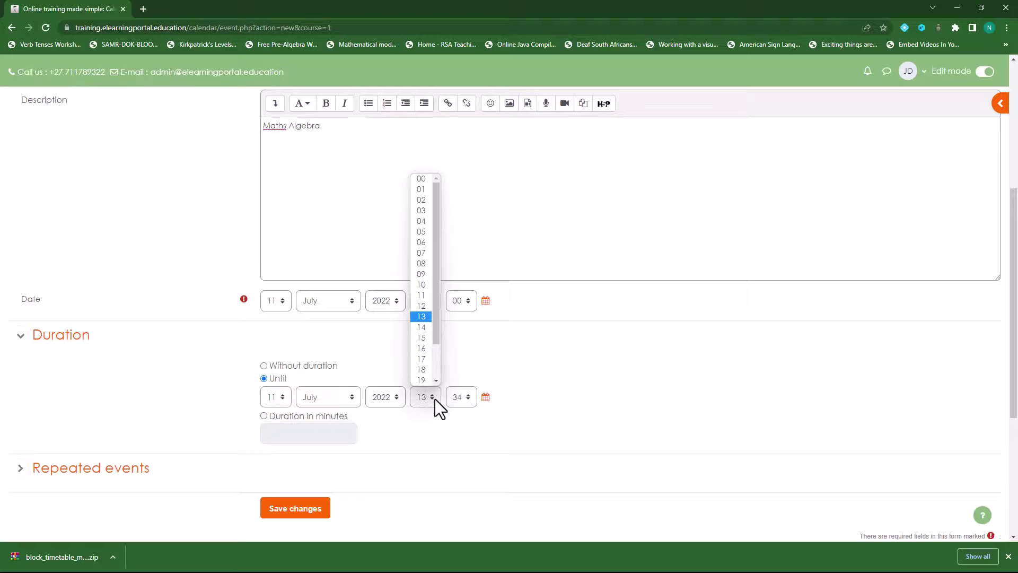
{"action": "left_click", "coordinate": [423, 263]}
{"action": "left_click", "coordinate": [468, 398]}
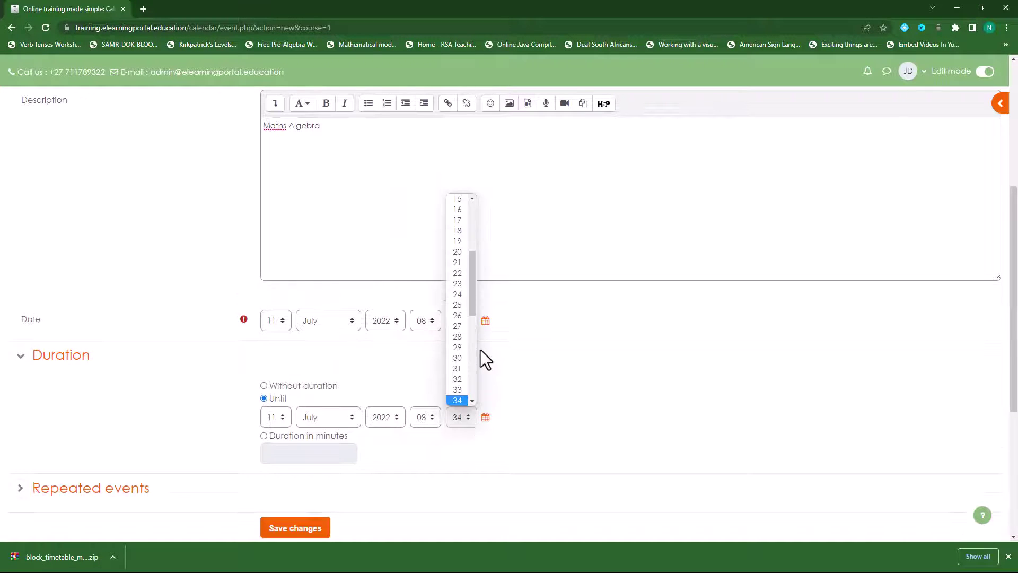
{"action": "left_click", "coordinate": [462, 358]}
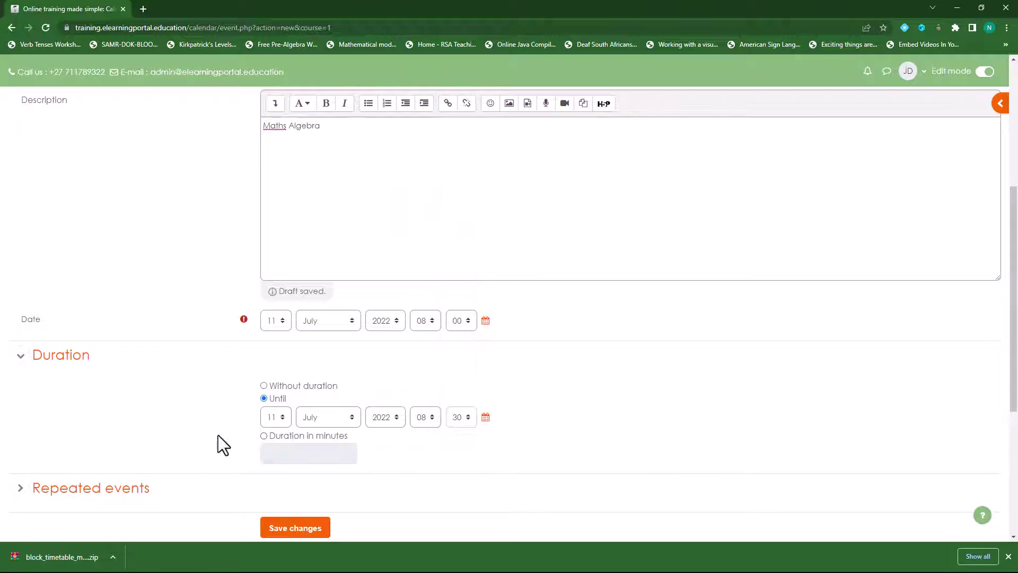
{"action": "scroll", "coordinate": [218, 434], "scroll_direction": "down", "scroll_amount": 2}
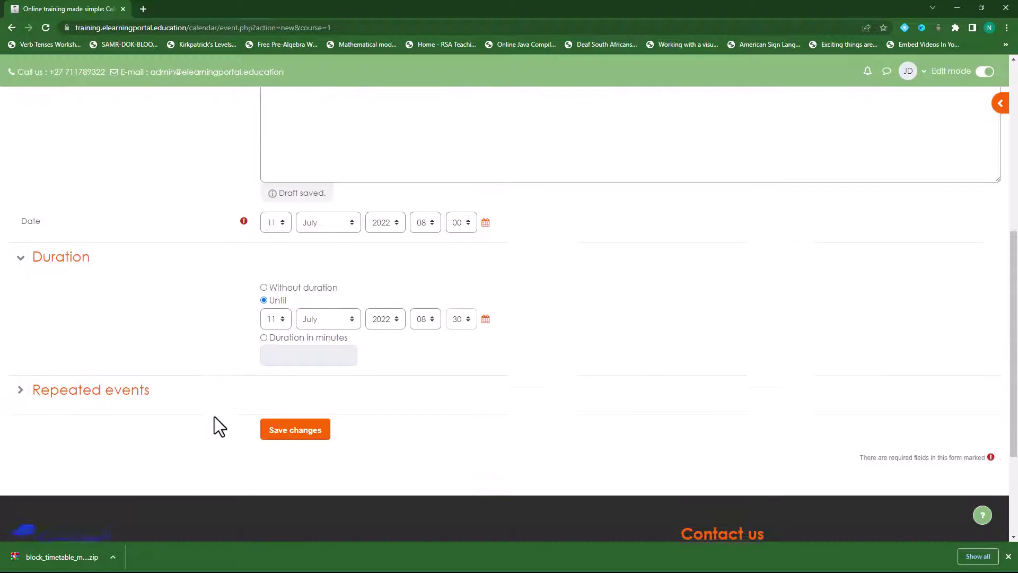
{"action": "left_click", "coordinate": [264, 330]}
{"action": "left_click", "coordinate": [298, 350]}
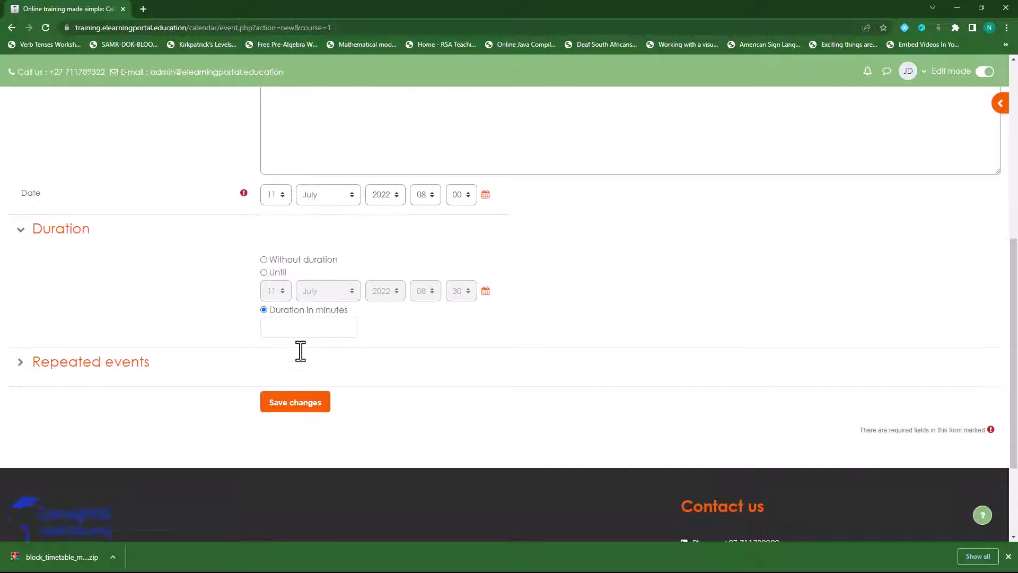
{"action": "type", "text": "40"}
Step: Make the event repeat weekly five times and save it
{"action": "left_click", "coordinate": [16, 363]}
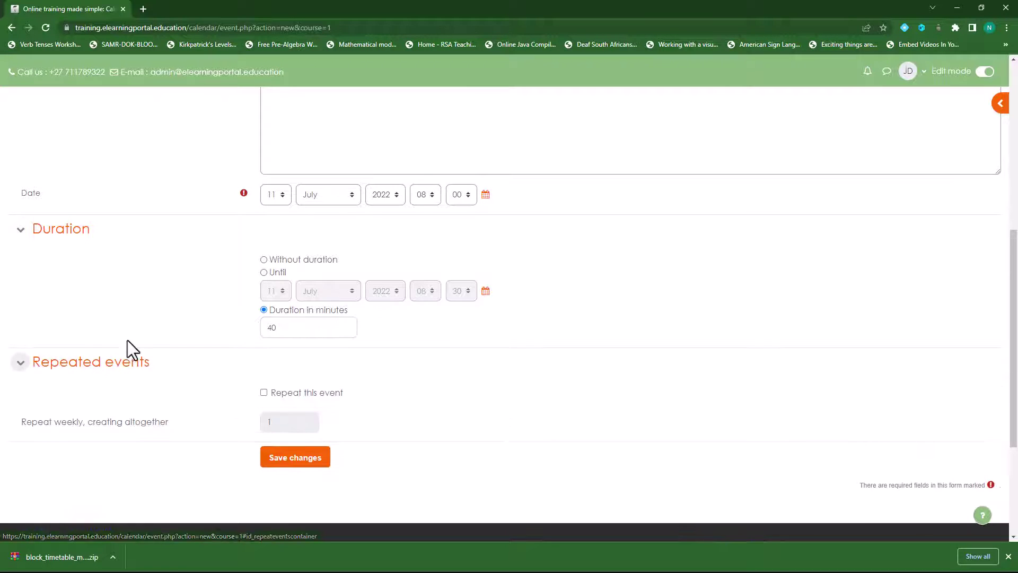
{"action": "left_click", "coordinate": [264, 392]}
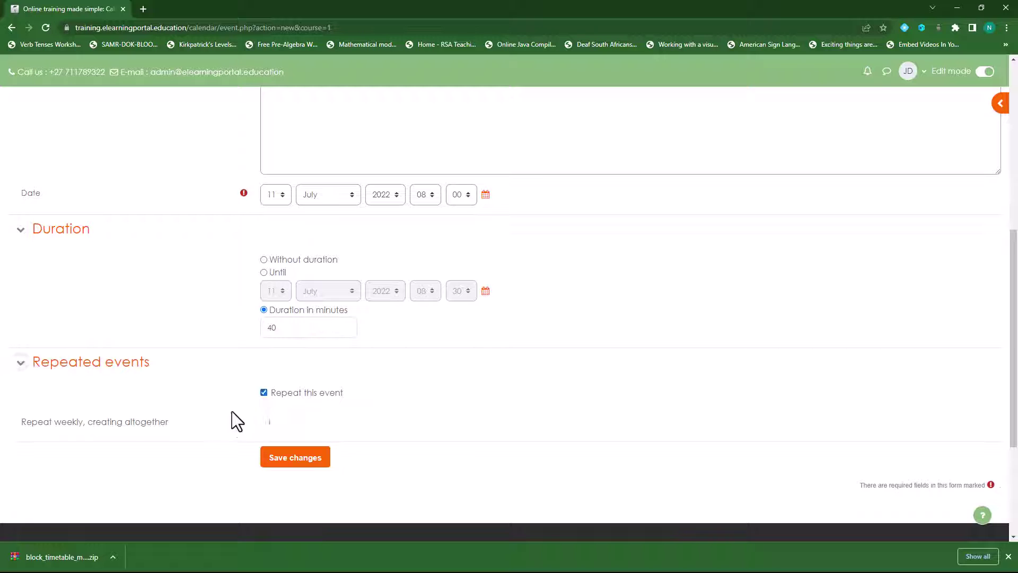
{"action": "double_click", "coordinate": [266, 423]}
{"action": "type", "text": "5"}
{"action": "left_click", "coordinate": [293, 462]}
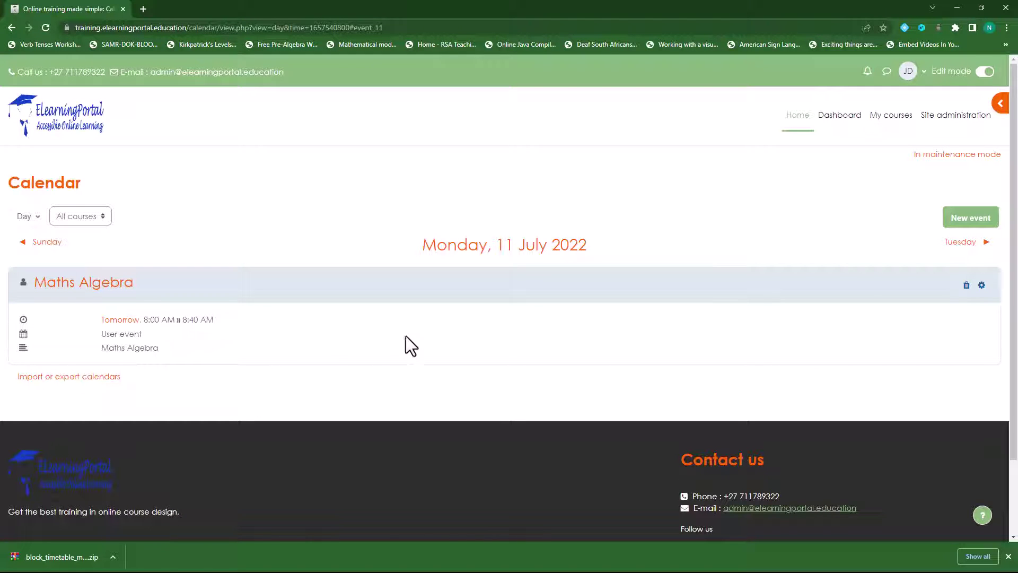
Step: Start another new calendar event from the day view
{"action": "left_click", "coordinate": [979, 222]}
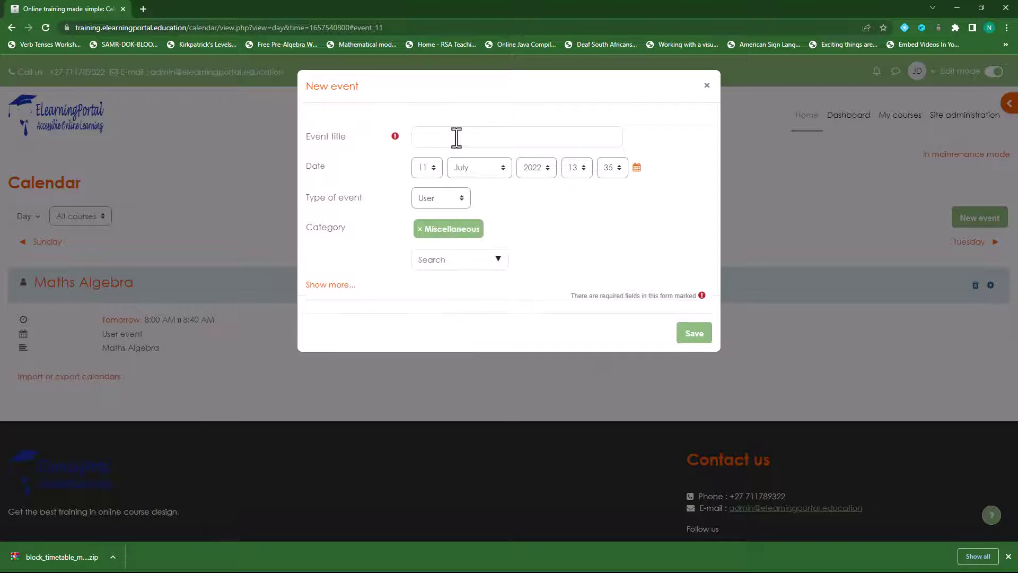
Step: Title the new event Eng and set it for 11 July 2022 at 09:00
{"action": "type", "text": "End"}
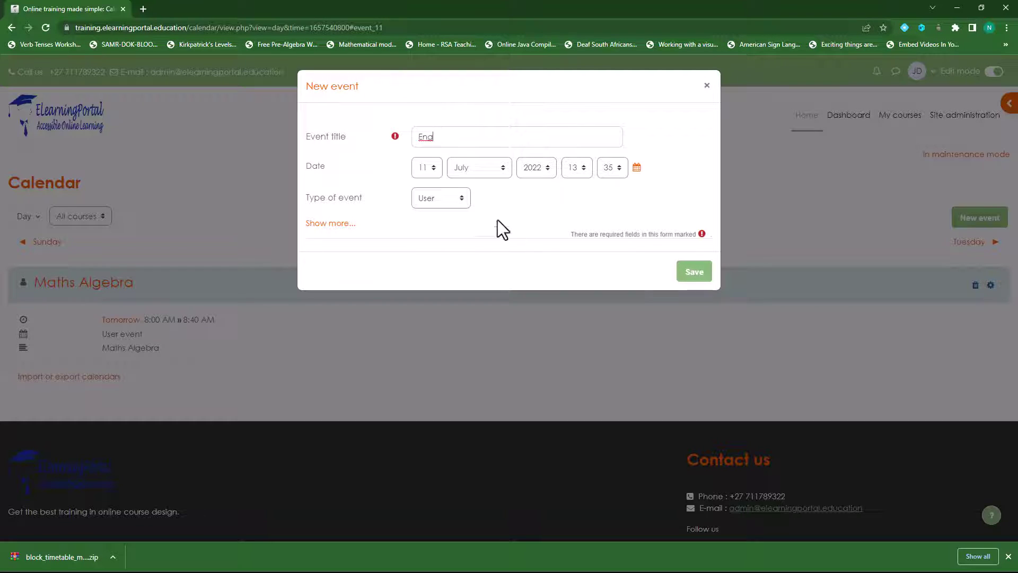
{"action": "left_click", "coordinate": [431, 168]}
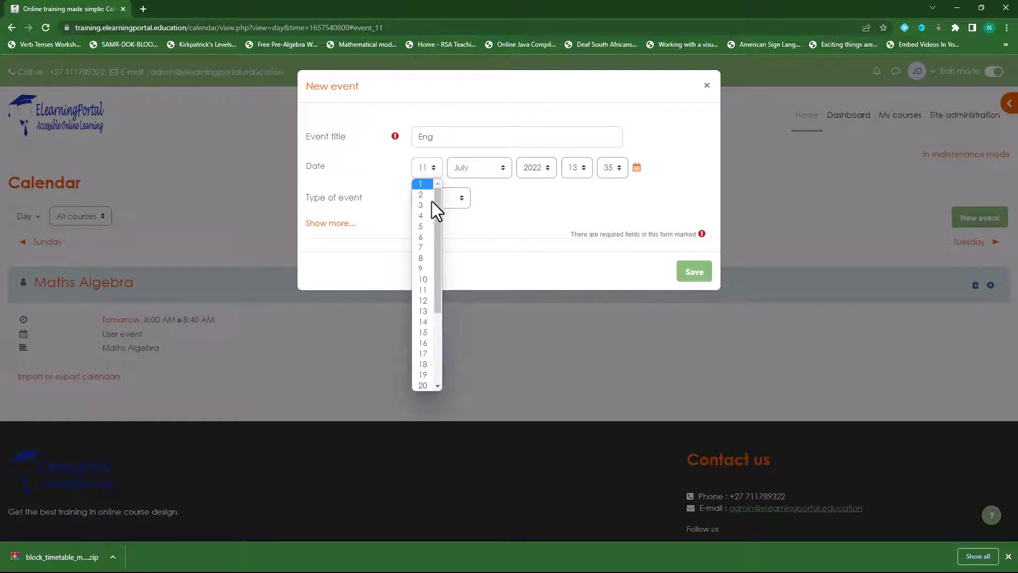
{"action": "left_click", "coordinate": [434, 286]}
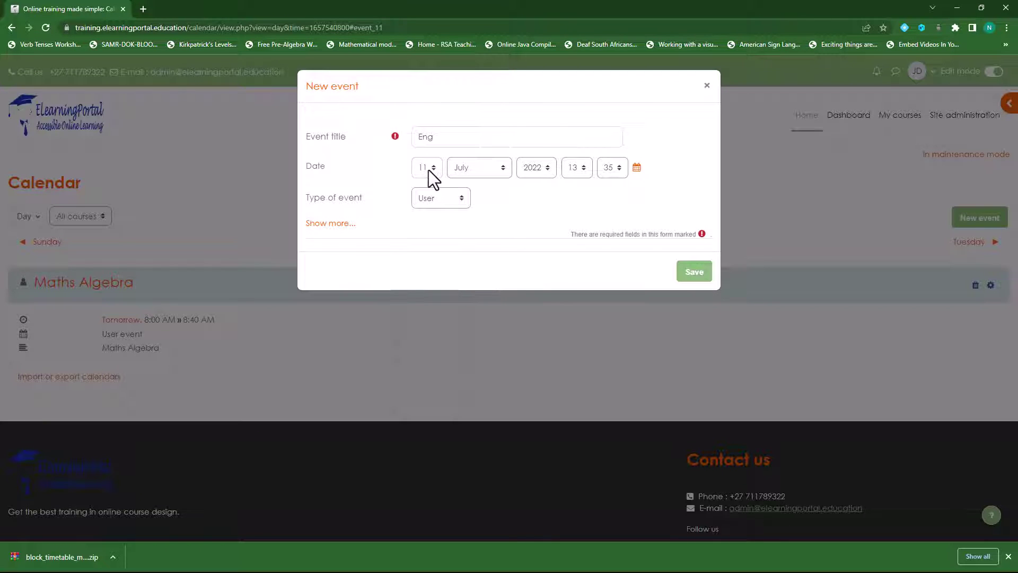
{"action": "left_click", "coordinate": [584, 173]}
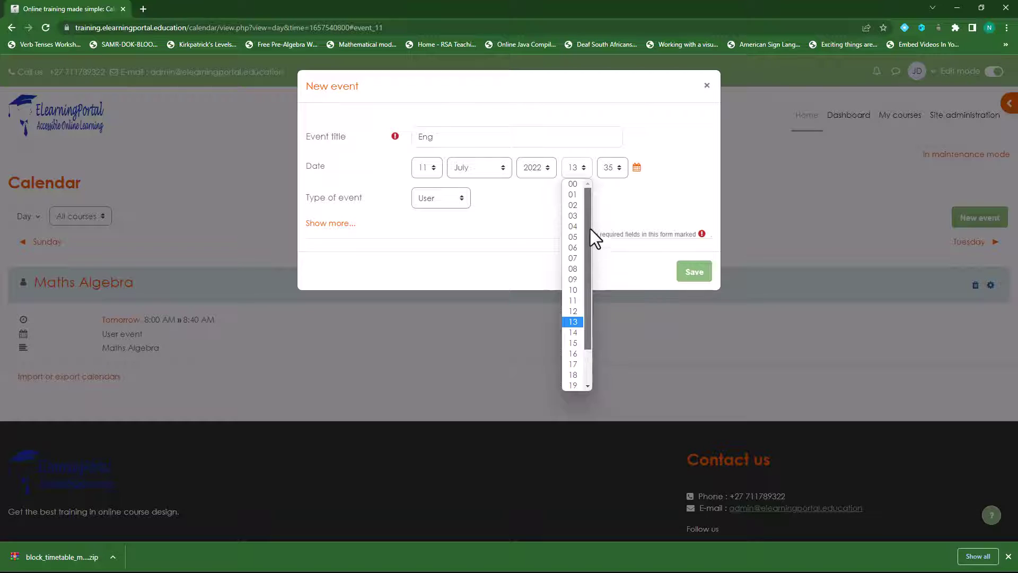
{"action": "left_click", "coordinate": [573, 279]}
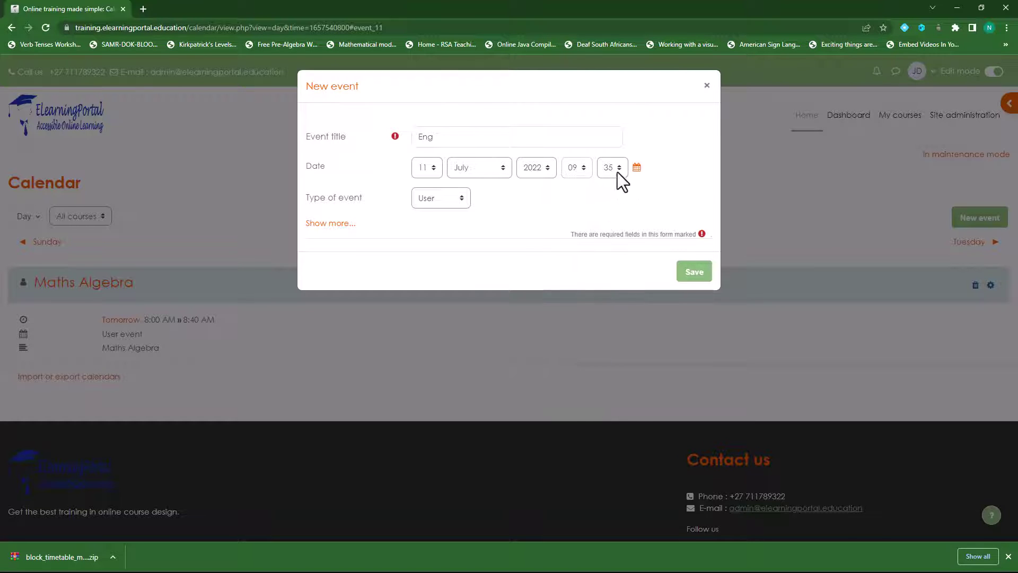
{"action": "left_click", "coordinate": [617, 171]}
{"action": "left_click_drag", "start_coordinate": [624, 270], "coordinate": [607, 189]}
{"action": "left_click", "coordinate": [607, 188]}
Step: Give Eng a 45-minute duration, repeat it weekly five times, and save
{"action": "left_click", "coordinate": [333, 223]}
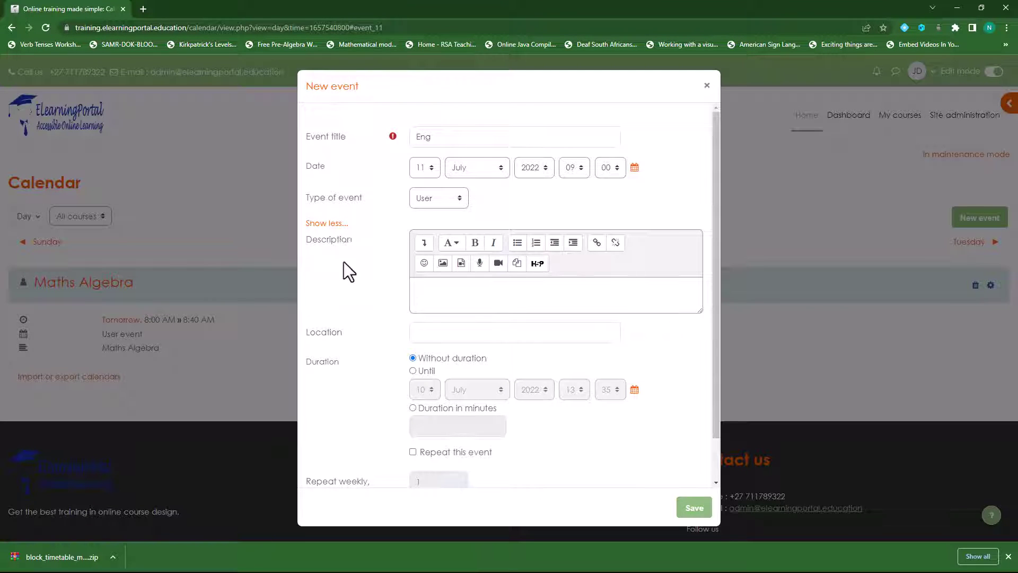
{"action": "scroll", "coordinate": [344, 262], "scroll_direction": "down", "scroll_amount": 2}
{"action": "left_click", "coordinate": [413, 360]}
{"action": "left_click", "coordinate": [451, 380]}
{"action": "type", "text": "40"}
{"action": "key", "text": "BackSpace"}
{"action": "type", "text": "5"}
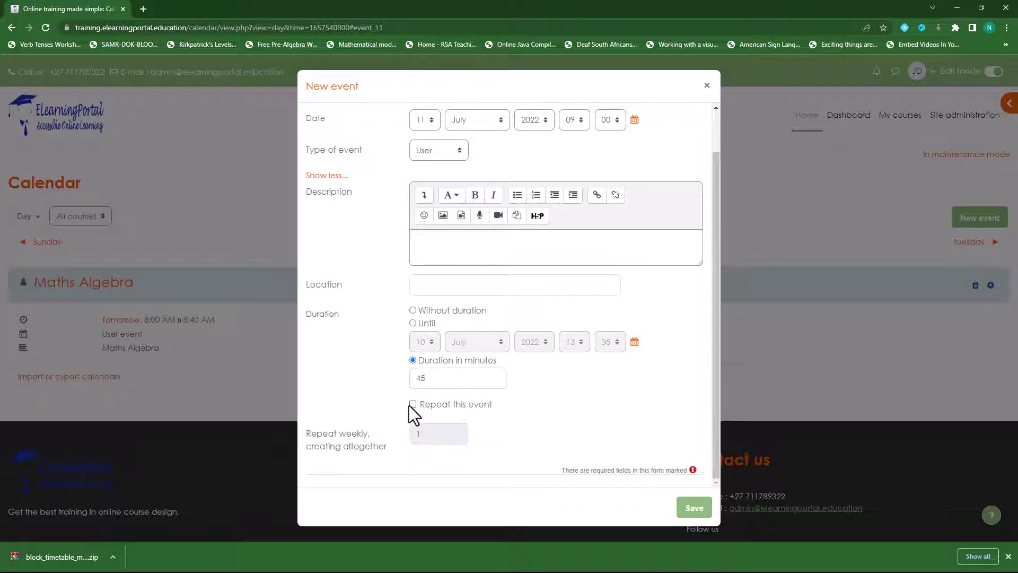
{"action": "left_click", "coordinate": [412, 405]}
{"action": "double_click", "coordinate": [414, 438]}
{"action": "type", "text": "5"}
{"action": "left_click", "coordinate": [693, 509]}
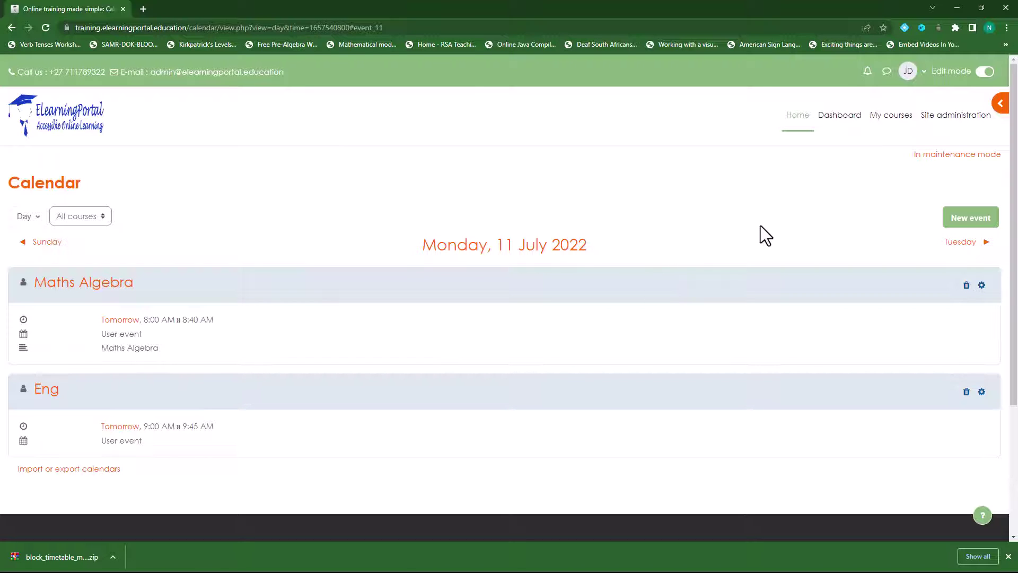
Step: Open the full calendar from the Dashboard's Timetable and review the weekly Maths Algebra and Eng events
{"action": "left_click", "coordinate": [842, 121]}
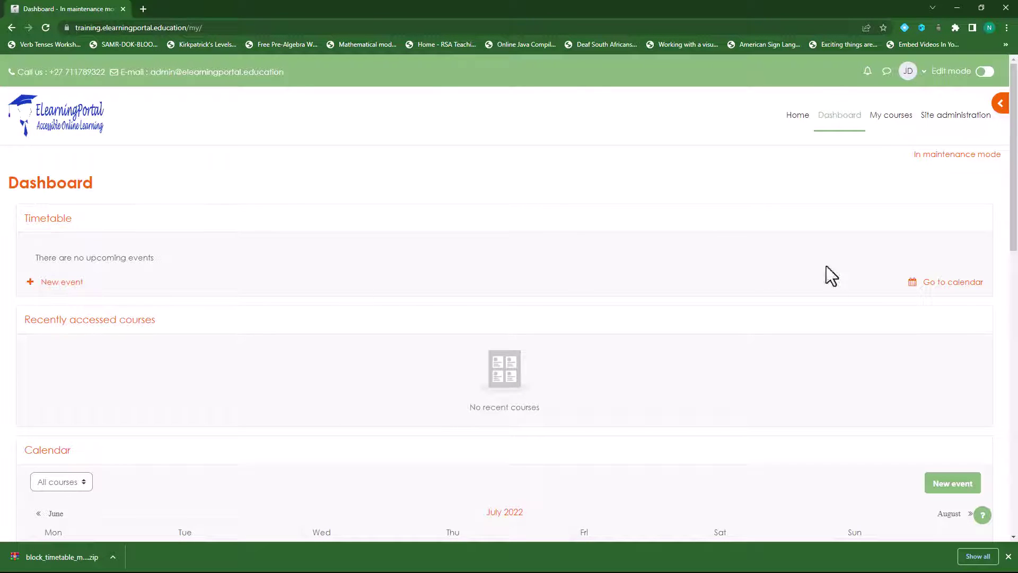
{"action": "left_click", "coordinate": [961, 286]}
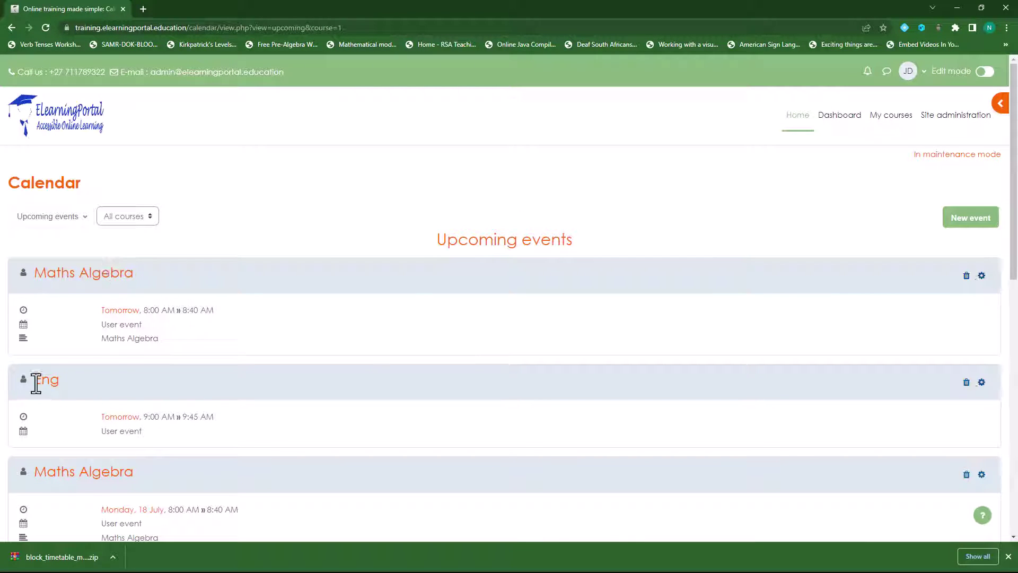
{"action": "scroll", "coordinate": [59, 383], "scroll_direction": "down", "scroll_amount": 3}
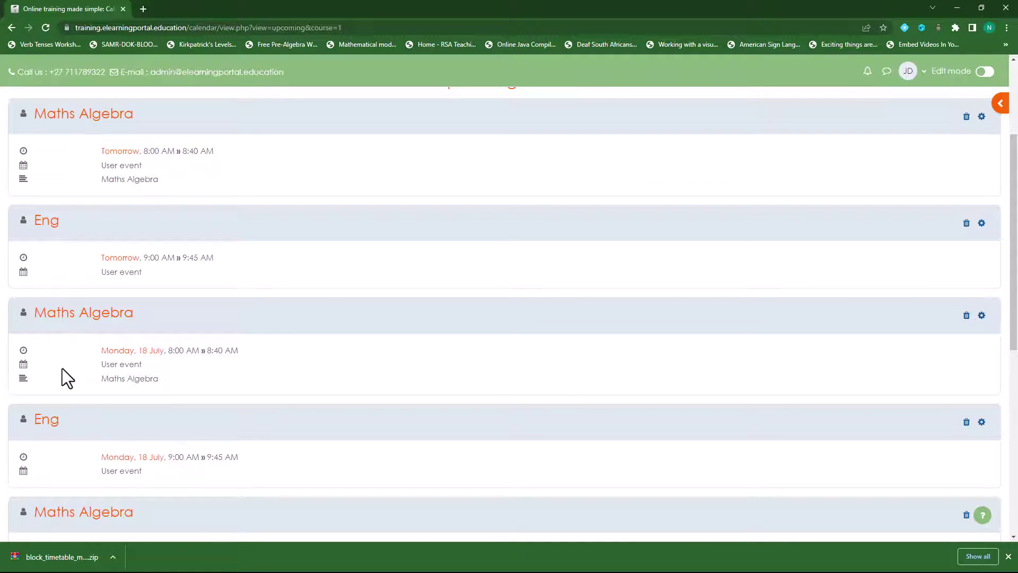
{"action": "scroll", "coordinate": [75, 328], "scroll_direction": "down", "scroll_amount": 4}
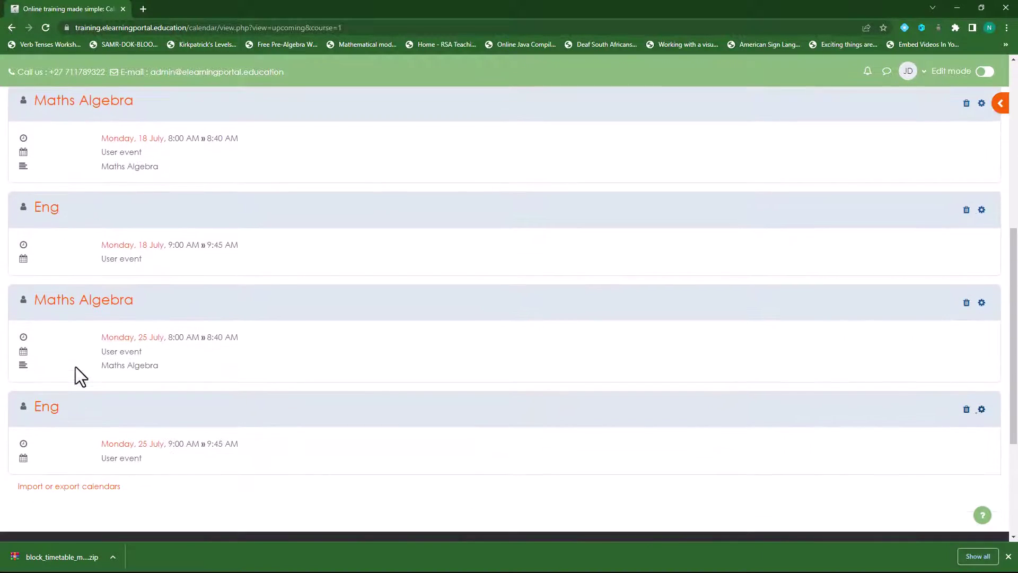
{"action": "scroll", "coordinate": [76, 367], "scroll_direction": "down", "scroll_amount": 2}
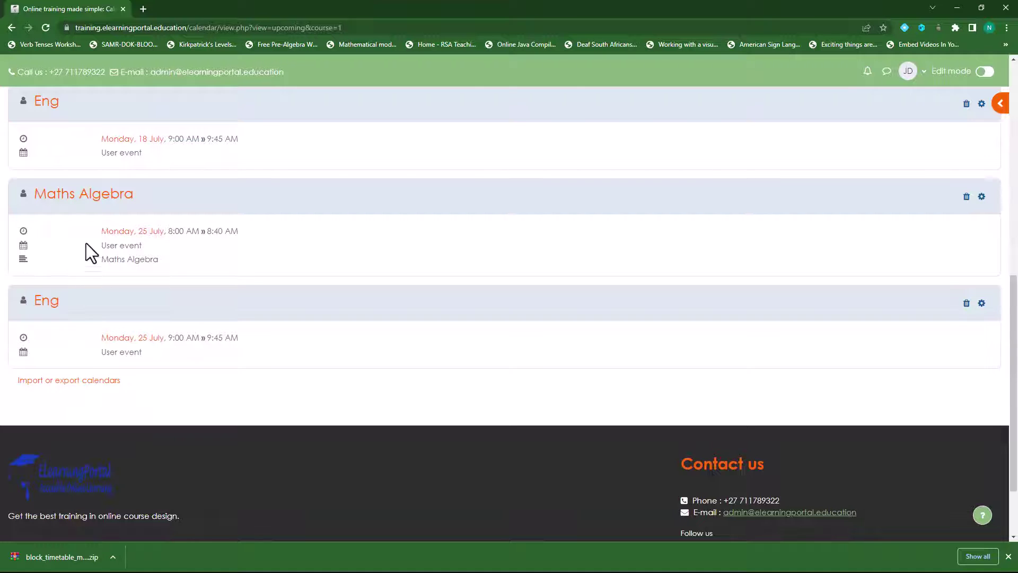
Step: Return to the Dashboard and start a new calendar event
{"action": "scroll", "coordinate": [177, 379], "scroll_direction": "up", "scroll_amount": 10}
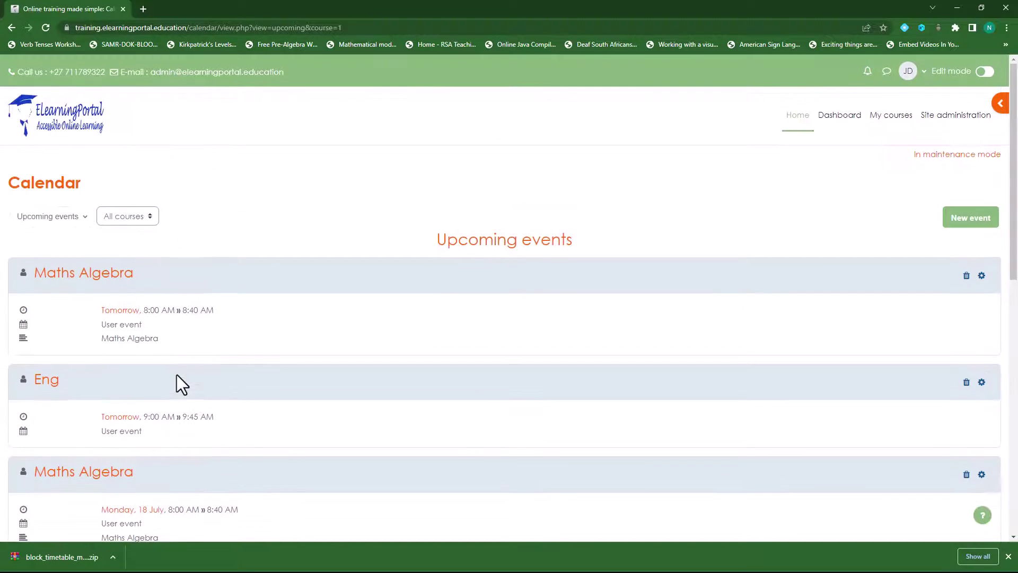
{"action": "left_click", "coordinate": [843, 120]}
{"action": "left_click", "coordinate": [971, 217]}
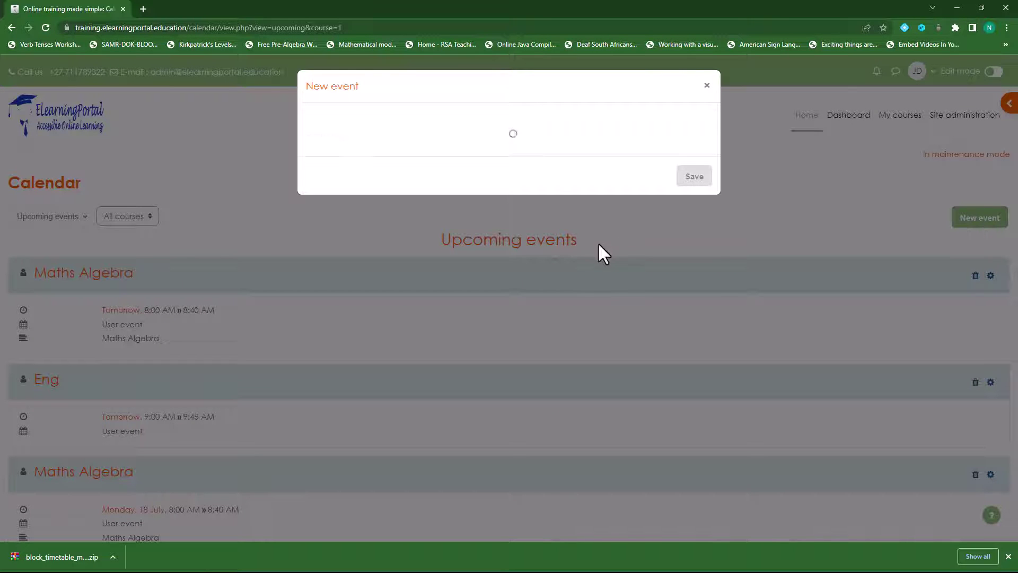
Step: Title the event 'Maths Geometry' and set it for 12 July 2022 at 08:00
{"action": "left_click", "coordinate": [464, 138]}
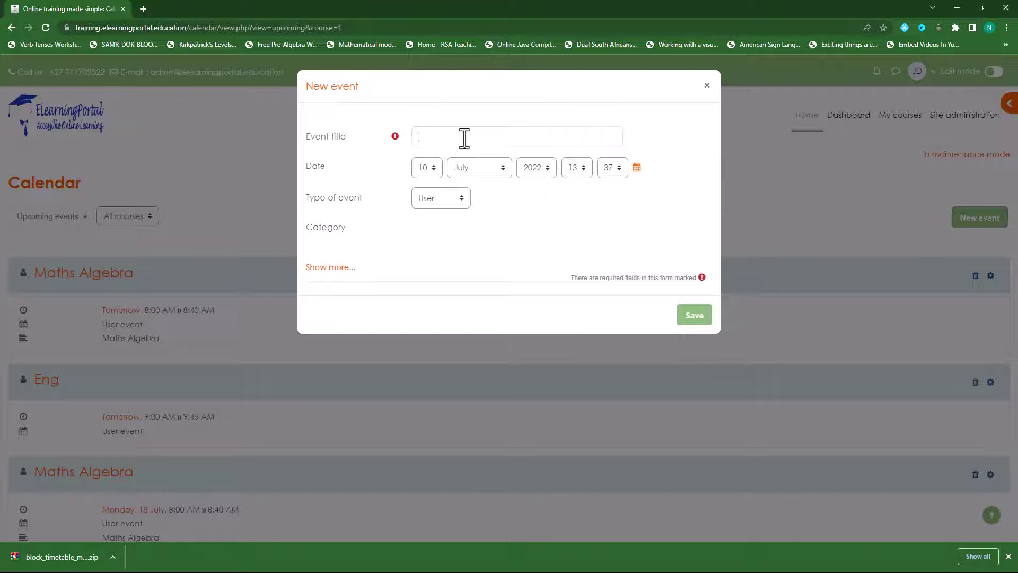
{"action": "type", "text": "Geometry"}
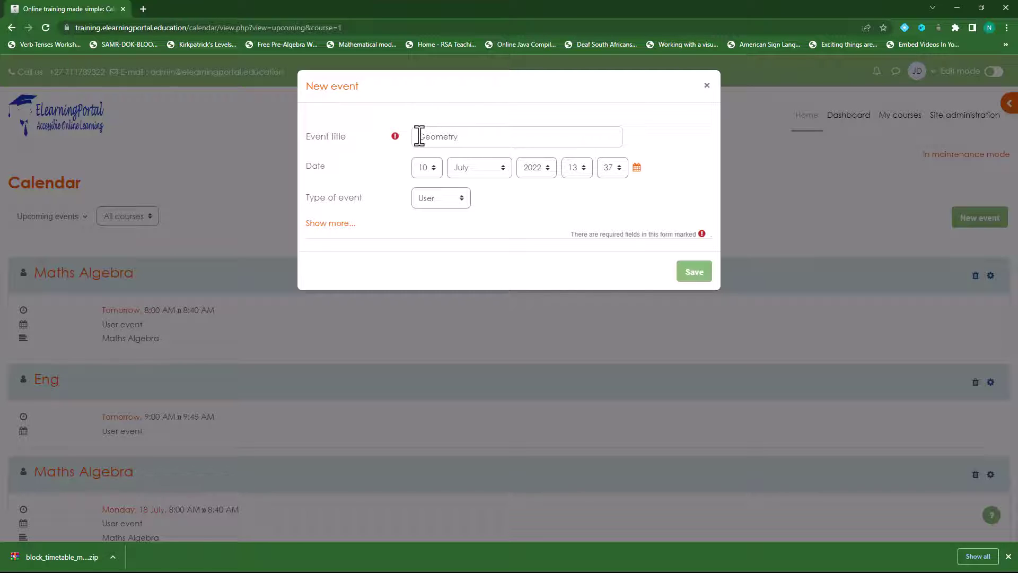
{"action": "left_click", "coordinate": [420, 136]}
{"action": "type", "text": "Maths"}
{"action": "left_click", "coordinate": [435, 169]}
{"action": "left_click", "coordinate": [425, 299]}
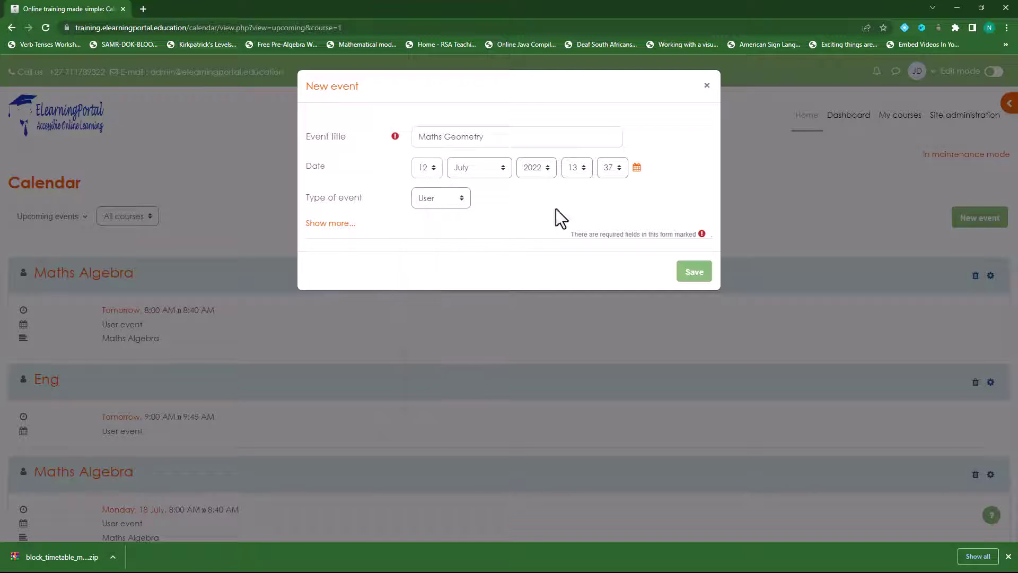
{"action": "left_click", "coordinate": [583, 170]}
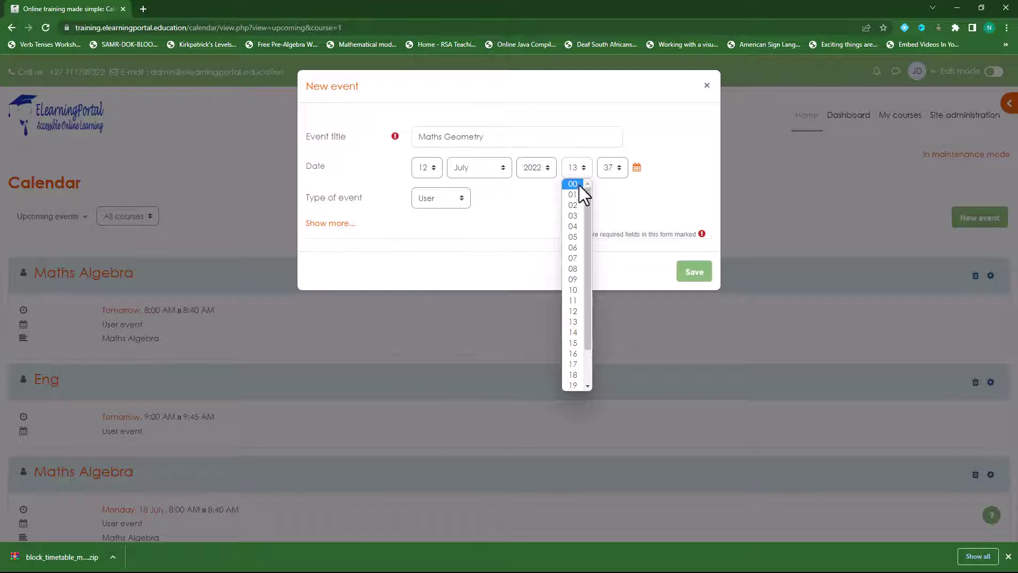
{"action": "left_click", "coordinate": [578, 268]}
{"action": "left_click", "coordinate": [619, 170]}
{"action": "scroll", "coordinate": [610, 206], "scroll_direction": "up", "scroll_amount": 5}
{"action": "left_click", "coordinate": [610, 187]}
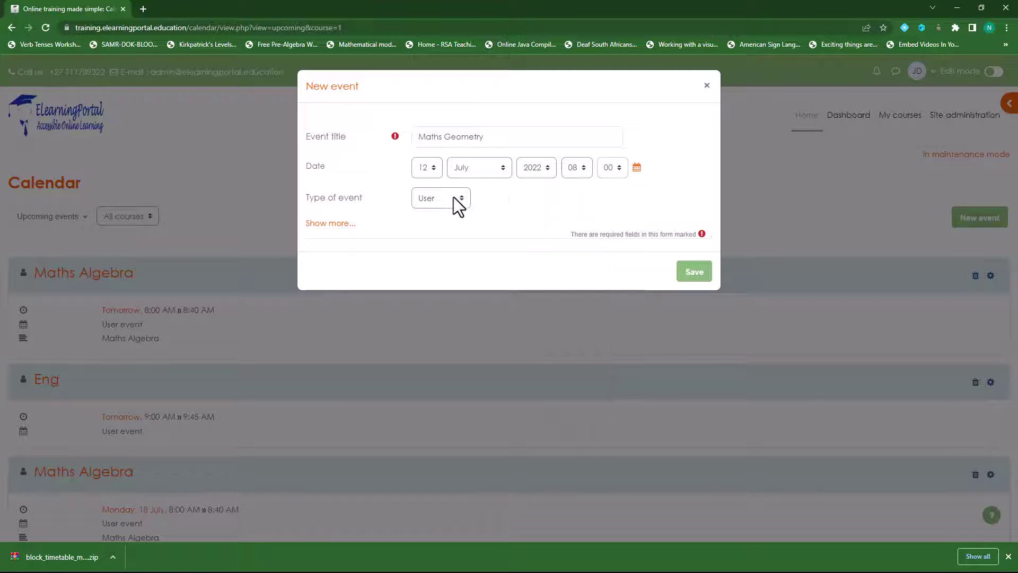
Step: Give Maths Geometry a 45-minute duration, repeat it weekly five times, and save
{"action": "left_click", "coordinate": [333, 224]}
{"action": "scroll", "coordinate": [361, 297], "scroll_direction": "down", "scroll_amount": 1}
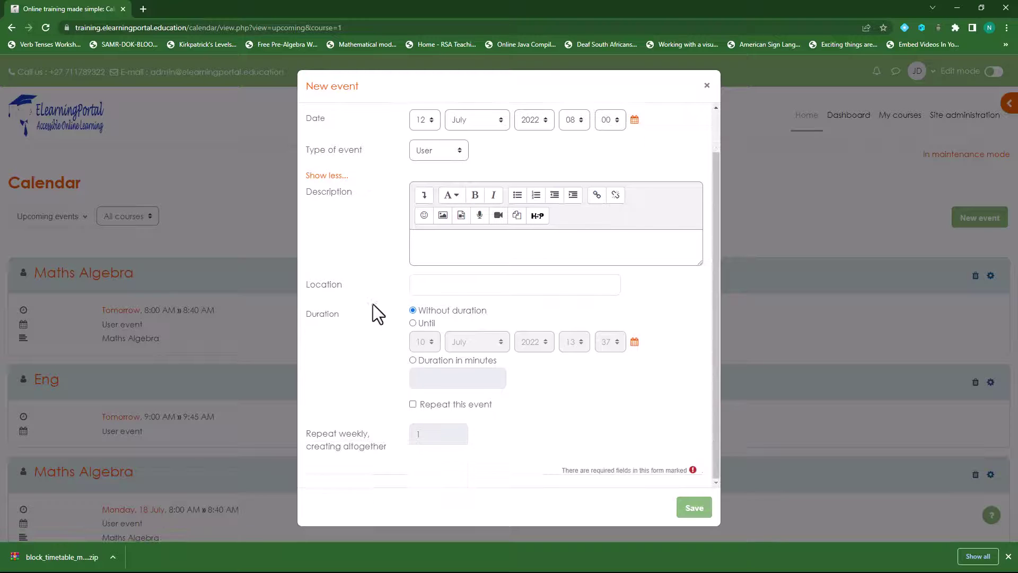
{"action": "left_click", "coordinate": [412, 361]}
{"action": "left_click", "coordinate": [433, 379]}
{"action": "type", "text": "45"}
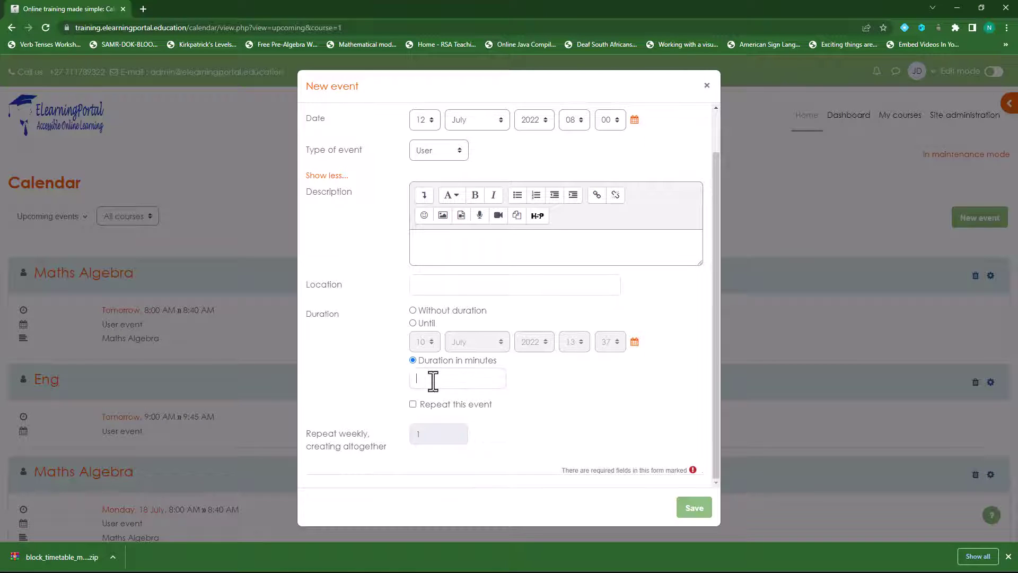
{"action": "left_click", "coordinate": [413, 404]}
{"action": "left_click_drag", "start_coordinate": [430, 436], "coordinate": [407, 435]}
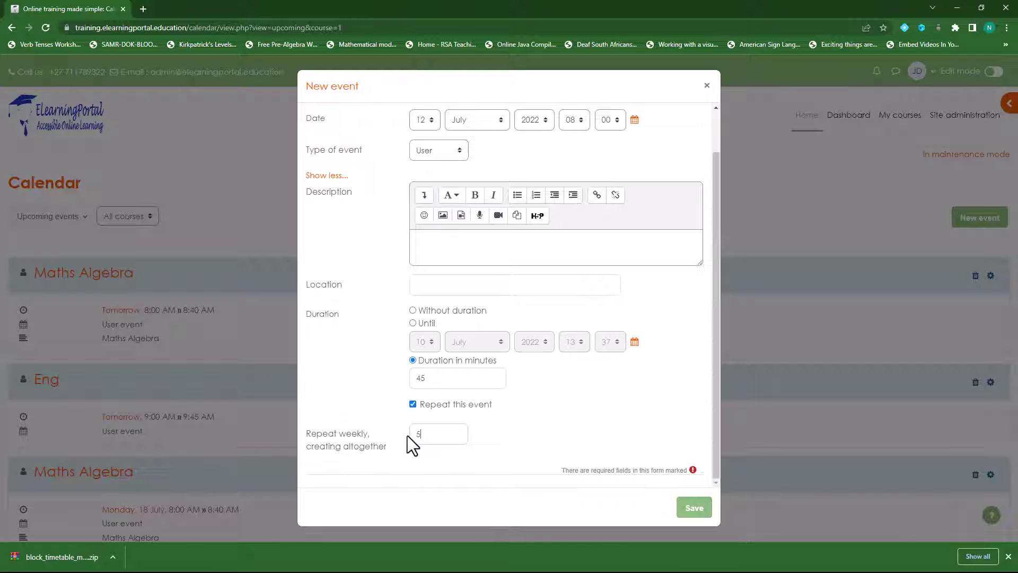
{"action": "left_click", "coordinate": [692, 507]}
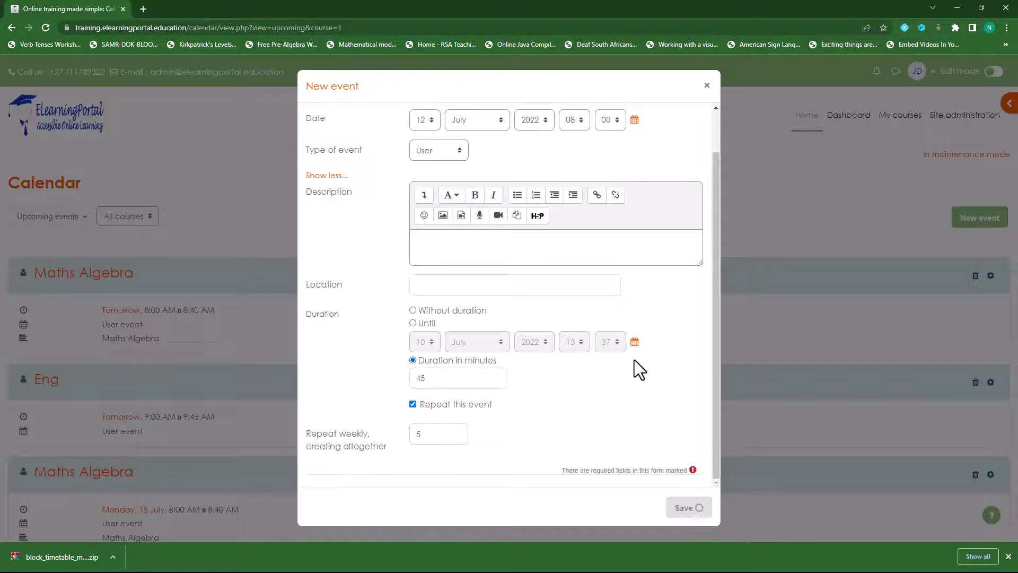
Step: Review the updated upcoming events list and return to the Dashboard
{"action": "scroll", "coordinate": [451, 335], "scroll_direction": "down", "scroll_amount": 5}
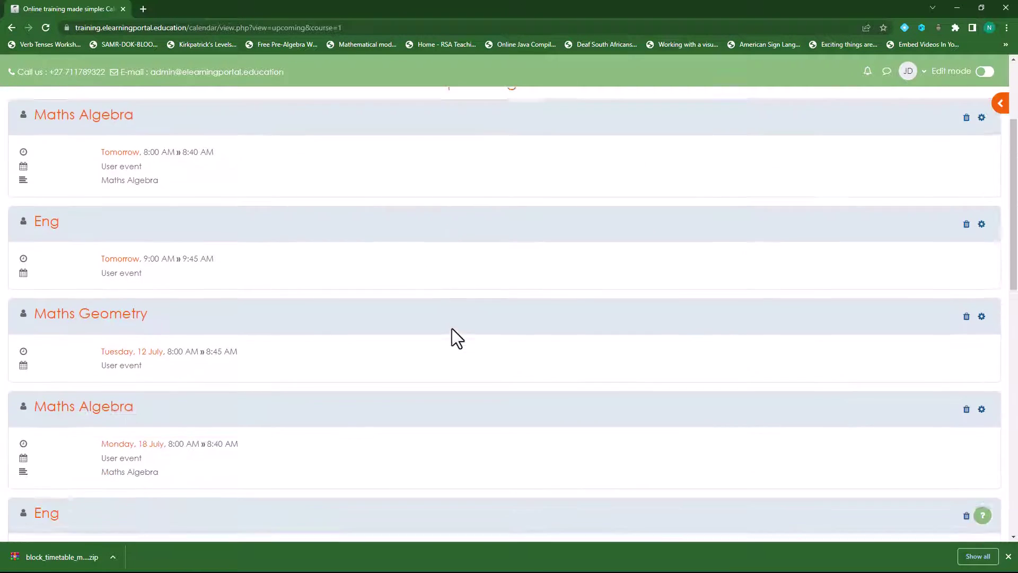
{"action": "scroll", "coordinate": [401, 363], "scroll_direction": "down", "scroll_amount": 5}
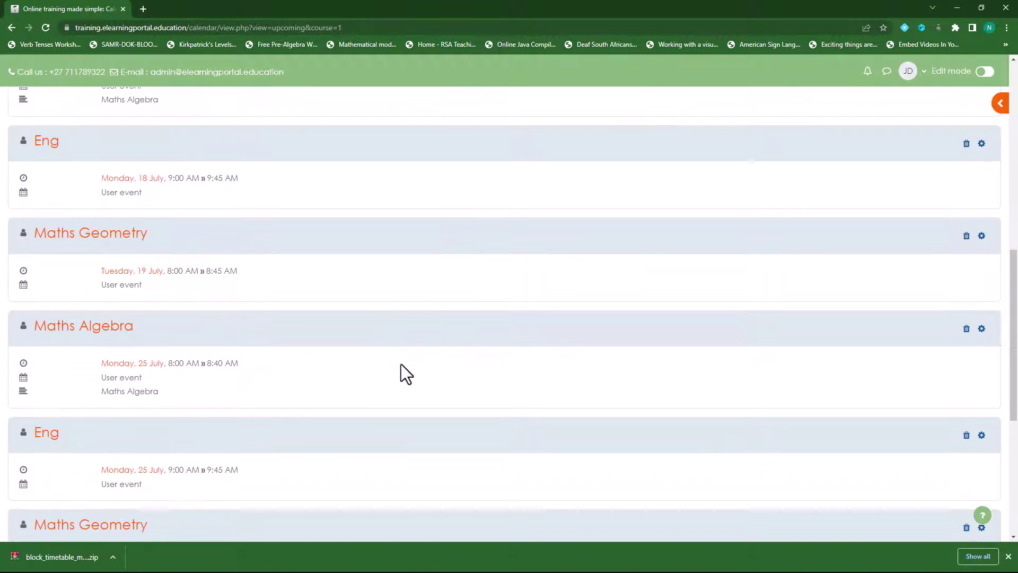
{"action": "scroll", "coordinate": [401, 363], "scroll_direction": "up", "scroll_amount": 10}
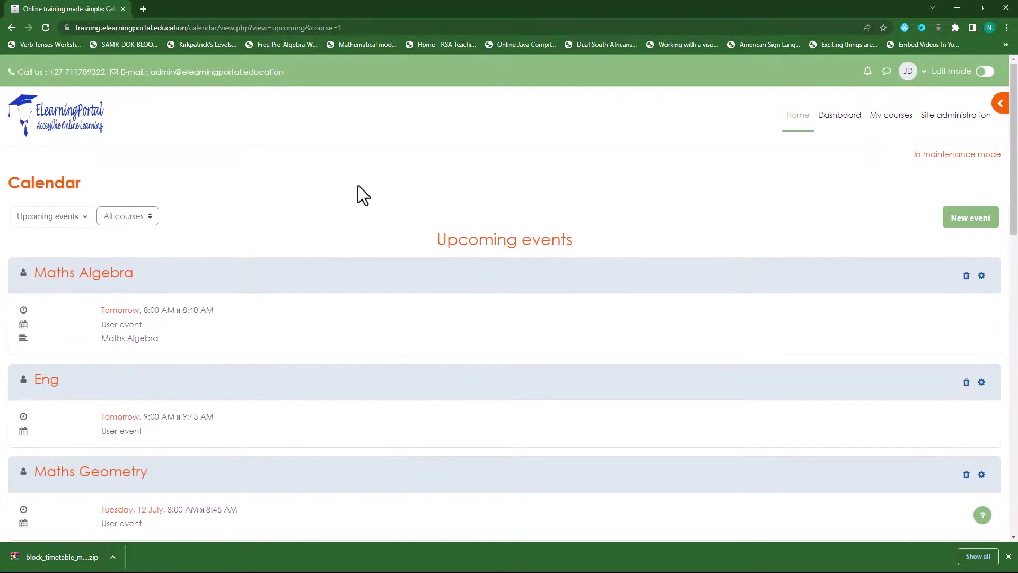
{"action": "left_click", "coordinate": [841, 117]}
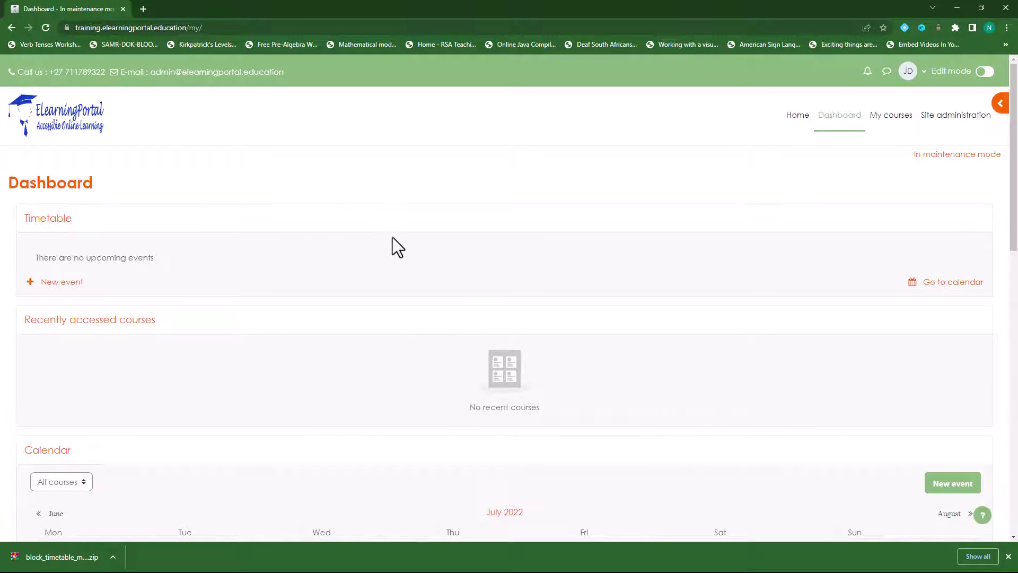
{"action": "scroll", "coordinate": [368, 275], "scroll_direction": "down", "scroll_amount": 10}
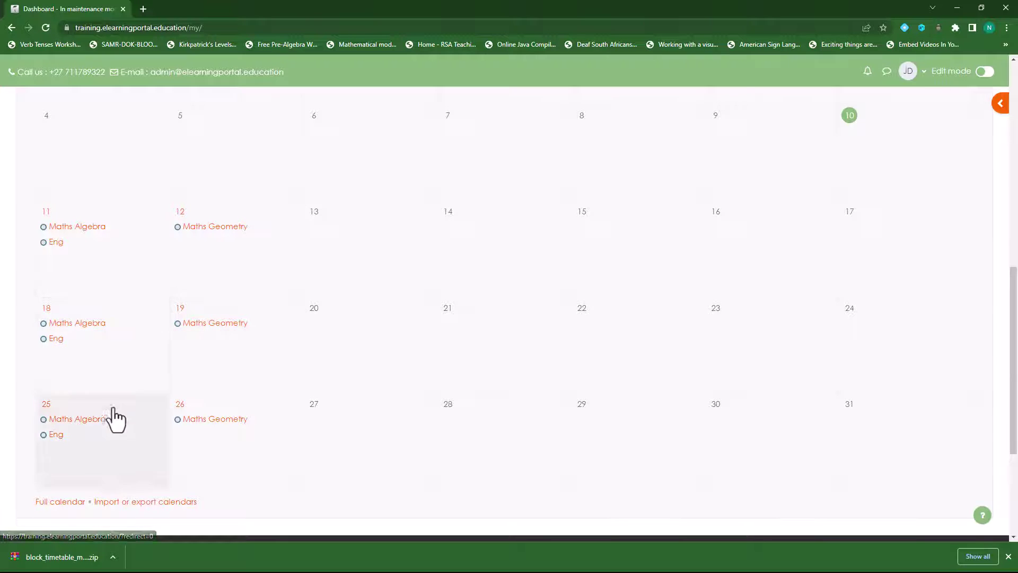
{"action": "scroll", "coordinate": [218, 430], "scroll_direction": "down", "scroll_amount": 3}
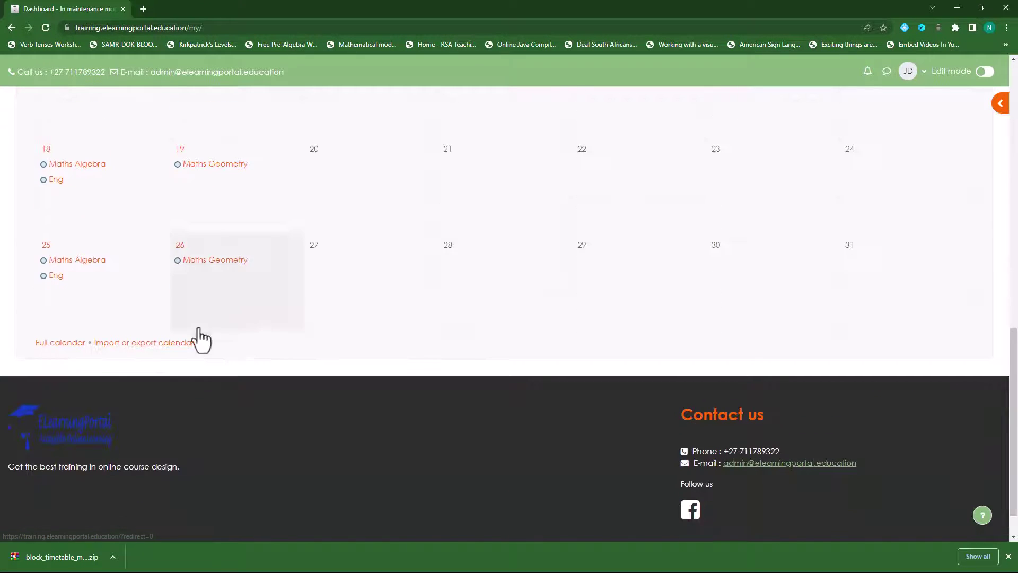
{"action": "scroll", "coordinate": [341, 280], "scroll_direction": "up", "scroll_amount": 10}
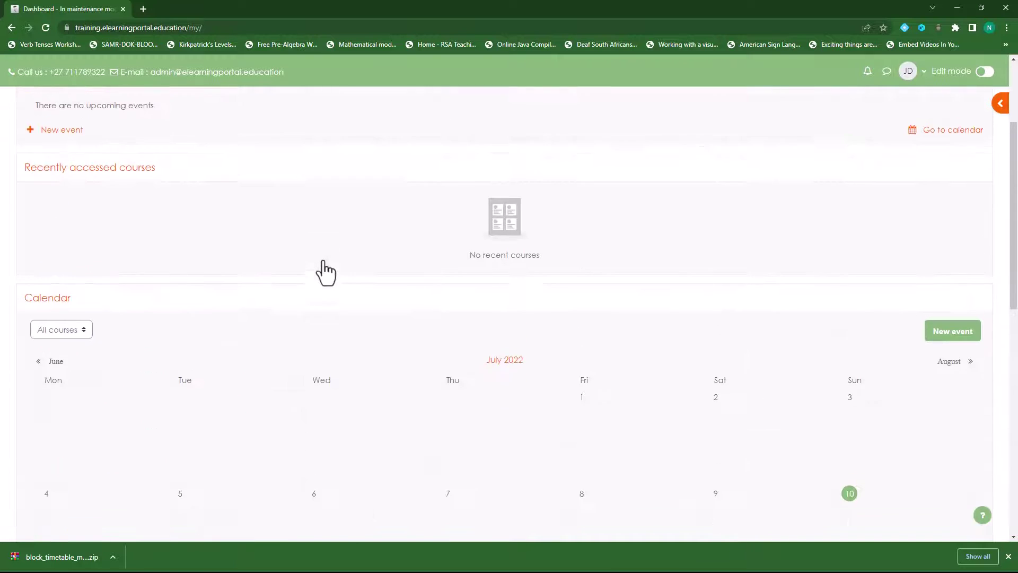
{"action": "scroll", "coordinate": [325, 273], "scroll_direction": "up", "scroll_amount": 3}
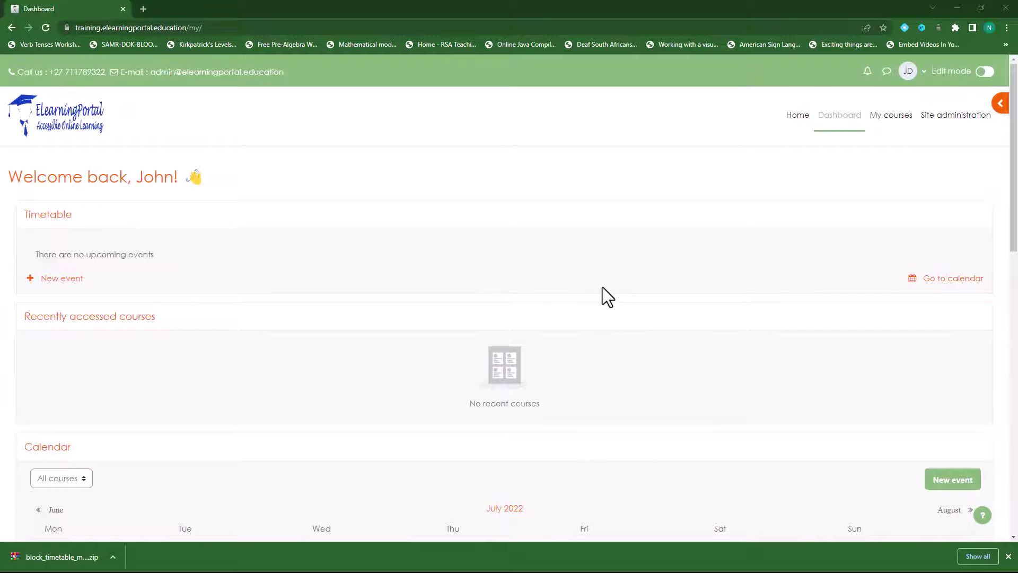
{"action": "left_click", "coordinate": [941, 278]}
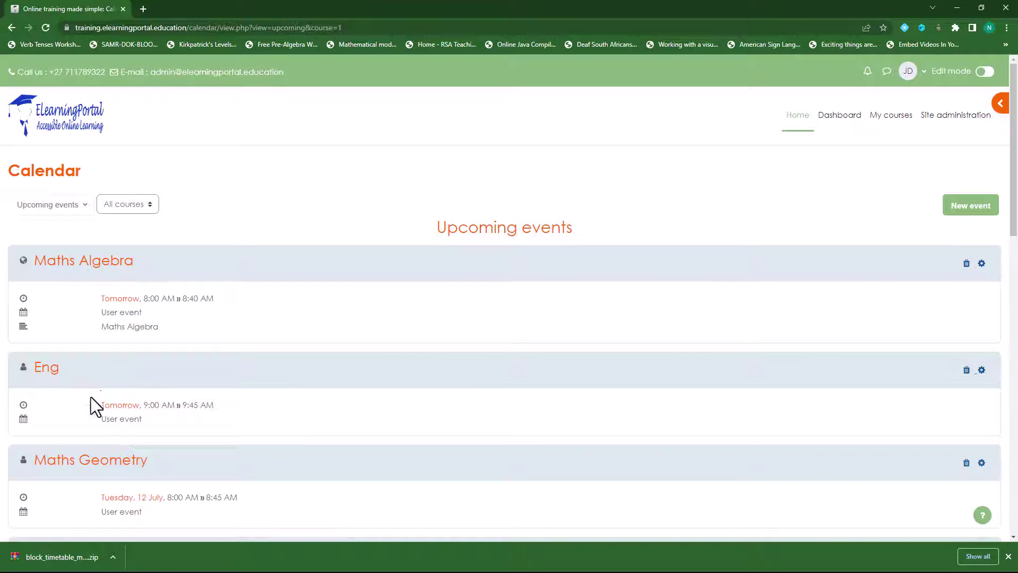
Step: Change the Maths Algebra event's type to Site
{"action": "left_click", "coordinate": [982, 264]}
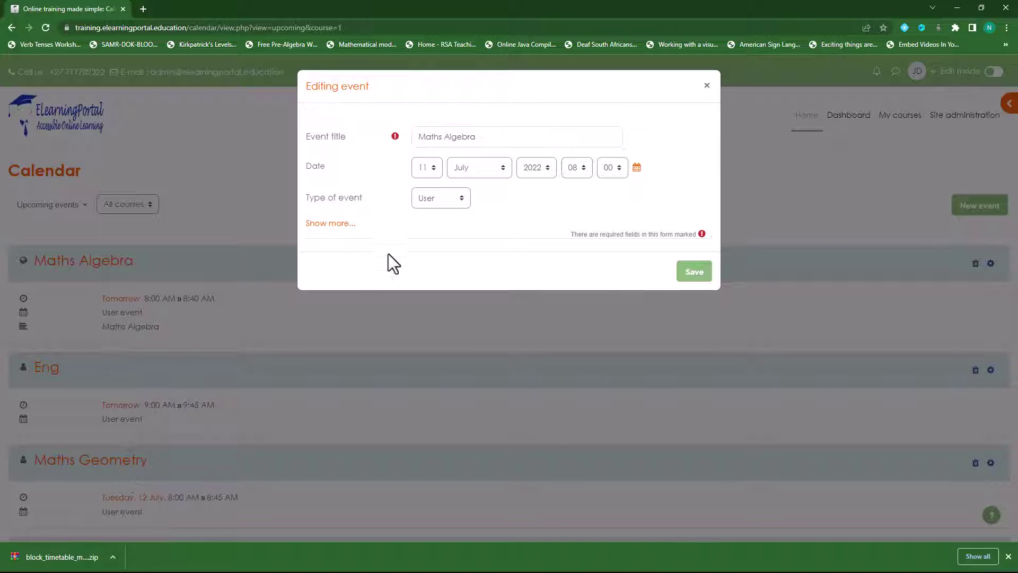
{"action": "left_click", "coordinate": [449, 201]}
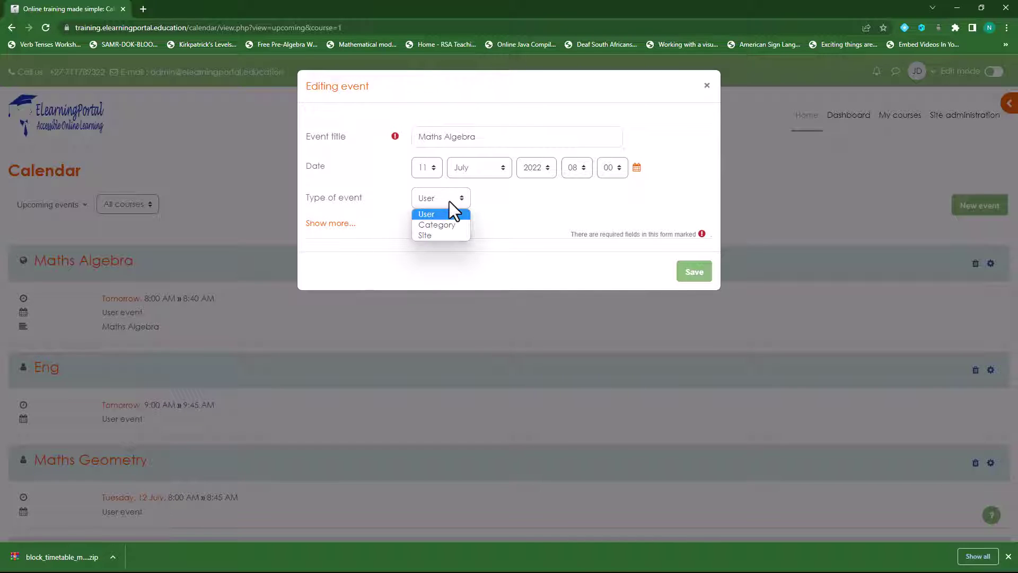
{"action": "left_click", "coordinate": [438, 236]}
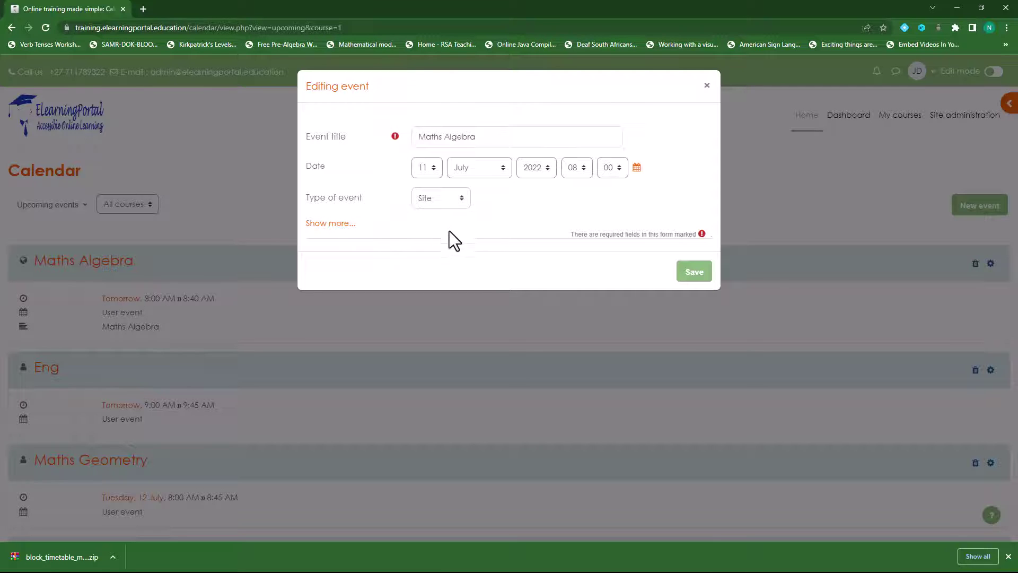
{"action": "left_click", "coordinate": [695, 278]}
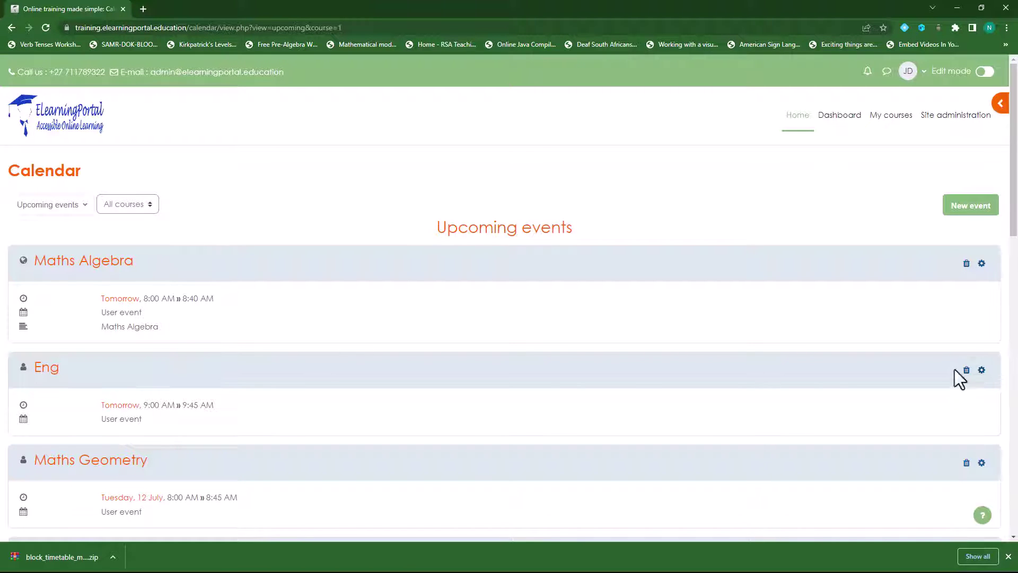
Step: Change the 9:00 AM Eng event's type to Site as well
{"action": "left_click", "coordinate": [981, 371]}
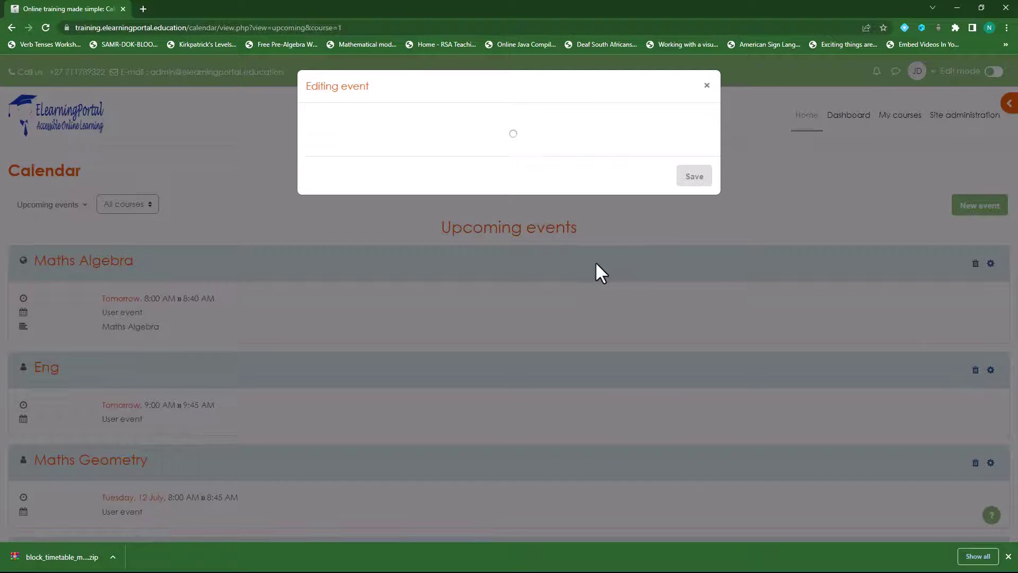
{"action": "left_click", "coordinate": [466, 207]}
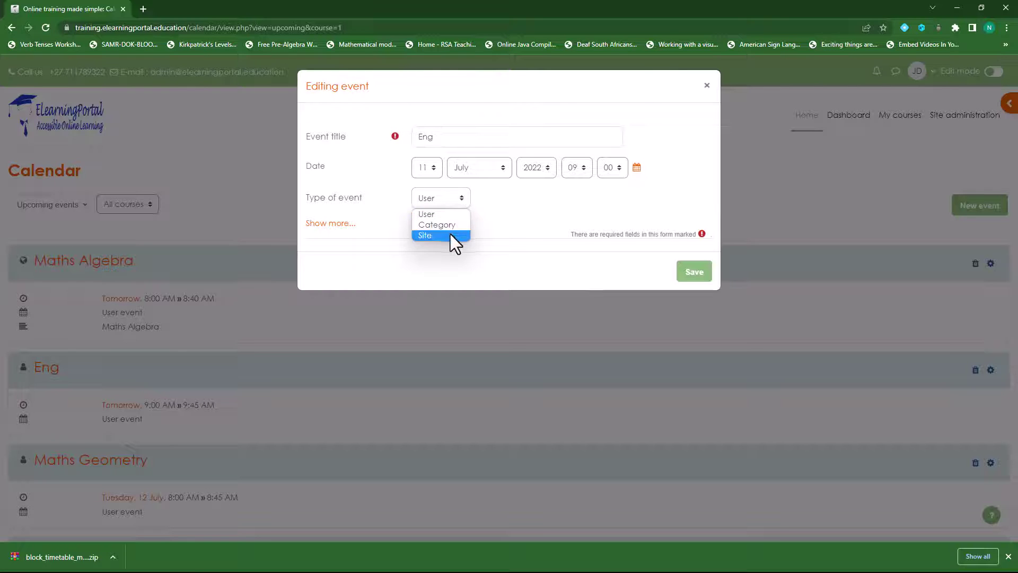
{"action": "left_click", "coordinate": [450, 234]}
{"action": "left_click", "coordinate": [695, 277]}
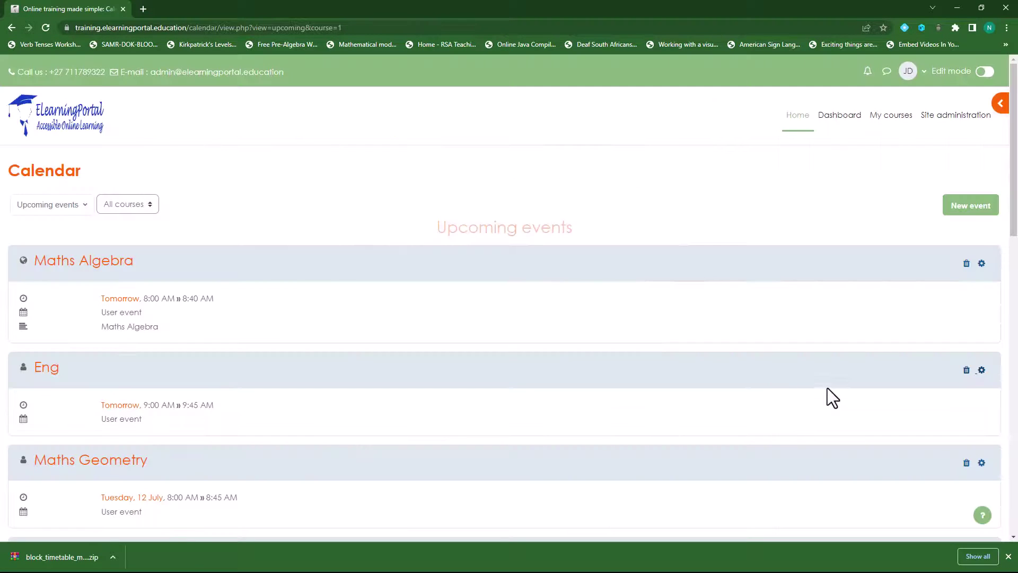
{"action": "scroll", "coordinate": [827, 389], "scroll_direction": "down", "scroll_amount": 3}
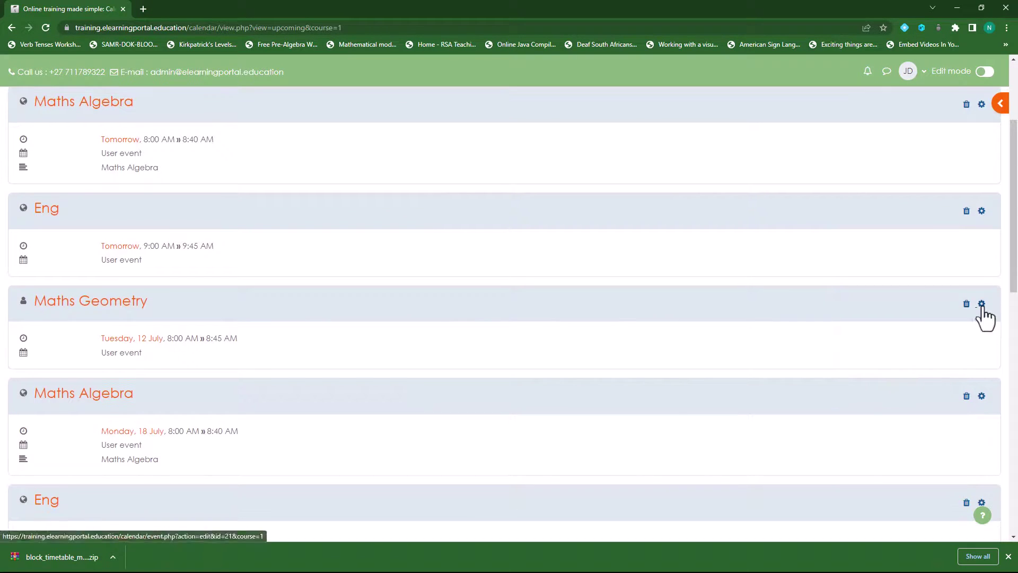
Step: Make the 12 July Maths Geometry and 18 July Maths Algebra events Site events
{"action": "left_click", "coordinate": [982, 303]}
{"action": "left_click", "coordinate": [463, 198]}
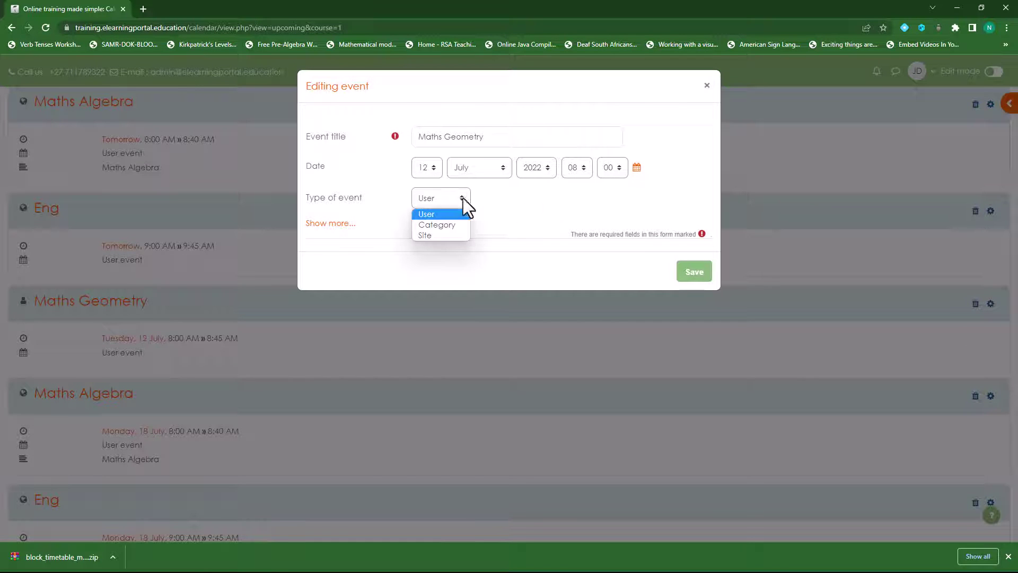
{"action": "left_click", "coordinate": [453, 237]}
{"action": "left_click", "coordinate": [693, 272]}
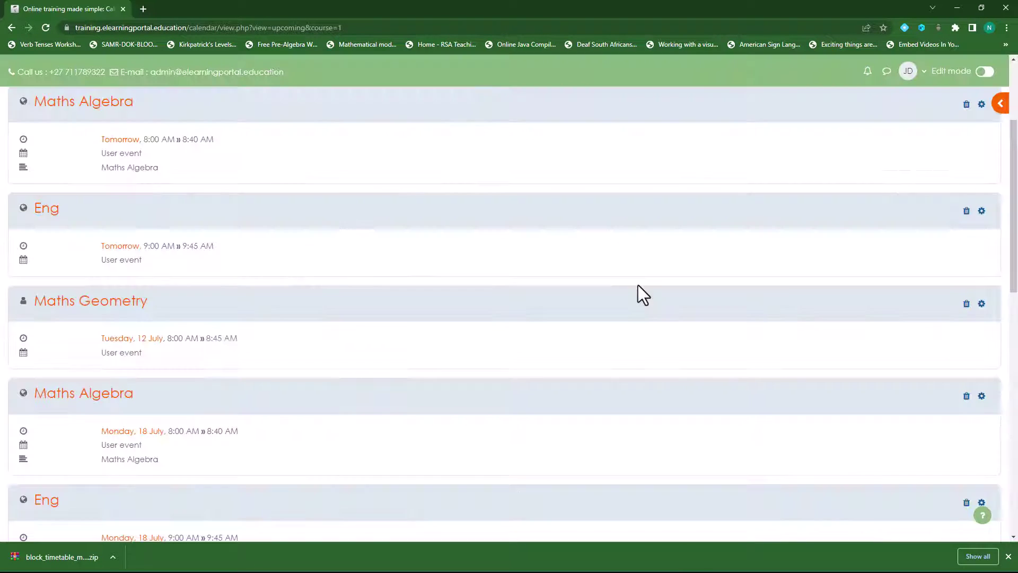
{"action": "scroll", "coordinate": [599, 329], "scroll_direction": "down", "scroll_amount": 1}
{"action": "scroll", "coordinate": [574, 352], "scroll_direction": "down", "scroll_amount": 1}
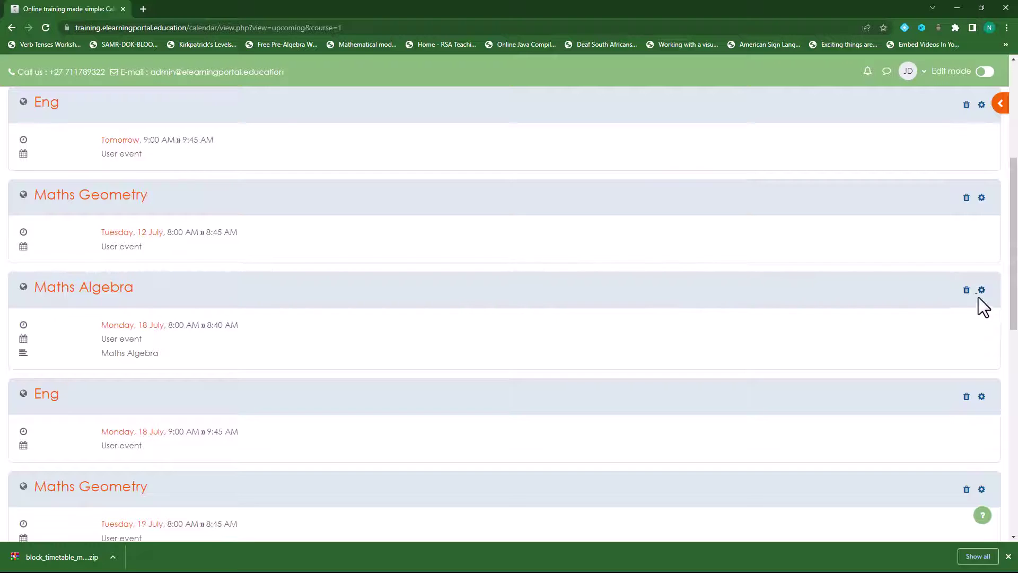
{"action": "left_click", "coordinate": [981, 290]}
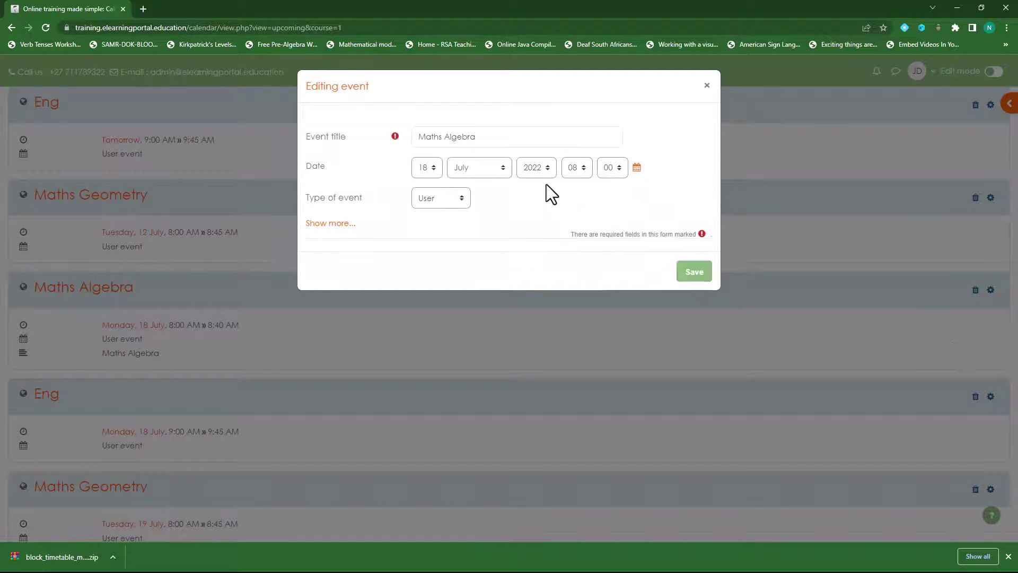
{"action": "left_click", "coordinate": [444, 204]}
{"action": "left_click", "coordinate": [443, 240]}
{"action": "left_click", "coordinate": [695, 274]}
Step: Change the 18 July Eng event and the next listed event to Site type
{"action": "scroll", "coordinate": [530, 352], "scroll_direction": "down", "scroll_amount": 3}
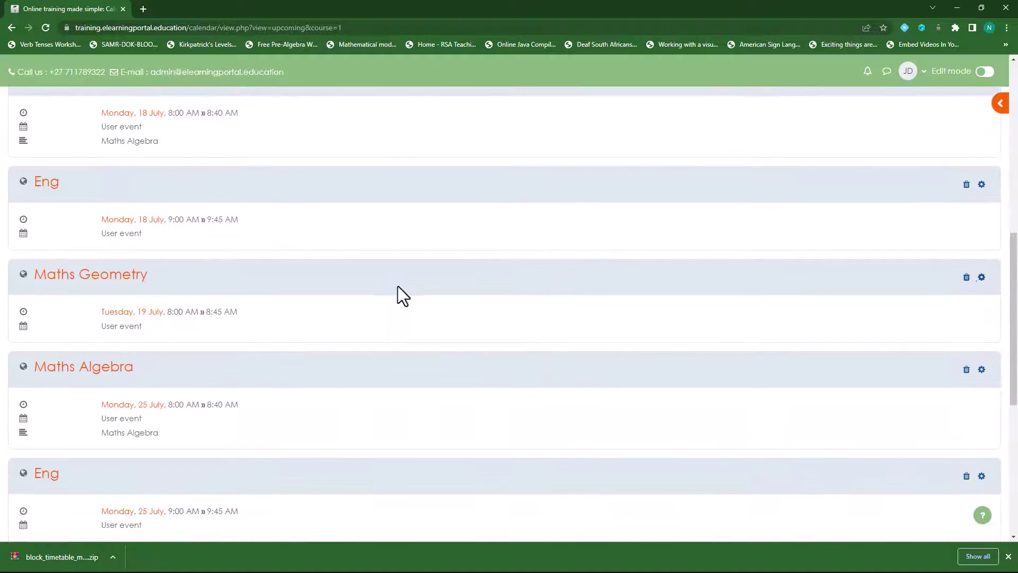
{"action": "left_click", "coordinate": [982, 186]}
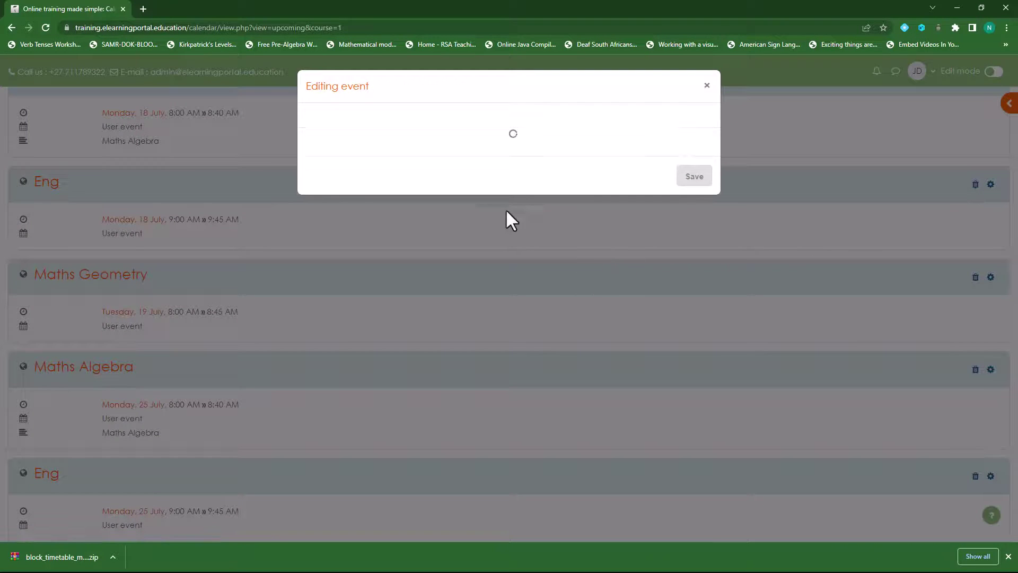
{"action": "left_click", "coordinate": [451, 198]}
{"action": "left_click", "coordinate": [446, 224]}
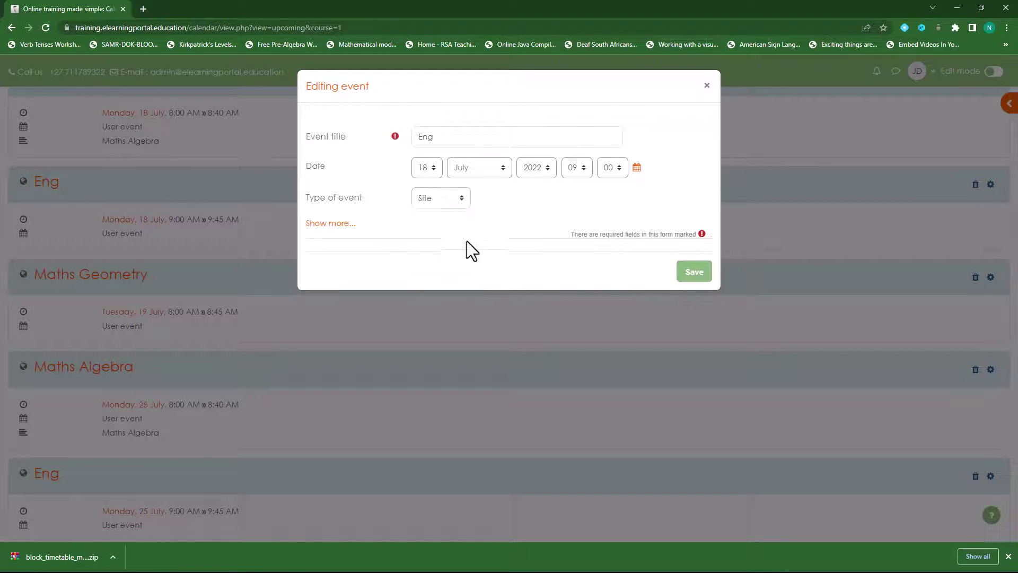
{"action": "left_click", "coordinate": [692, 276]}
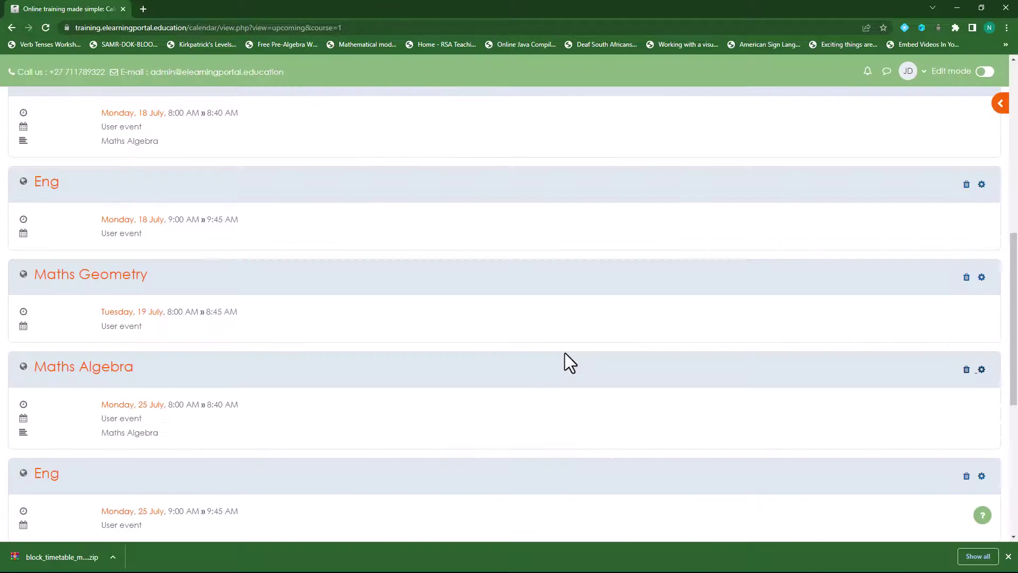
{"action": "scroll", "coordinate": [565, 352], "scroll_direction": "down", "scroll_amount": 3}
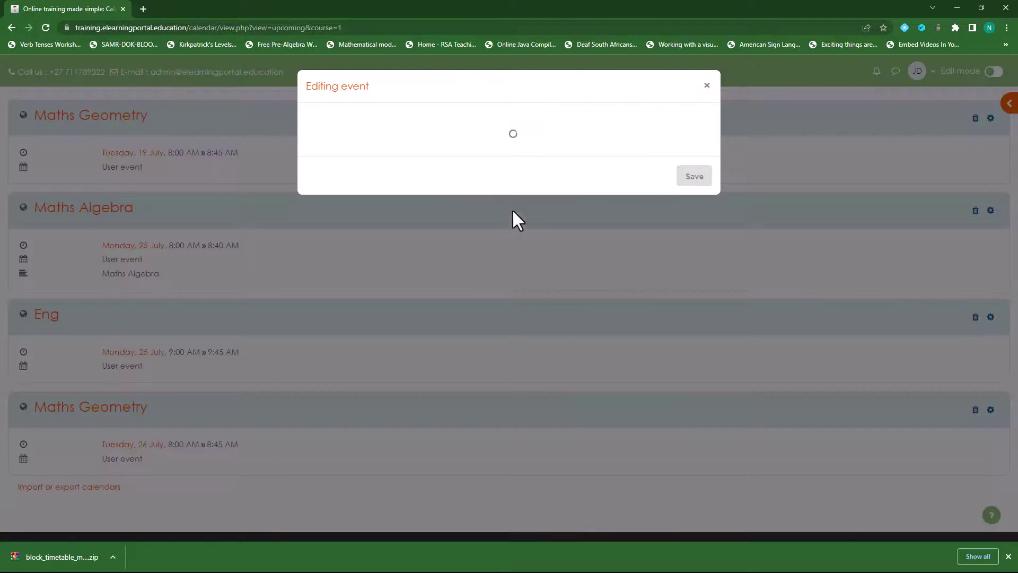
{"action": "left_click", "coordinate": [458, 199]}
{"action": "left_click", "coordinate": [454, 235]}
{"action": "left_click", "coordinate": [692, 273]}
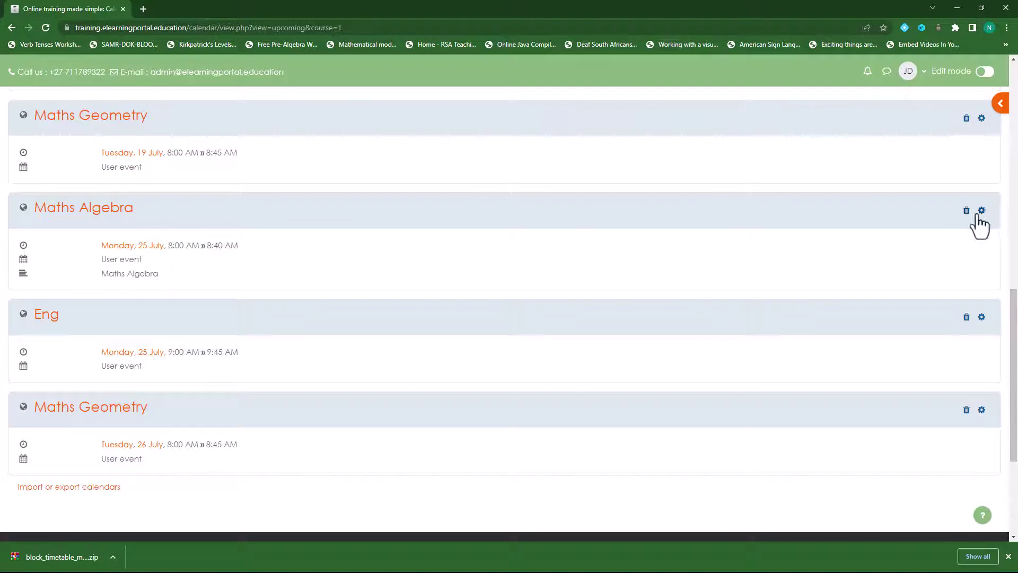
Step: Save the 25 July Maths Algebra and 26 July Maths Geometry events as Site events
{"action": "left_click", "coordinate": [980, 212]}
{"action": "left_click", "coordinate": [467, 204]}
{"action": "left_click", "coordinate": [441, 235]}
{"action": "left_click", "coordinate": [688, 275]}
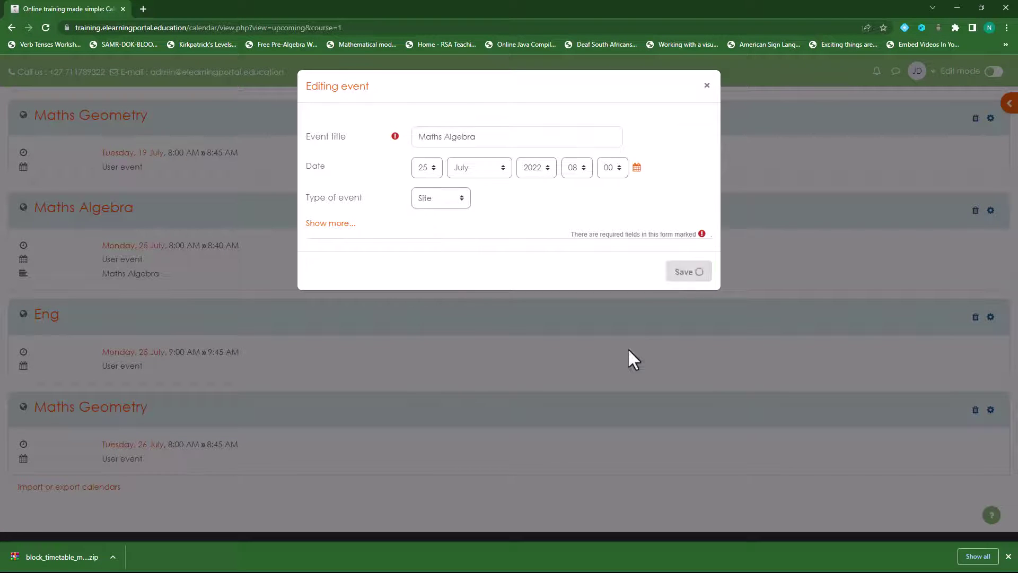
{"action": "left_click", "coordinate": [988, 411]}
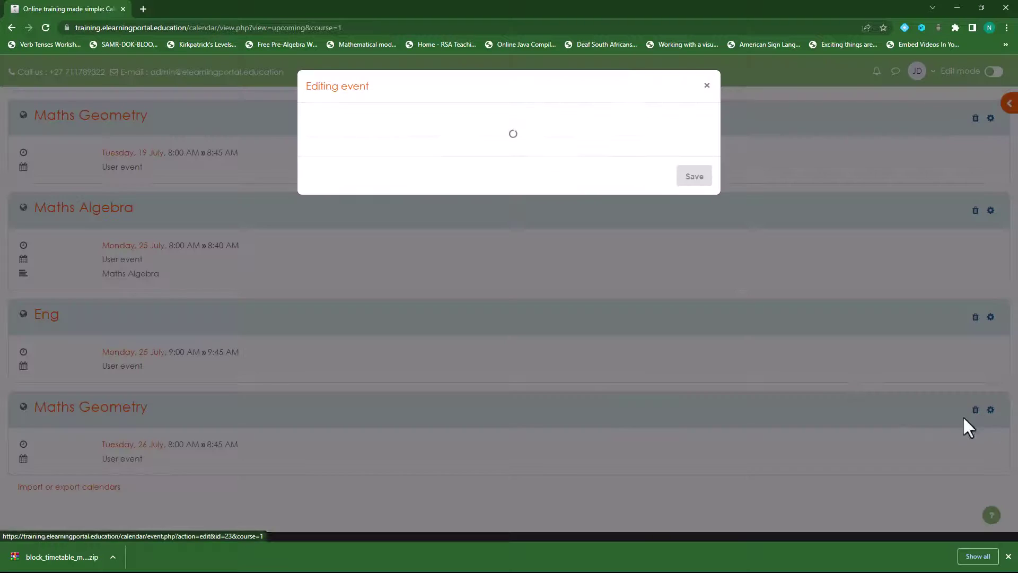
{"action": "left_click", "coordinate": [461, 202]}
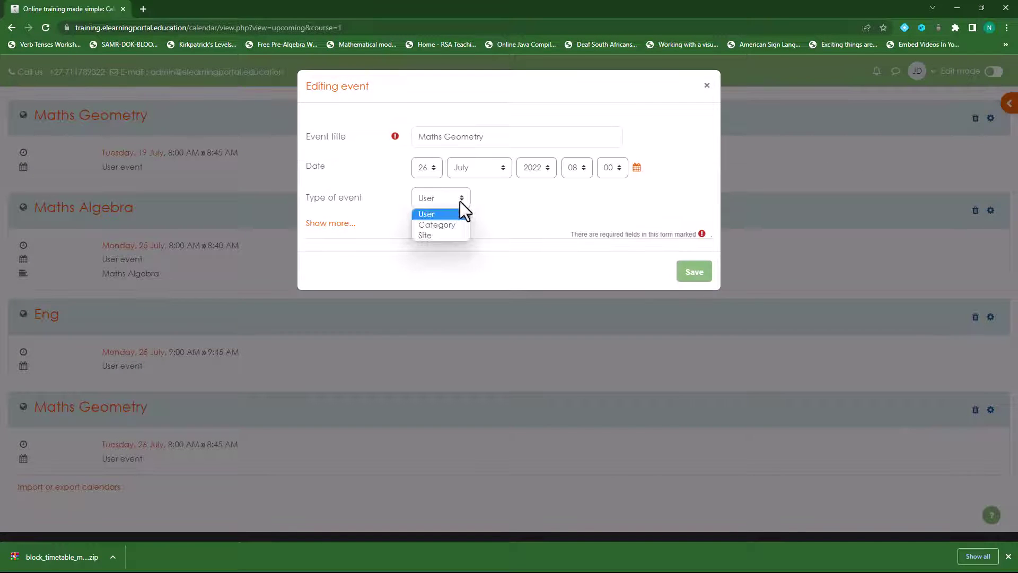
{"action": "left_click", "coordinate": [448, 237]}
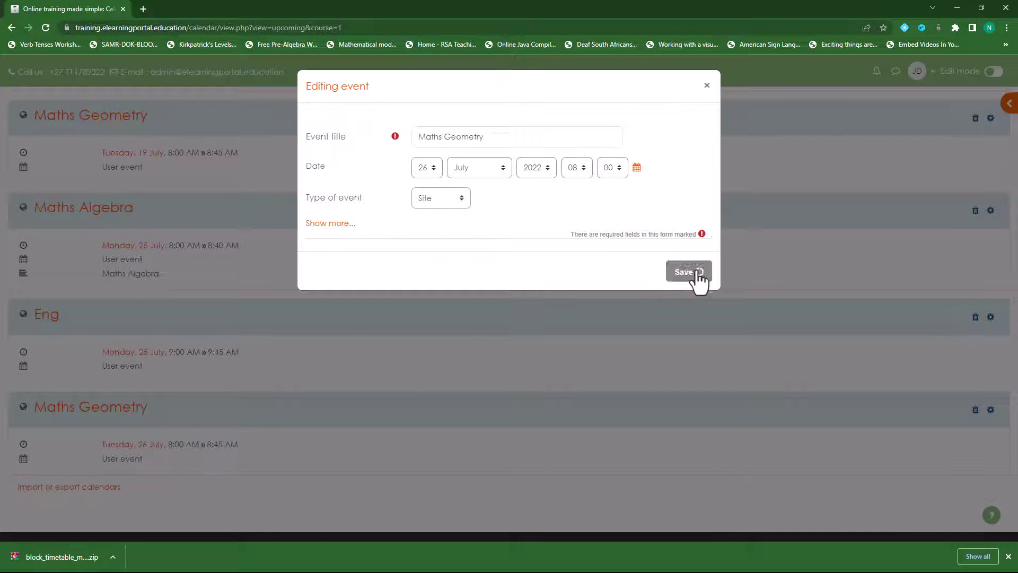
{"action": "left_click", "coordinate": [694, 275]}
{"action": "scroll", "coordinate": [482, 367], "scroll_direction": "up", "scroll_amount": 10}
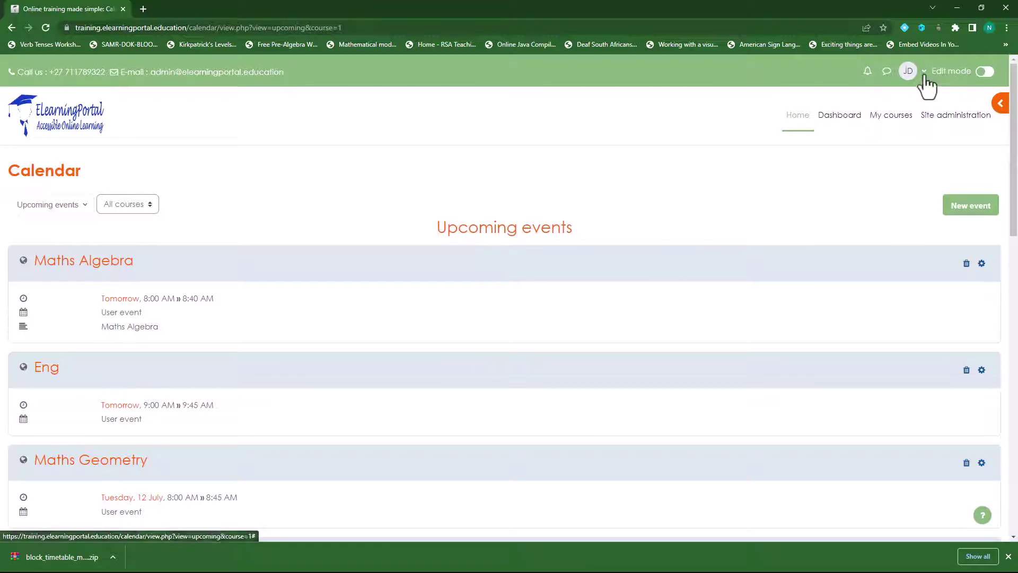
Step: Log out of the admin account and go to the login page
{"action": "left_click", "coordinate": [922, 73]}
{"action": "left_click", "coordinate": [854, 280]}
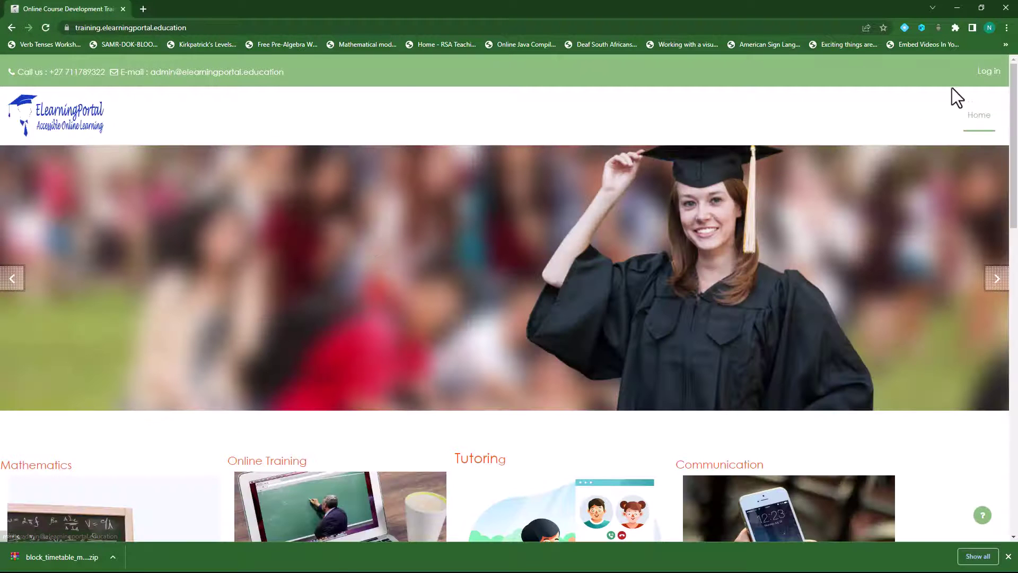
{"action": "left_click", "coordinate": [989, 72]}
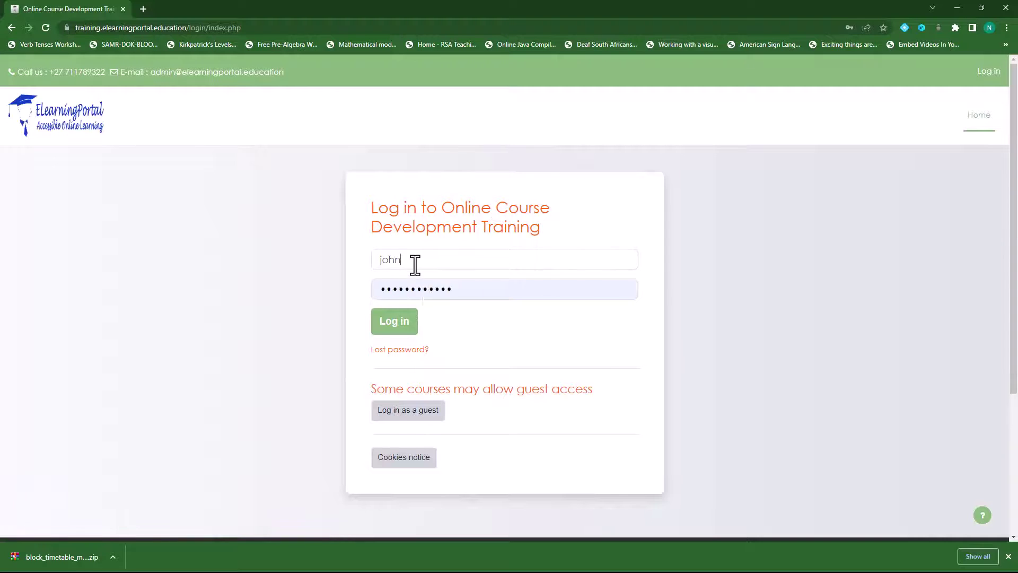
Step: Pick the other saved username and enter its password
{"action": "double_click", "coordinate": [415, 264]}
{"action": "type", "text": "a"}
{"action": "key", "text": "Down"}
{"action": "key", "text": "Return"}
{"action": "double_click", "coordinate": [450, 286]}
{"action": "type", "text": "a*********"}
{"action": "left_click", "coordinate": [393, 322]}
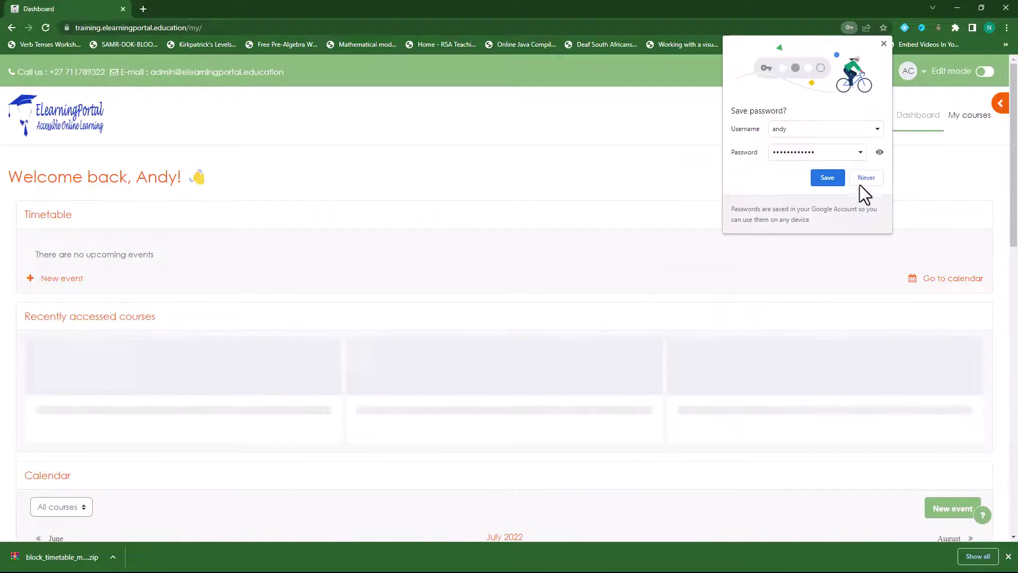
{"action": "left_click", "coordinate": [861, 181]}
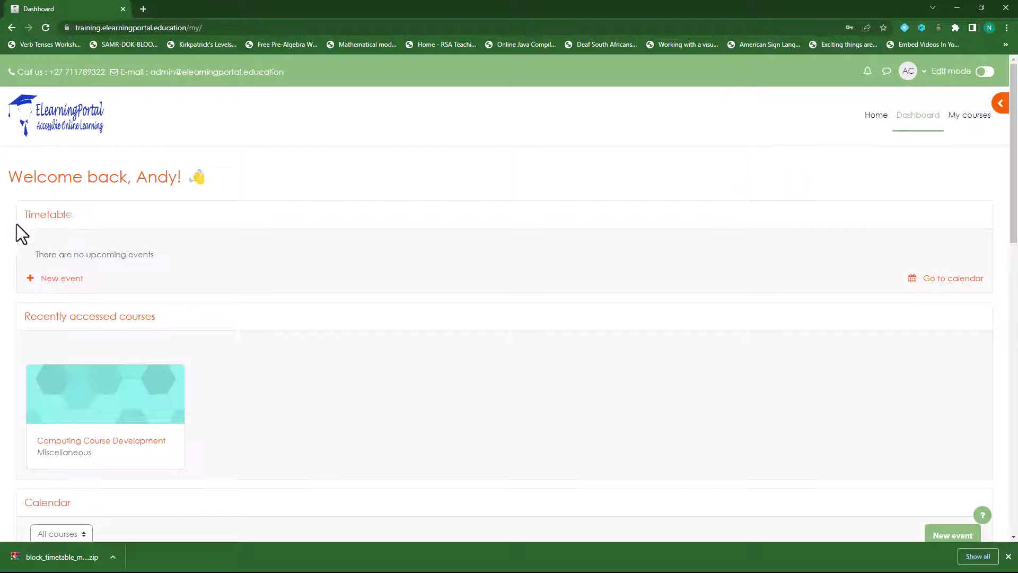
{"action": "left_click", "coordinate": [962, 283]}
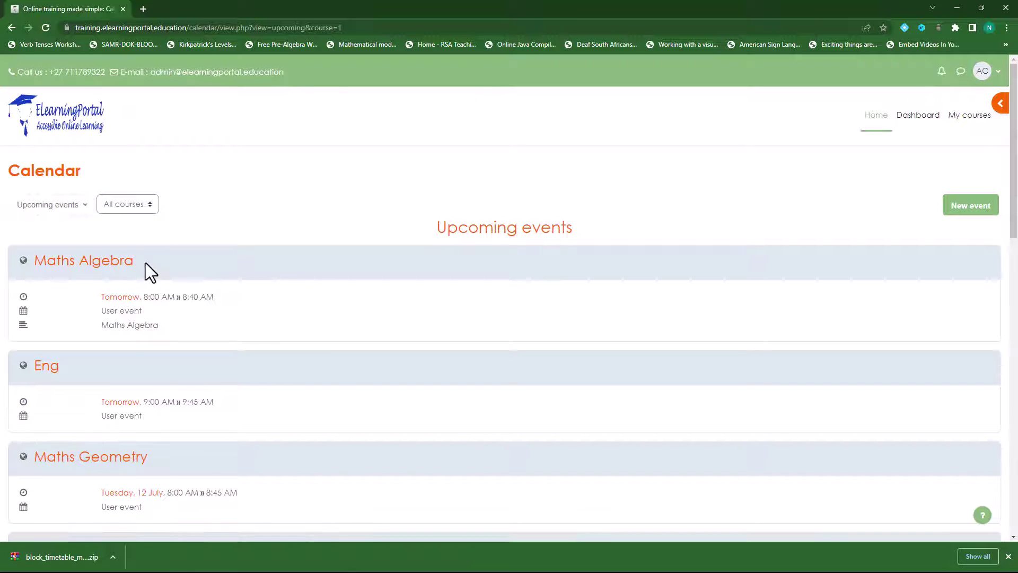
{"action": "scroll", "coordinate": [133, 390], "scroll_direction": "down", "scroll_amount": 3}
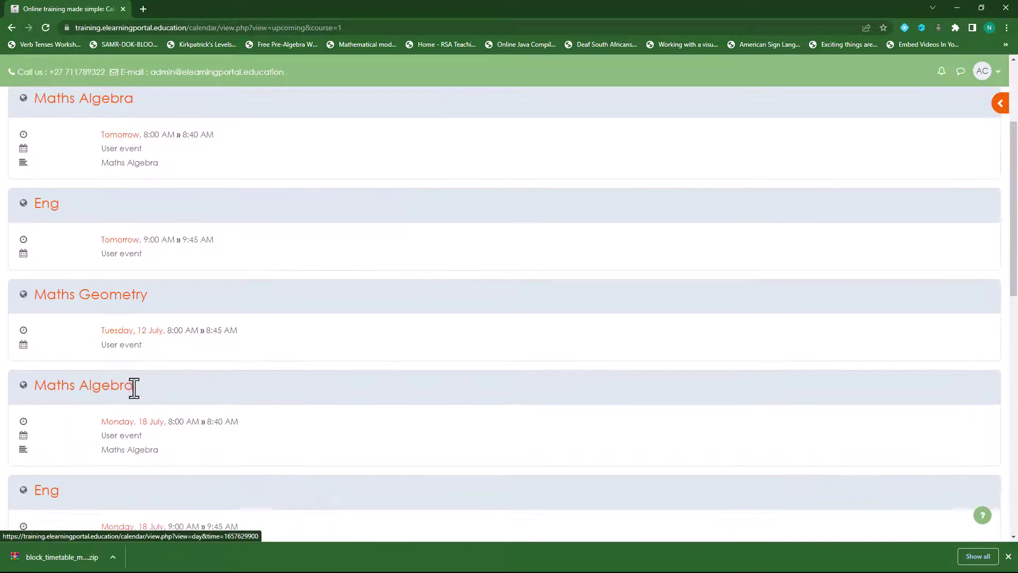
{"action": "scroll", "coordinate": [134, 387], "scroll_direction": "down", "scroll_amount": 7}
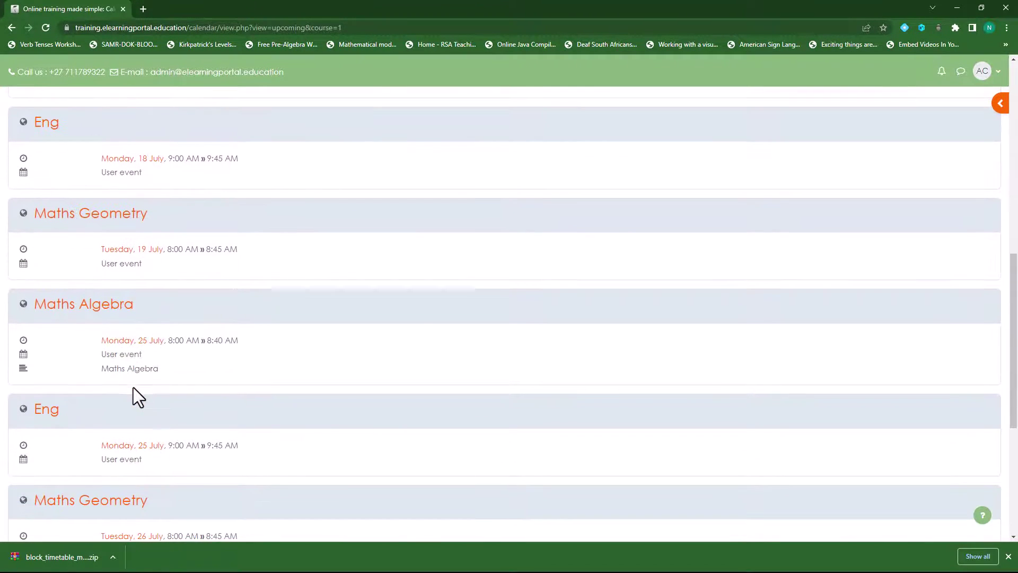
{"action": "scroll", "coordinate": [133, 387], "scroll_direction": "up", "scroll_amount": 10}
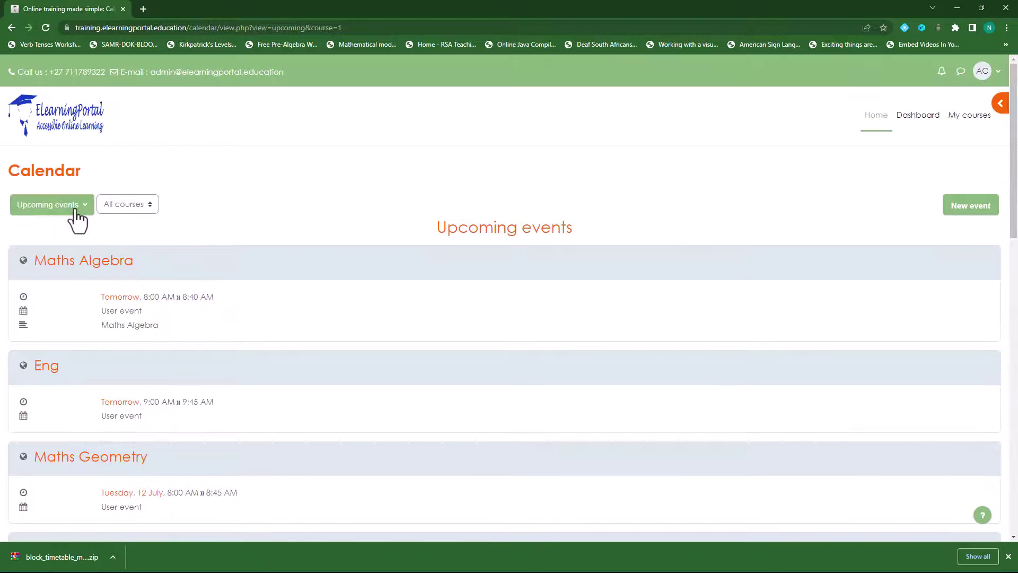
{"action": "left_click", "coordinate": [76, 210]}
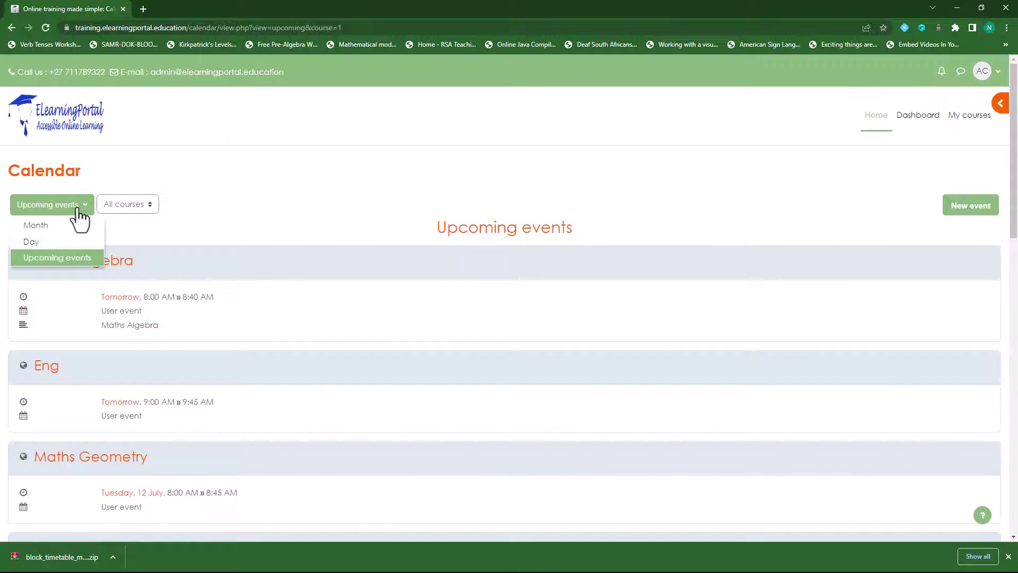
{"action": "left_click", "coordinate": [50, 227]}
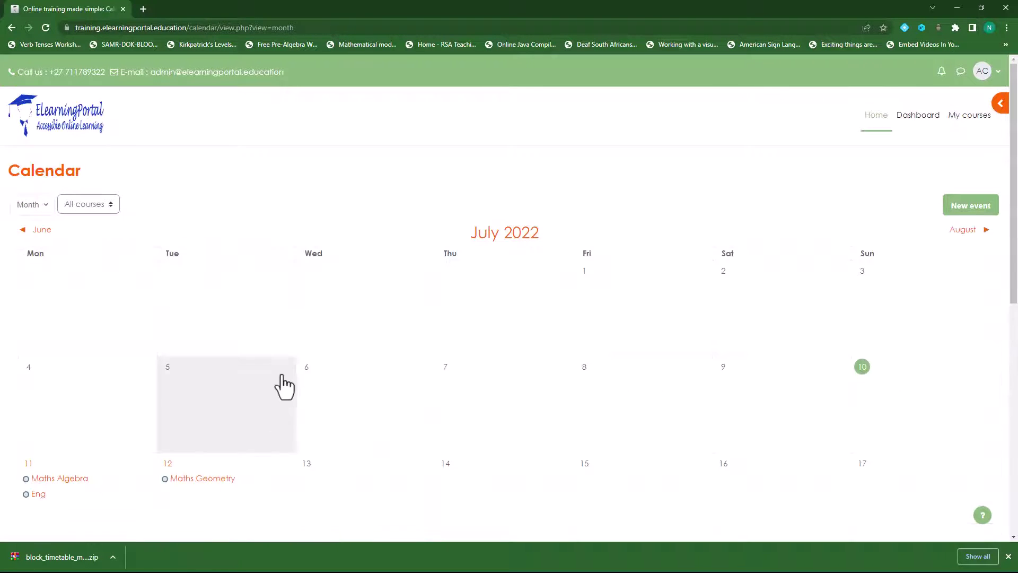
{"action": "scroll", "coordinate": [284, 386], "scroll_direction": "down", "scroll_amount": 5}
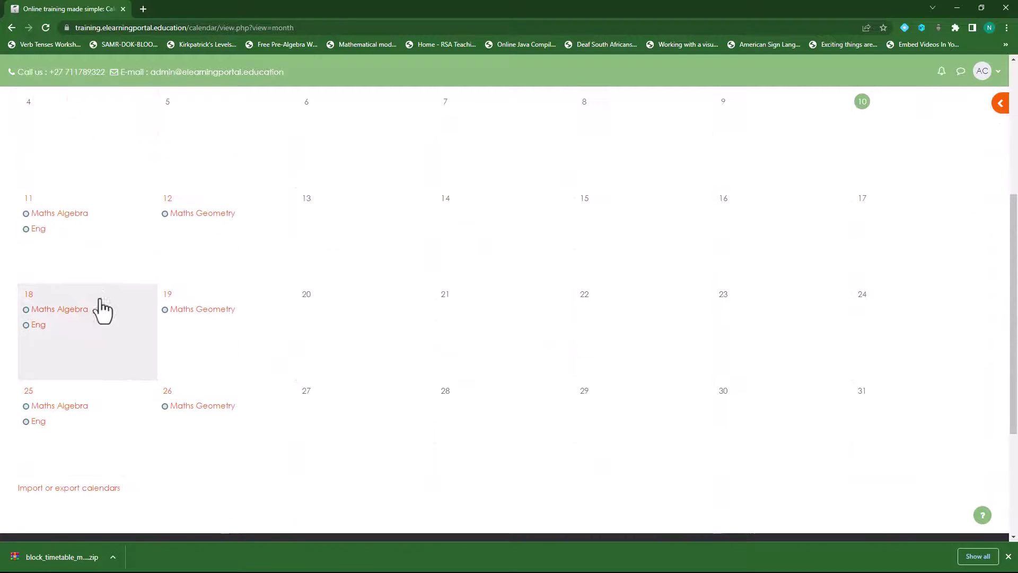
{"action": "scroll", "coordinate": [94, 278], "scroll_direction": "up", "scroll_amount": 4}
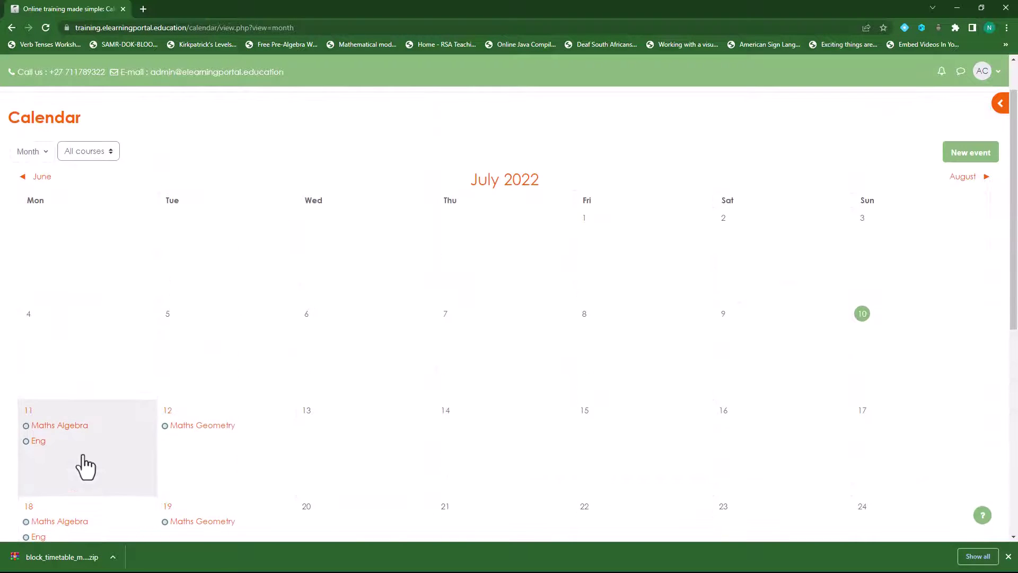
{"action": "scroll", "coordinate": [170, 439], "scroll_direction": "down", "scroll_amount": 2}
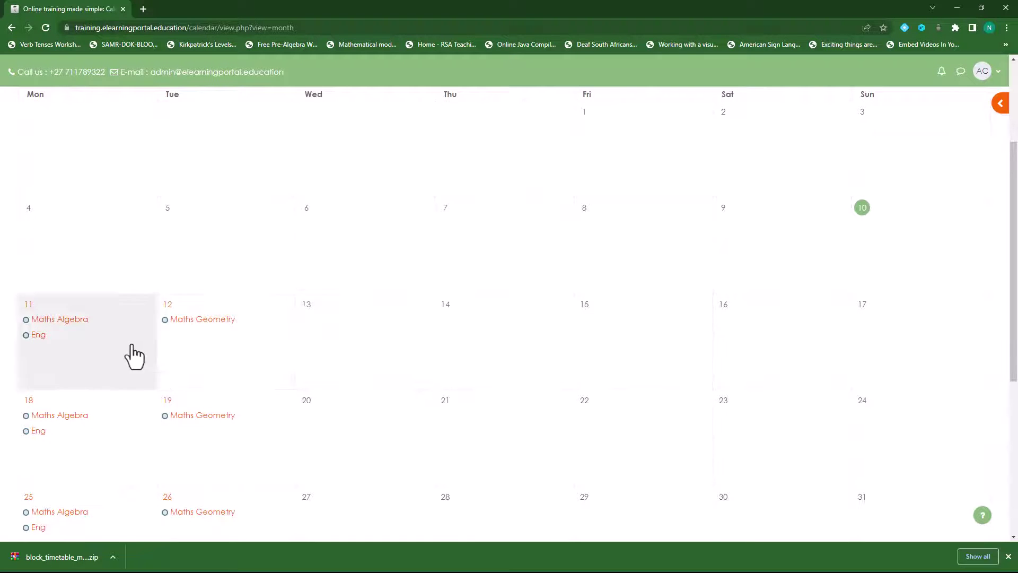
{"action": "scroll", "coordinate": [135, 357], "scroll_direction": "down", "scroll_amount": 4}
{"action": "scroll", "coordinate": [223, 371], "scroll_direction": "up", "scroll_amount": 2}
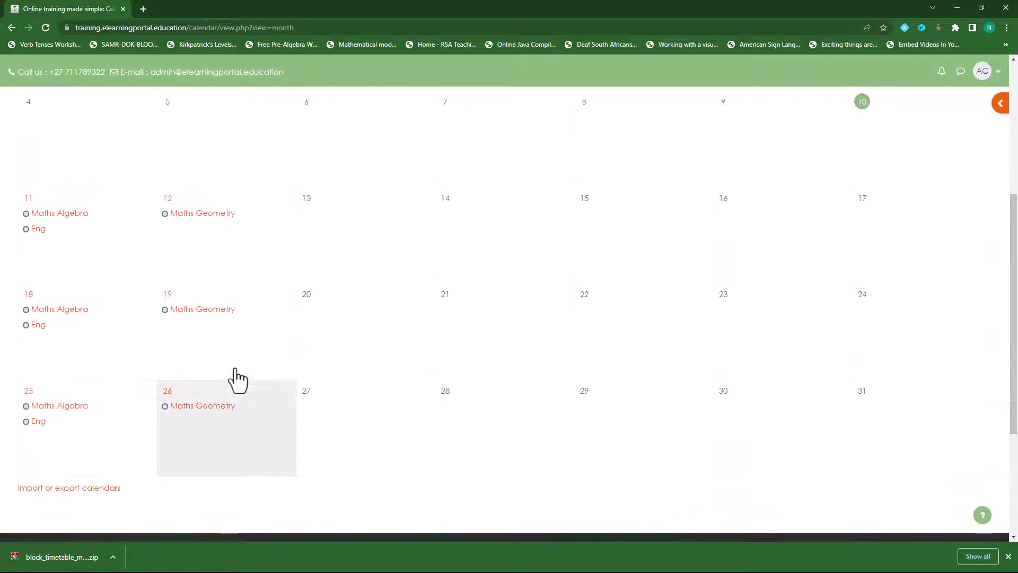
{"action": "scroll", "coordinate": [238, 380], "scroll_direction": "up", "scroll_amount": 1}
{"action": "left_click", "coordinate": [63, 269]}
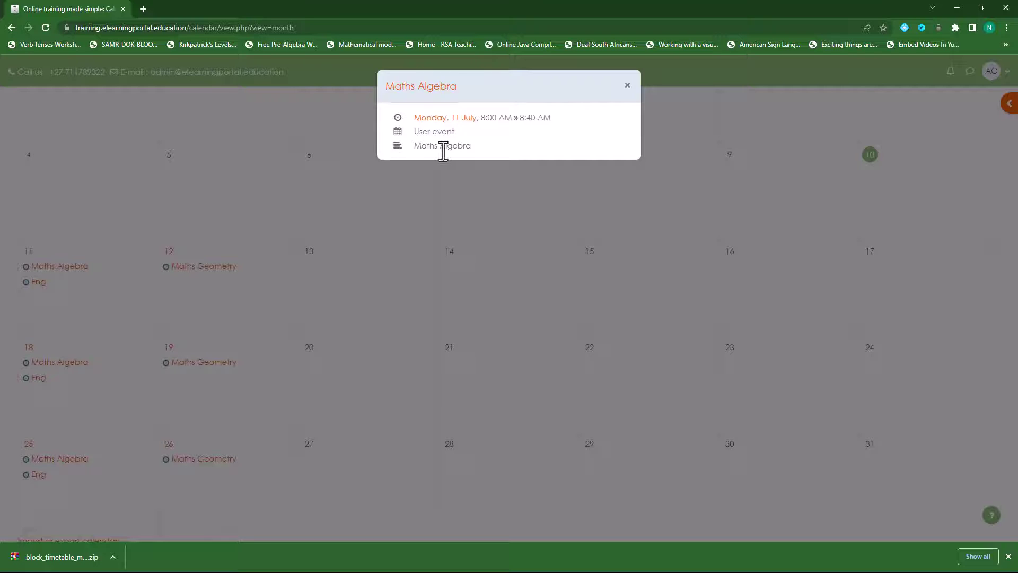
Step: View Monday 11 July's events, then open the calendar's export options
{"action": "left_click", "coordinate": [441, 119]}
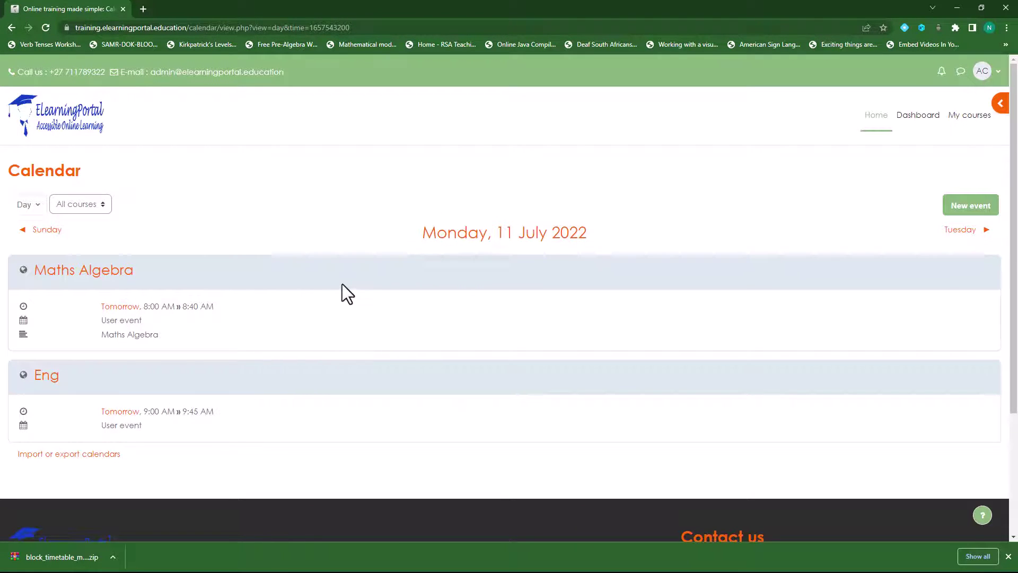
{"action": "left_click", "coordinate": [76, 456]}
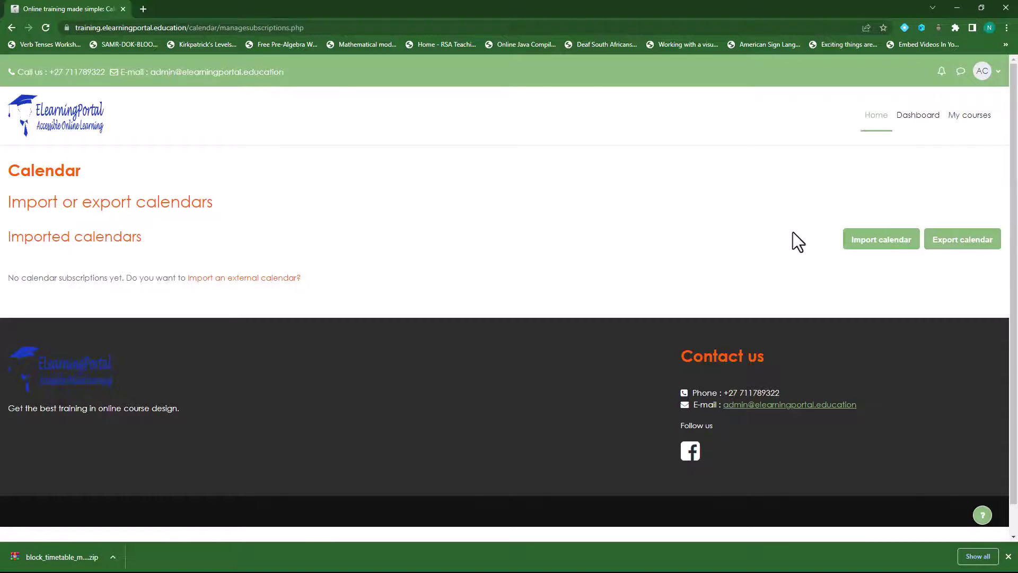
{"action": "left_click", "coordinate": [968, 244]}
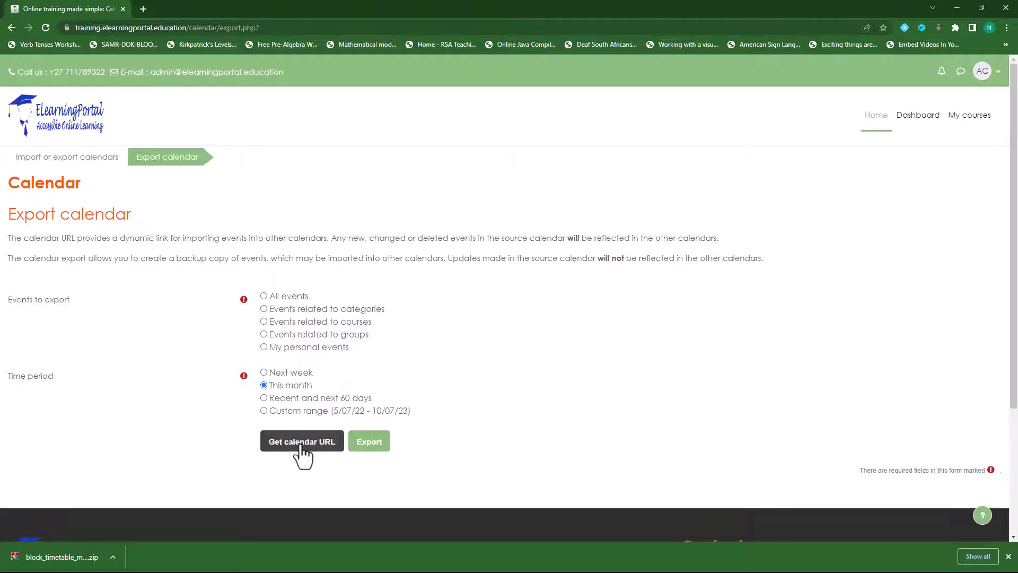
Step: Export all of this month's events as icalexport.ics, then return to the Dashboard
{"action": "left_click", "coordinate": [360, 444]}
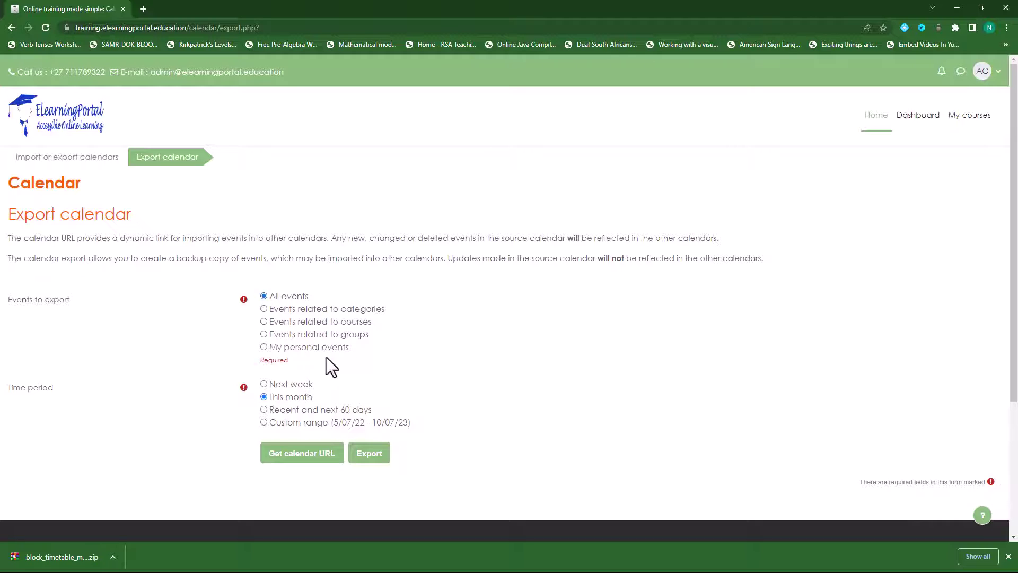
{"action": "left_click", "coordinate": [374, 455]}
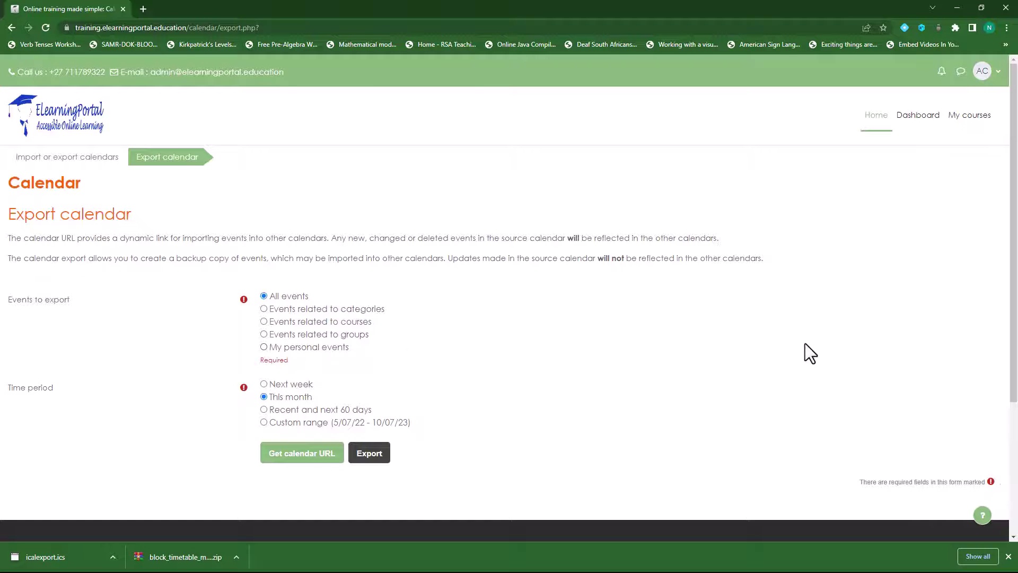
{"action": "left_click", "coordinate": [919, 117]}
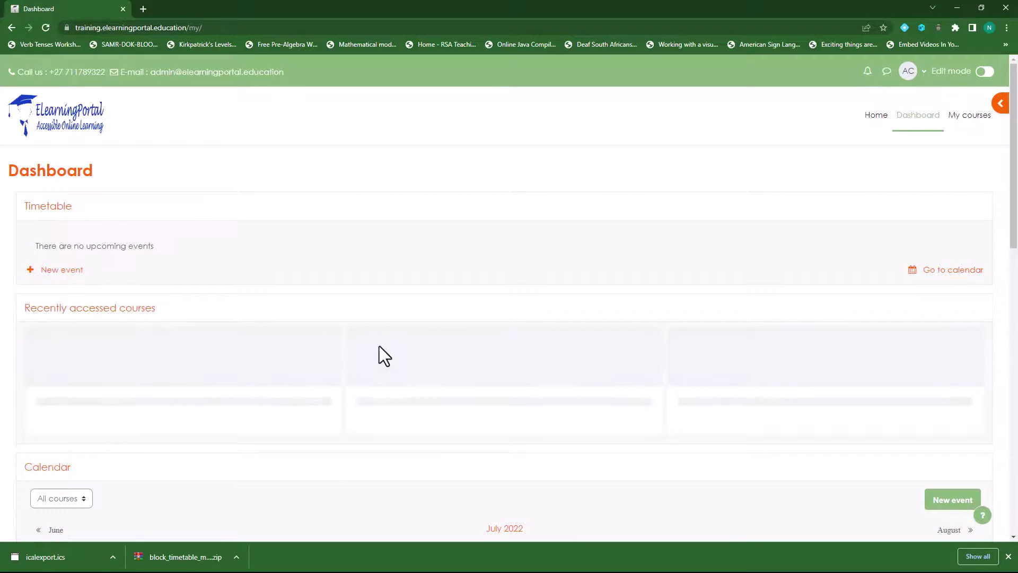
Step: Start a new User event titled 'Test Maths'
{"action": "left_click", "coordinate": [63, 270]}
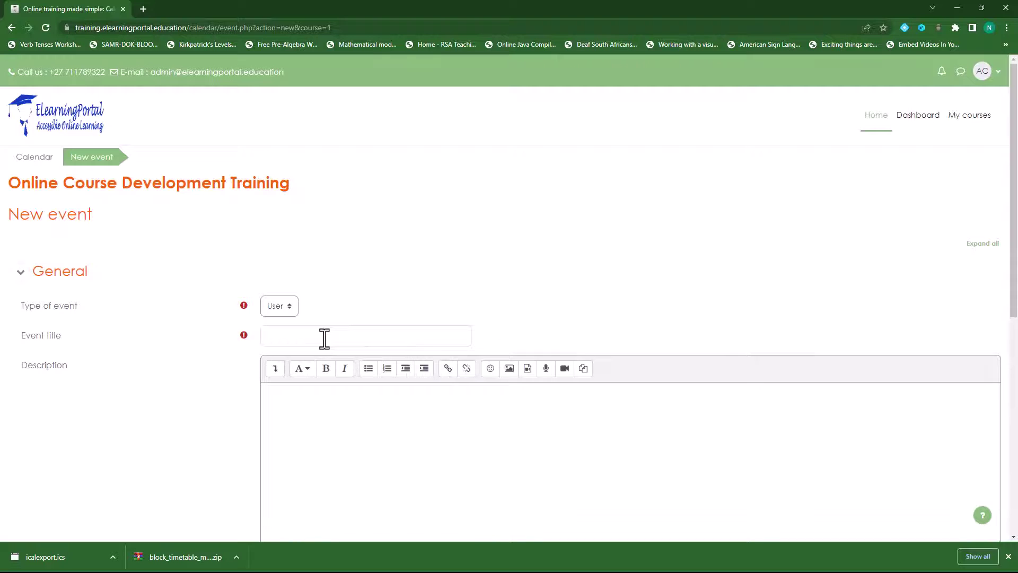
{"action": "left_click", "coordinate": [288, 308]}
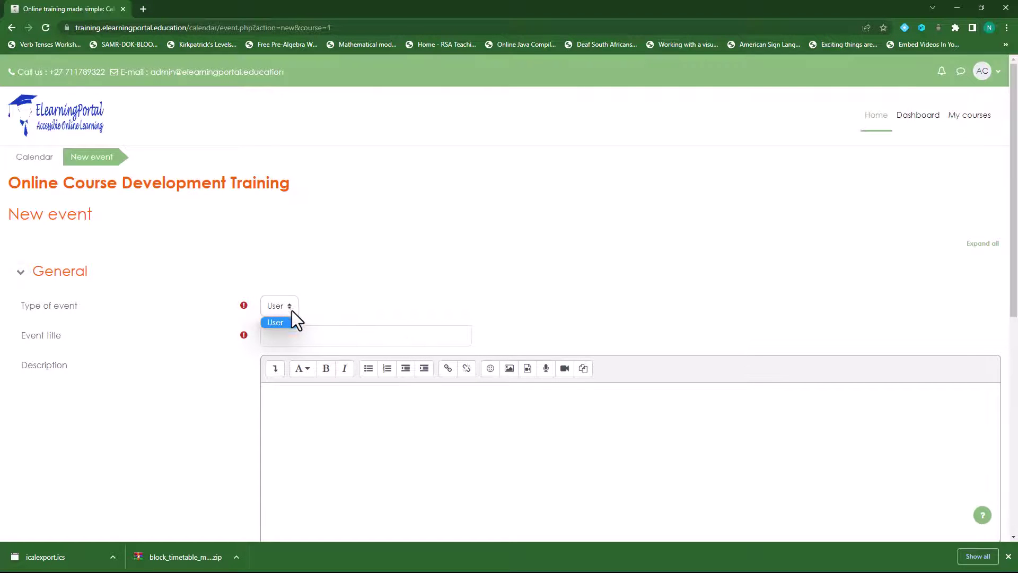
{"action": "left_click", "coordinate": [292, 311]}
{"action": "scroll", "coordinate": [341, 217], "scroll_direction": "down", "scroll_amount": 3}
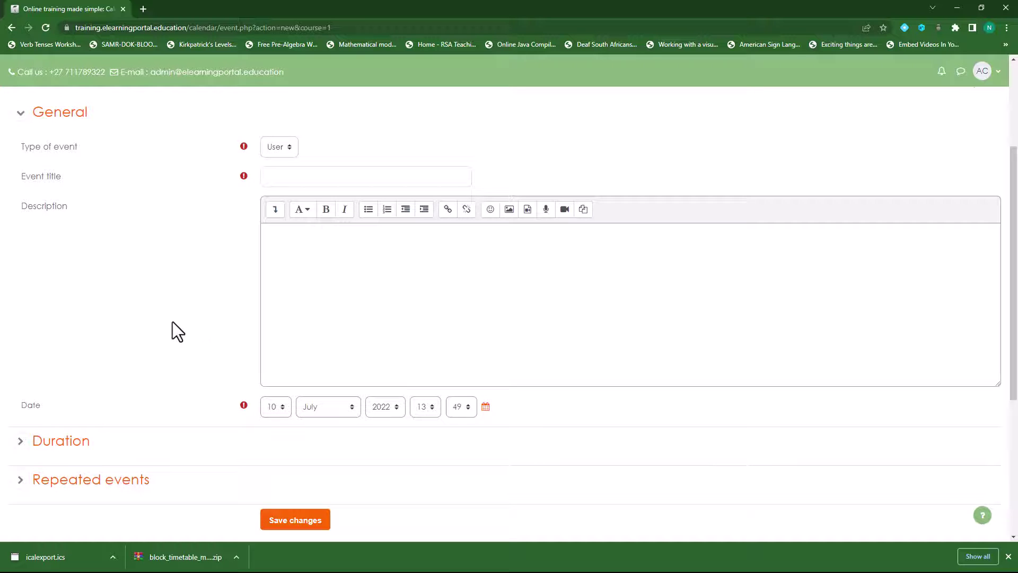
{"action": "scroll", "coordinate": [424, 268], "scroll_direction": "up", "scroll_amount": 3}
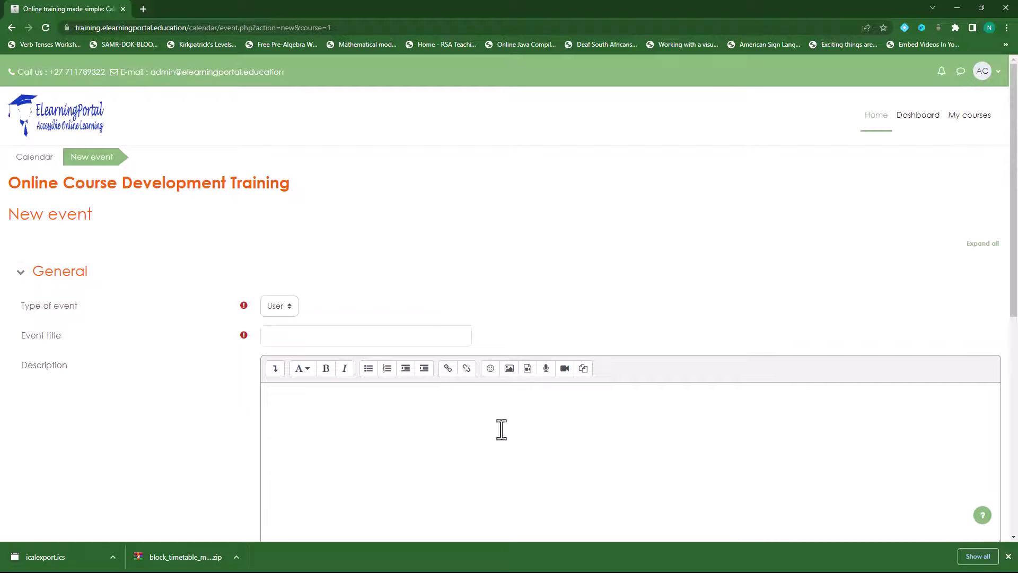
{"action": "left_click", "coordinate": [342, 337]}
{"action": "type", "text": "Test Maths"}
Step: Set the event's day to 12 July with a 35-minute duration, and save it
{"action": "scroll", "coordinate": [353, 333], "scroll_direction": "down", "scroll_amount": 3}
{"action": "scroll", "coordinate": [356, 332], "scroll_direction": "down", "scroll_amount": 2}
{"action": "left_click", "coordinate": [276, 300]}
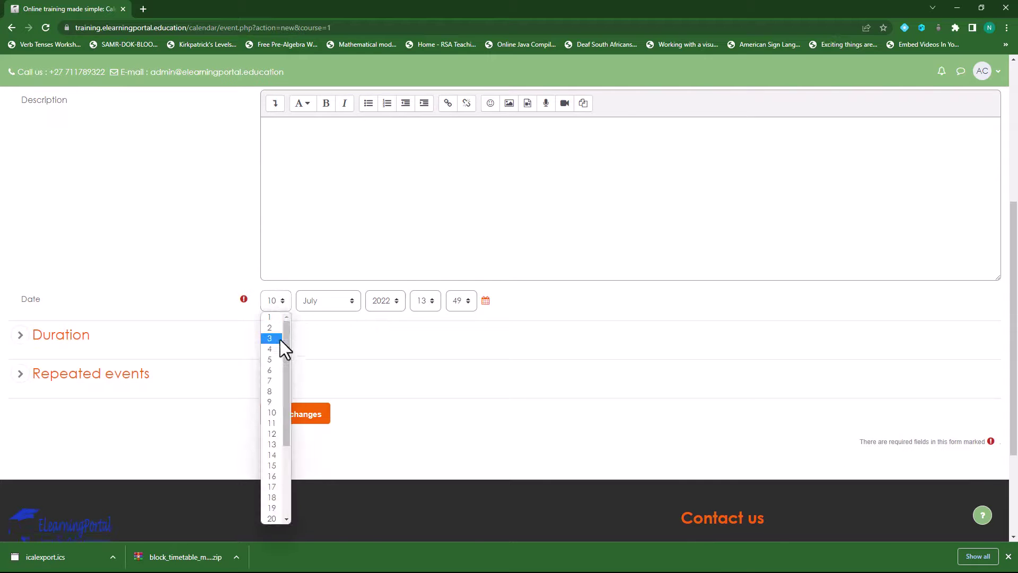
{"action": "left_click", "coordinate": [276, 434]}
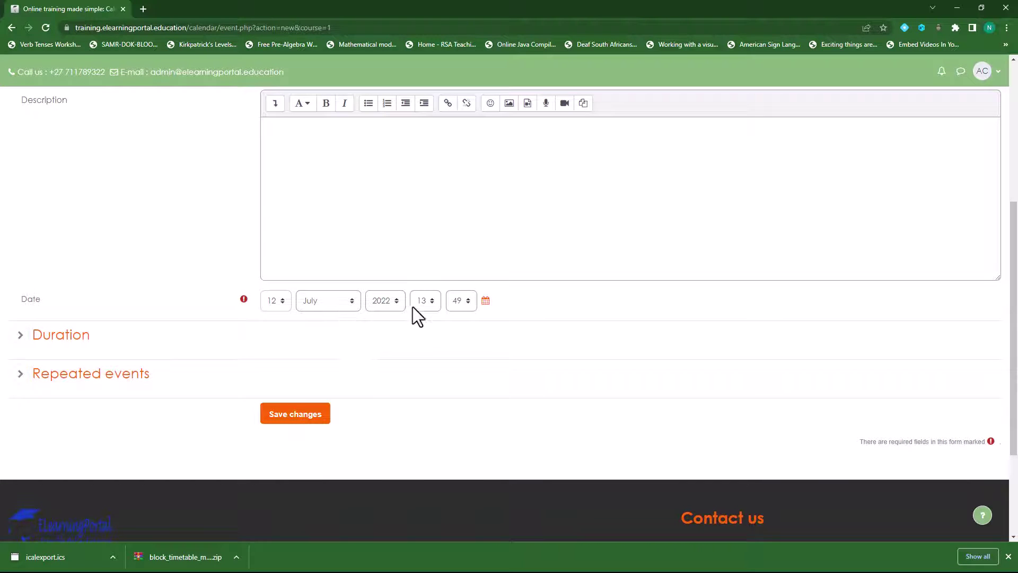
{"action": "left_click", "coordinate": [25, 337]}
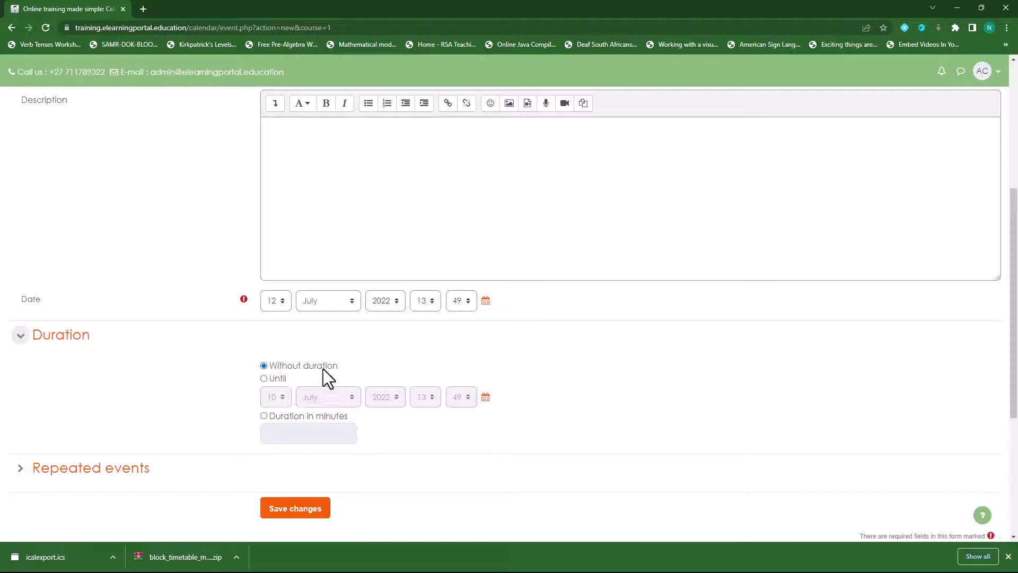
{"action": "left_click", "coordinate": [264, 416]}
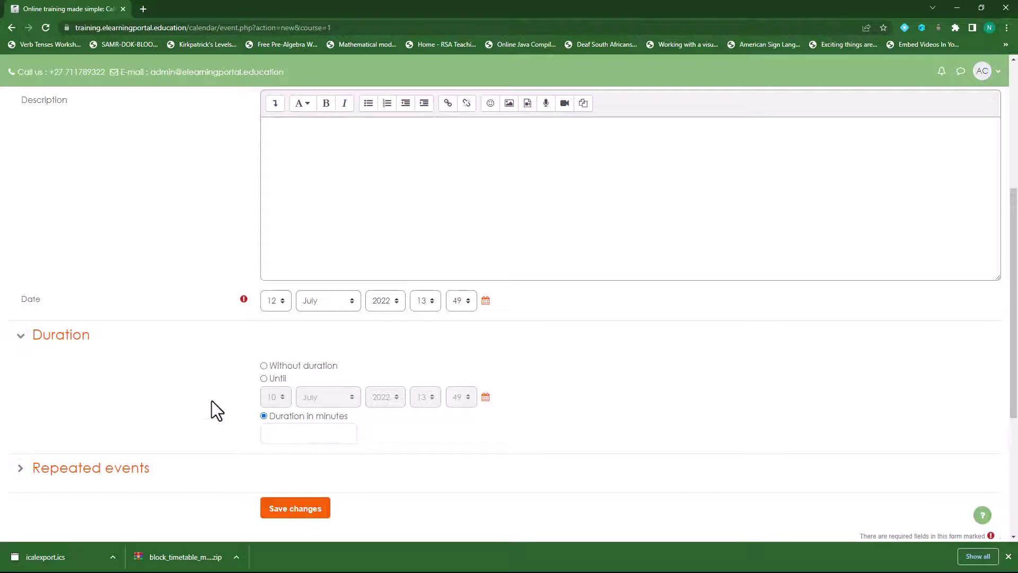
{"action": "left_click", "coordinate": [287, 435]}
{"action": "type", "text": "35"}
{"action": "left_click", "coordinate": [20, 474]}
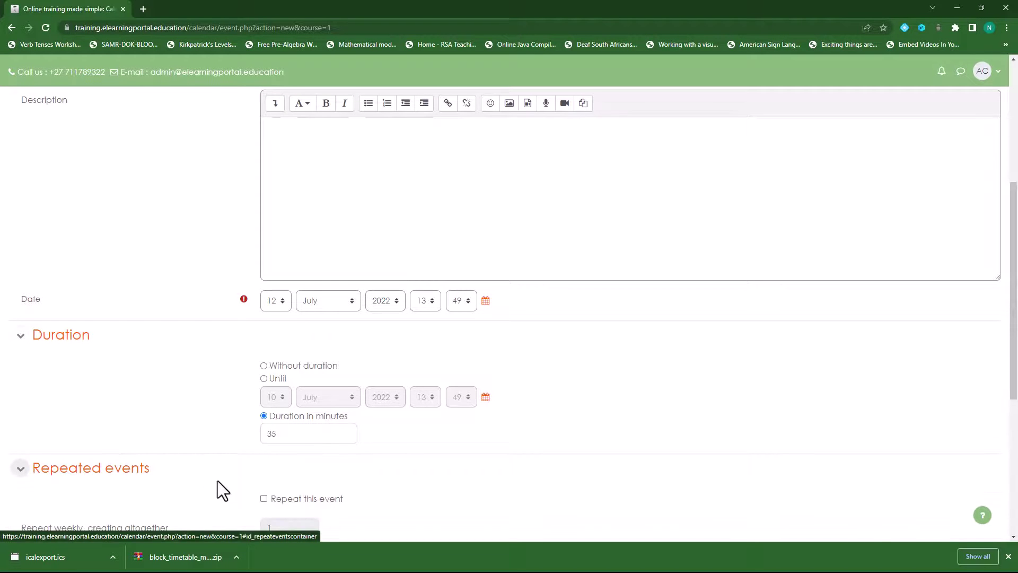
{"action": "scroll", "coordinate": [188, 395], "scroll_direction": "down", "scroll_amount": 3}
{"action": "left_click", "coordinate": [302, 410]}
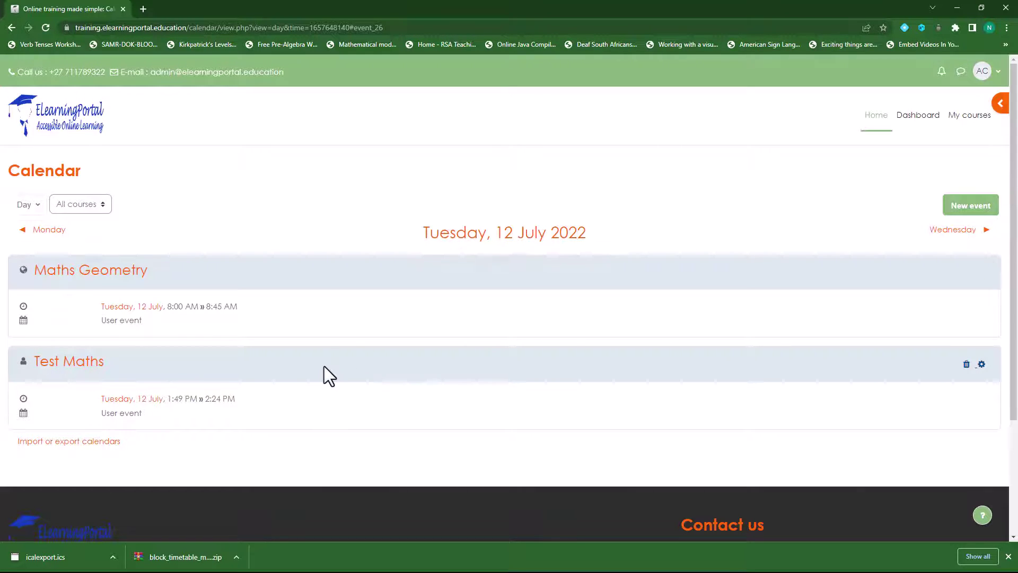
Step: Switch the calendar from Day to Upcoming events and scroll down to Test Maths
{"action": "left_click", "coordinate": [38, 206]}
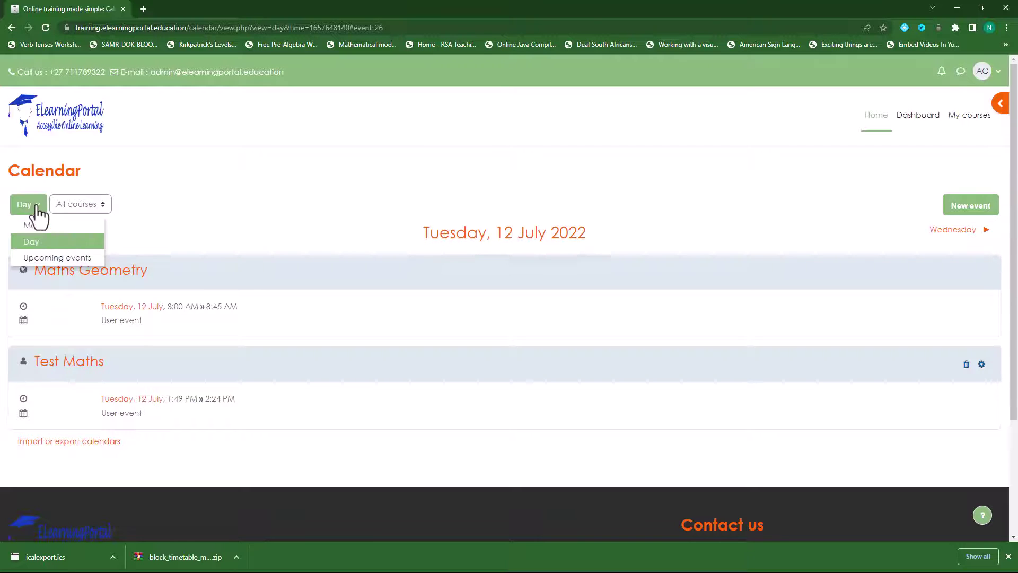
{"action": "left_click", "coordinate": [53, 256]}
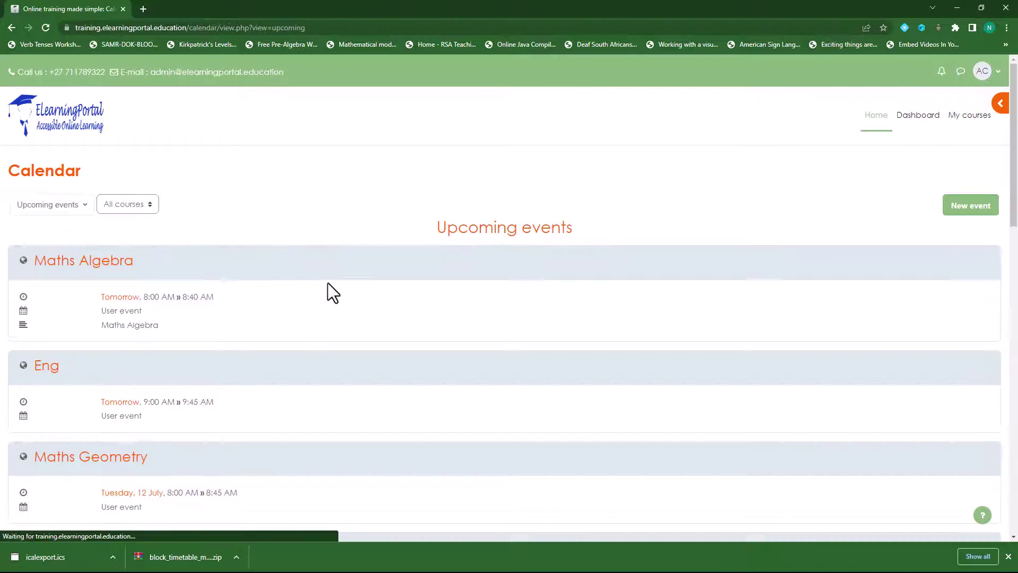
{"action": "scroll", "coordinate": [171, 470], "scroll_direction": "down", "scroll_amount": 1}
{"action": "scroll", "coordinate": [171, 469], "scroll_direction": "down", "scroll_amount": 5}
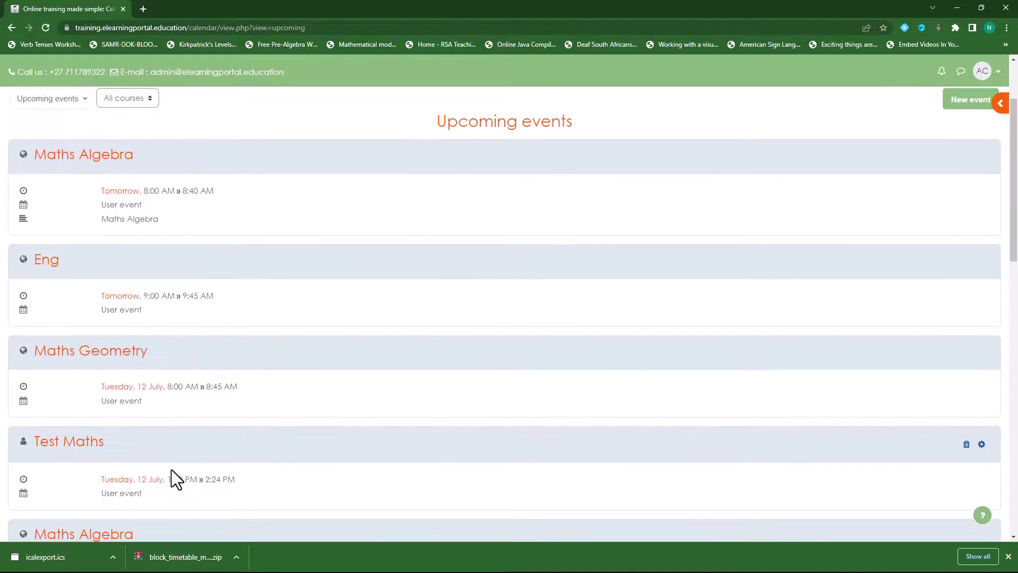
{"action": "scroll", "coordinate": [167, 353], "scroll_direction": "down", "scroll_amount": 1}
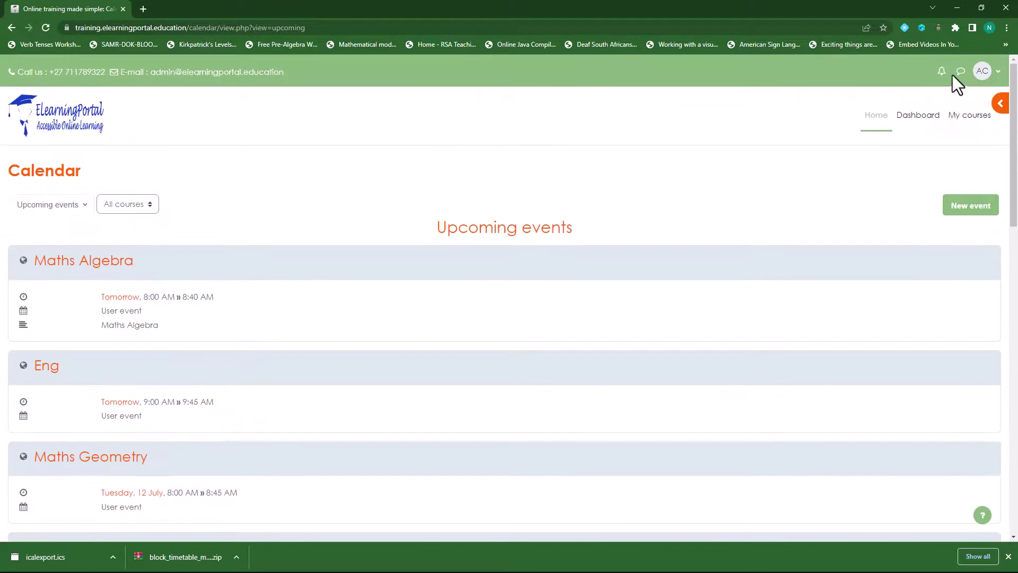
Step: Log out and sign back in with another user's saved credentials
{"action": "left_click", "coordinate": [994, 75]}
{"action": "left_click", "coordinate": [910, 255]}
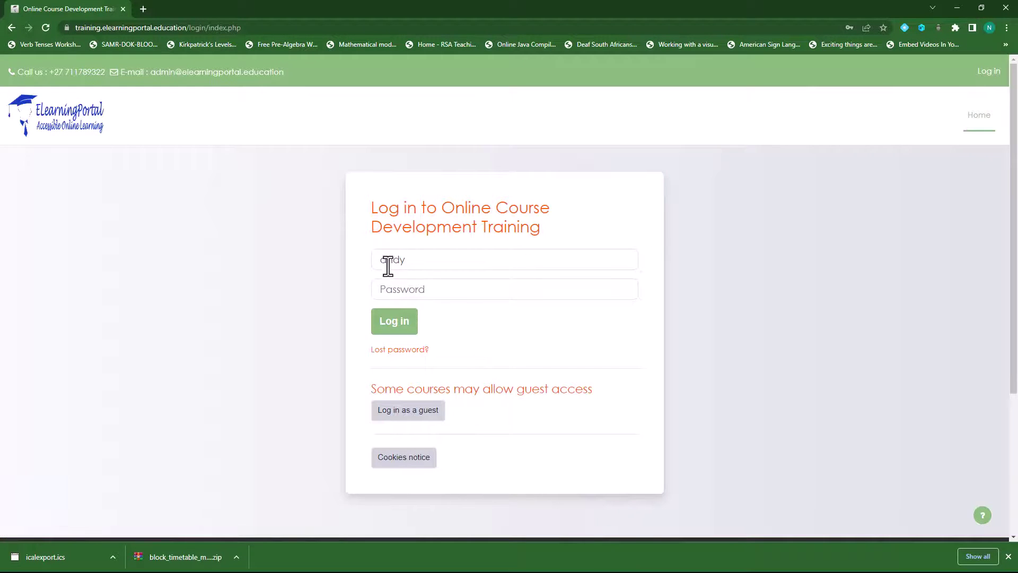
{"action": "left_click", "coordinate": [426, 260]}
{"action": "left_click", "coordinate": [444, 292]}
{"action": "left_click", "coordinate": [394, 321]}
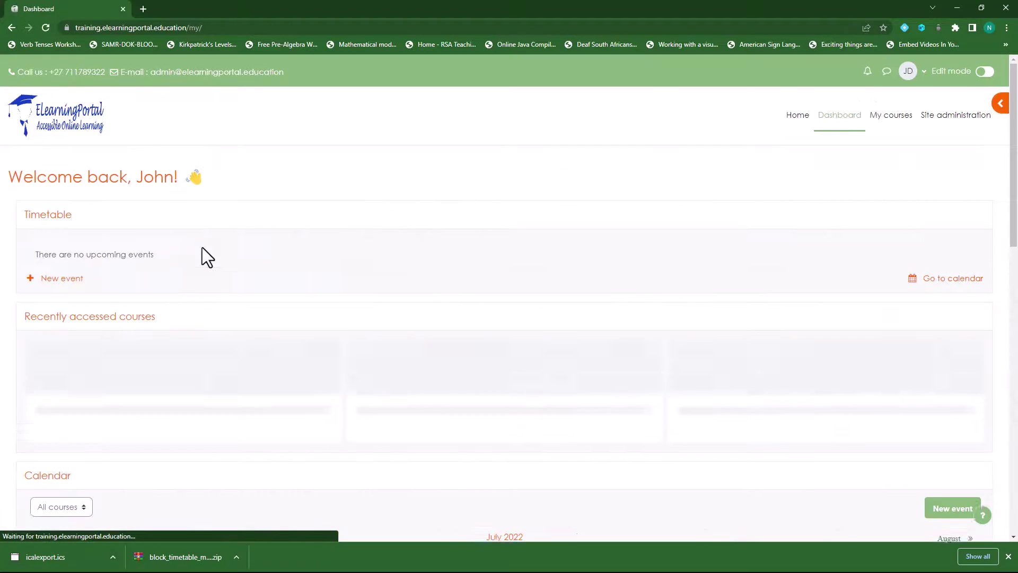
Step: Open the calendar from the Timetable block and scroll through the weekly Maths Algebra, Eng and Maths Geometry events
{"action": "left_click", "coordinate": [933, 279]}
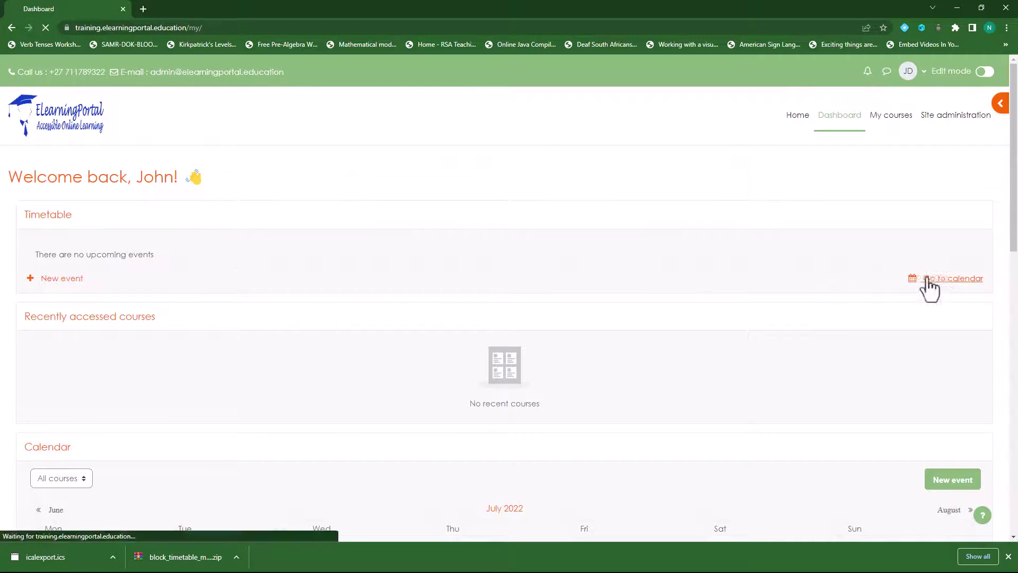
{"action": "scroll", "coordinate": [270, 332], "scroll_direction": "down", "scroll_amount": 2}
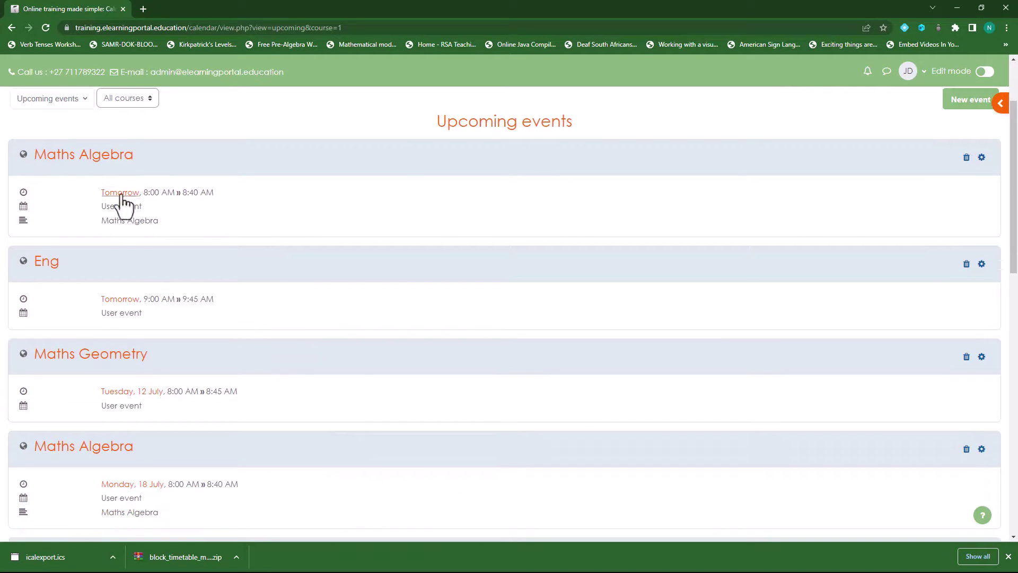
{"action": "scroll", "coordinate": [88, 286], "scroll_direction": "down", "scroll_amount": 1}
{"action": "scroll", "coordinate": [84, 302], "scroll_direction": "down", "scroll_amount": 8}
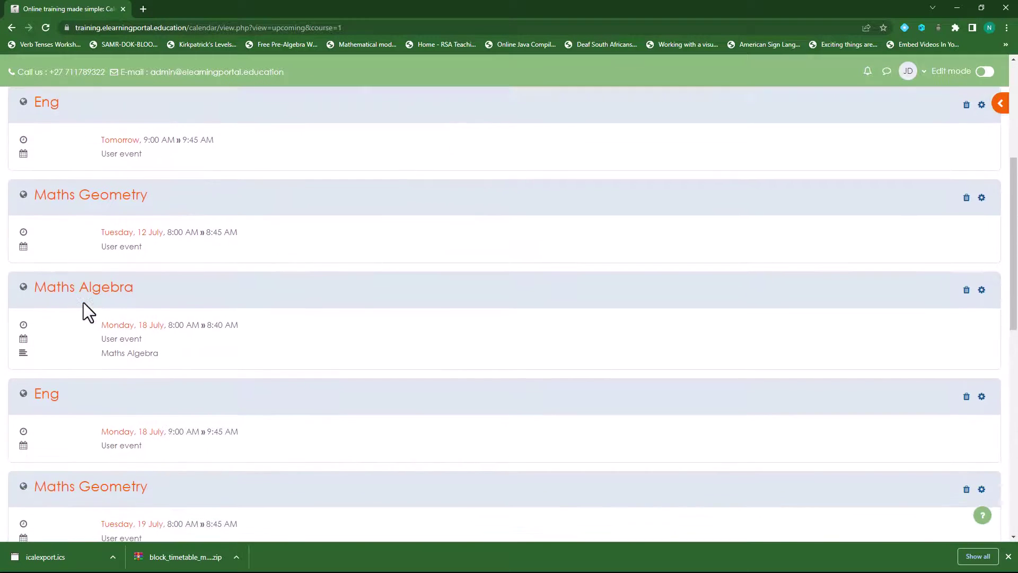
{"action": "scroll", "coordinate": [85, 302], "scroll_direction": "down", "scroll_amount": 4}
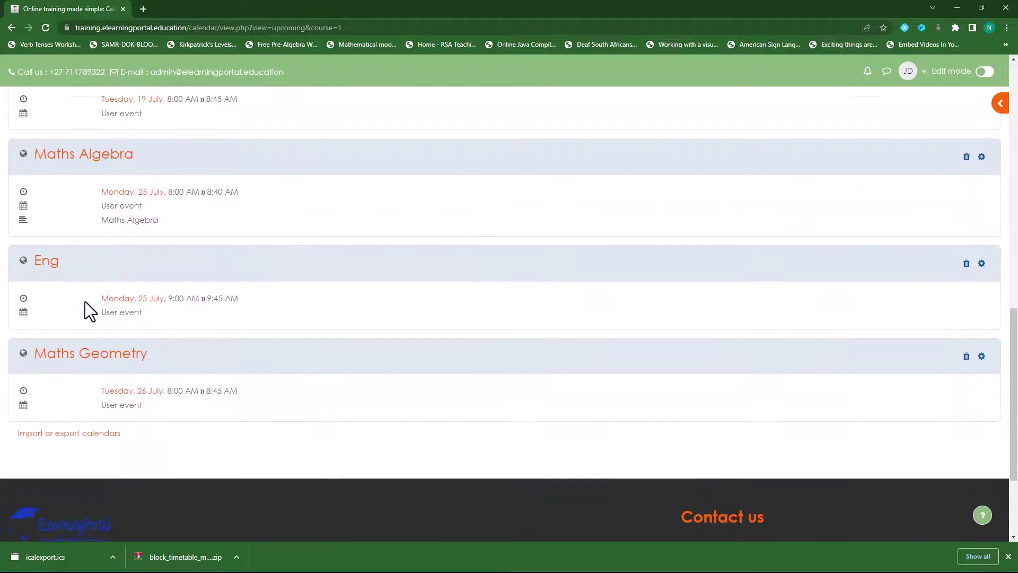
{"action": "scroll", "coordinate": [228, 352], "scroll_direction": "up", "scroll_amount": 5}
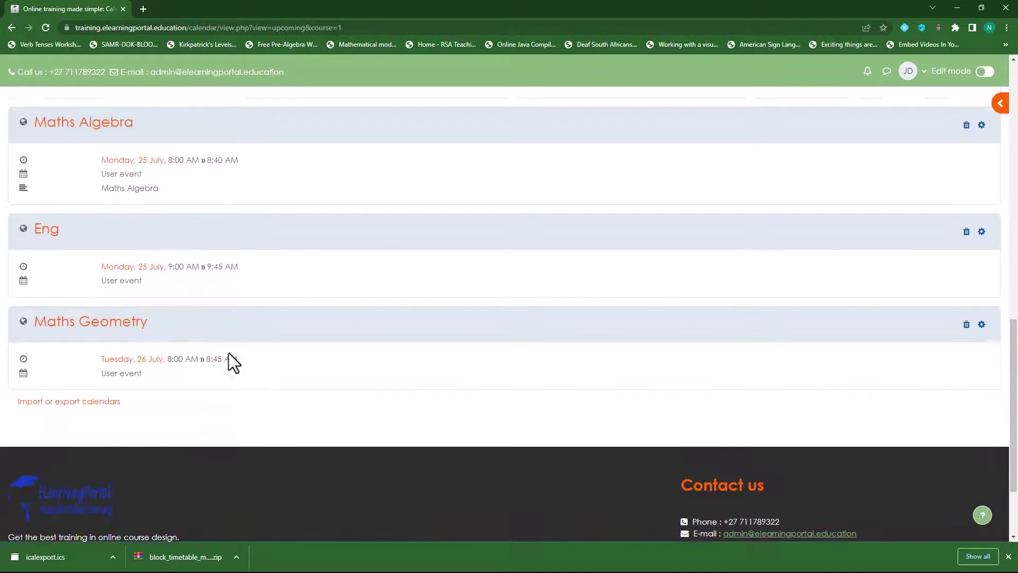
{"action": "scroll", "coordinate": [237, 409], "scroll_direction": "up", "scroll_amount": 3}
{"action": "scroll", "coordinate": [237, 408], "scroll_direction": "up", "scroll_amount": 1}
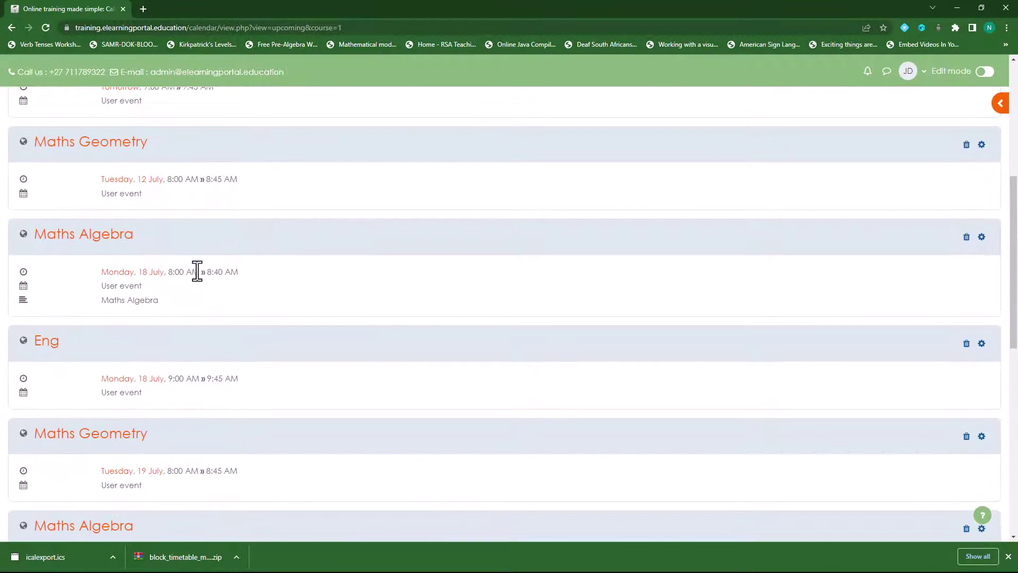
{"action": "scroll", "coordinate": [193, 345], "scroll_direction": "up", "scroll_amount": 2}
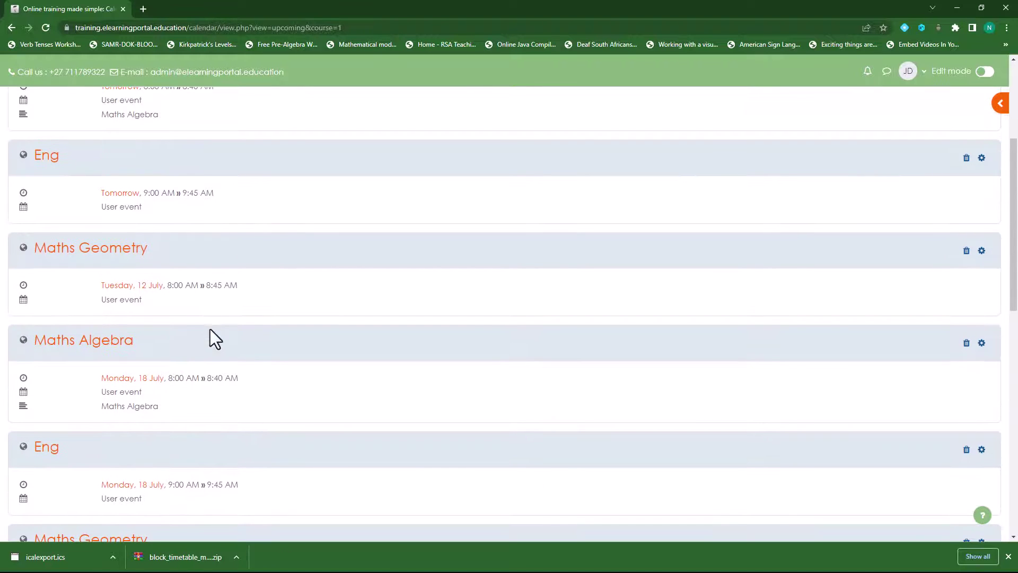
{"action": "scroll", "coordinate": [215, 360], "scroll_direction": "down", "scroll_amount": 10}
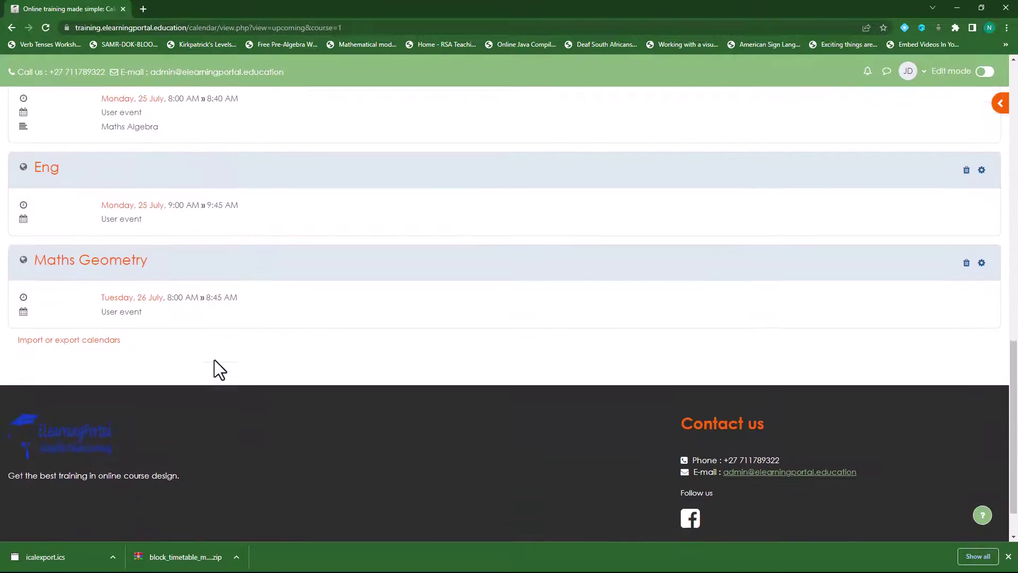
{"action": "scroll", "coordinate": [214, 360], "scroll_direction": "up", "scroll_amount": 20}
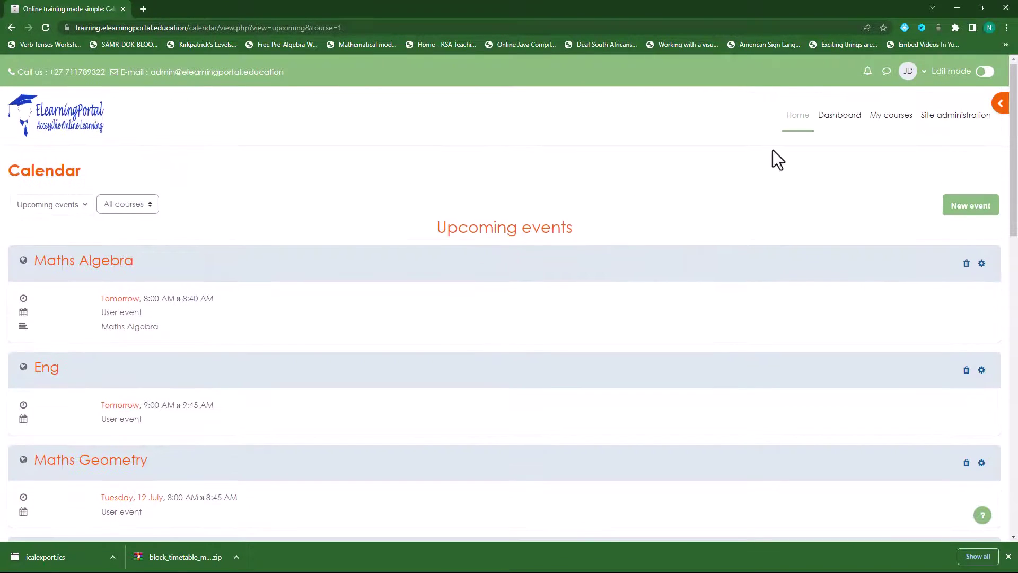
{"action": "scroll", "coordinate": [244, 364], "scroll_direction": "down", "scroll_amount": 4}
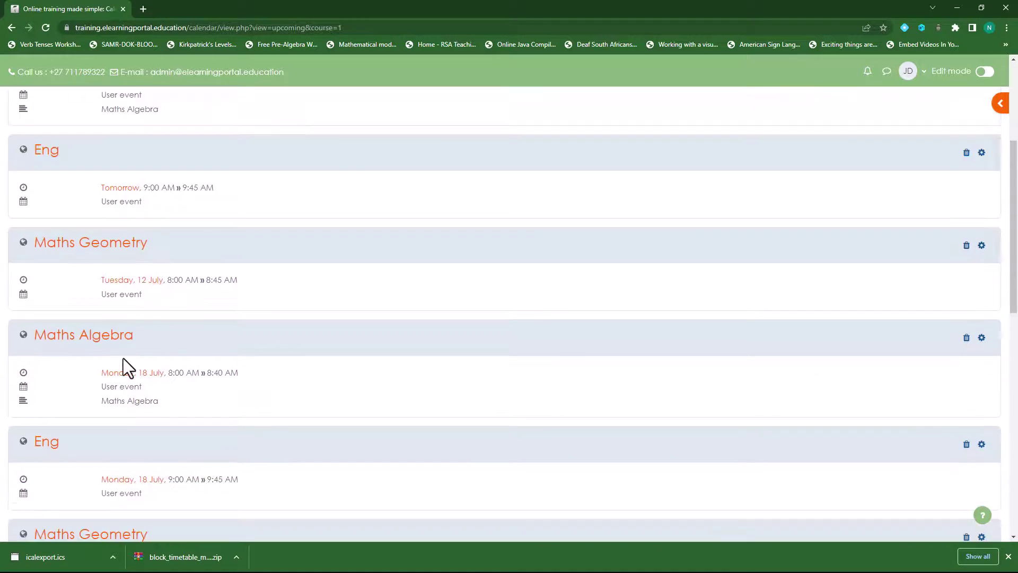
{"action": "scroll", "coordinate": [123, 359], "scroll_direction": "down", "scroll_amount": 9}
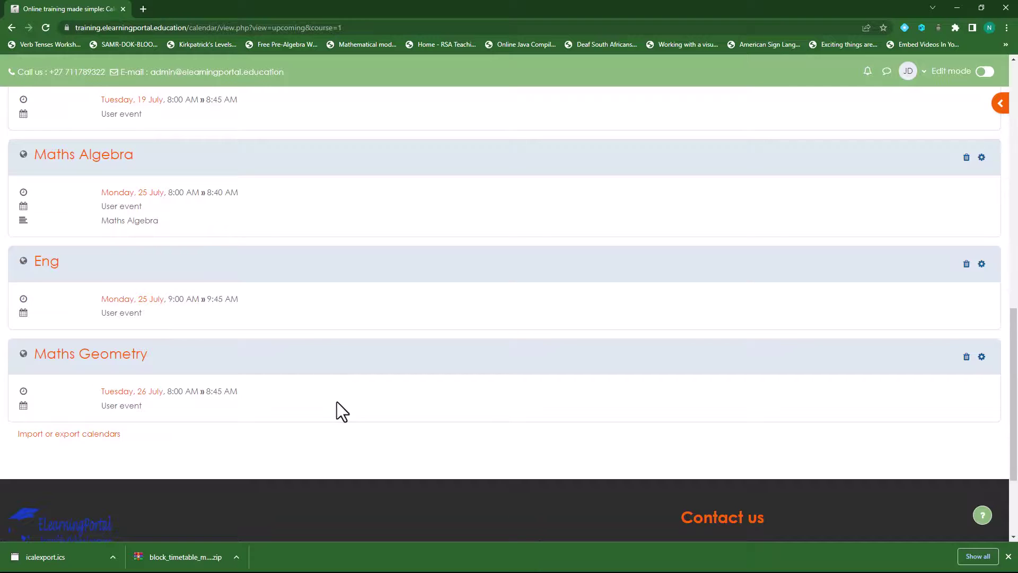
{"action": "scroll", "coordinate": [336, 402], "scroll_direction": "up", "scroll_amount": 20}
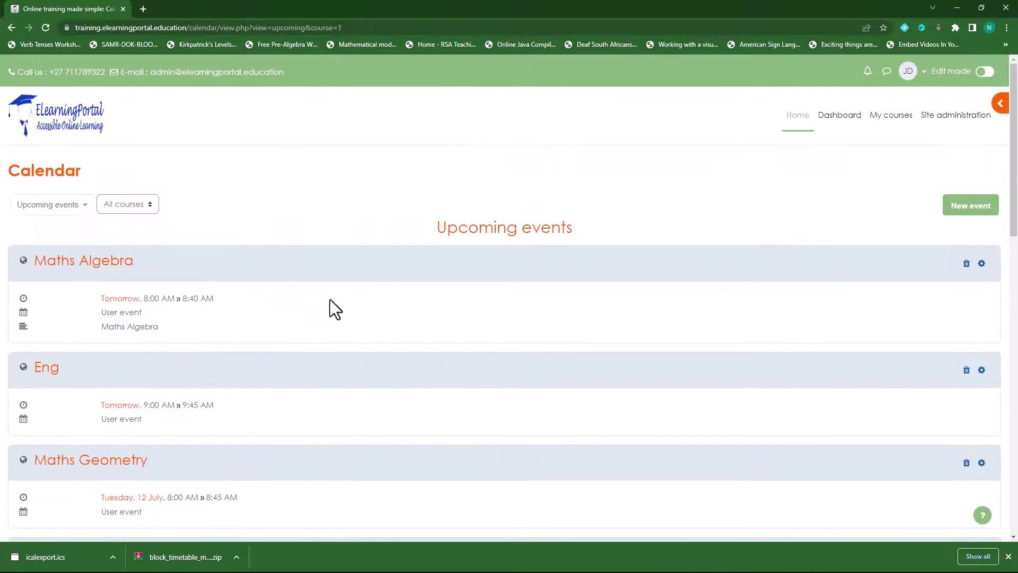
Step: Check the All courses filter and calendar view options, leaving both unchanged
{"action": "left_click", "coordinate": [146, 207]}
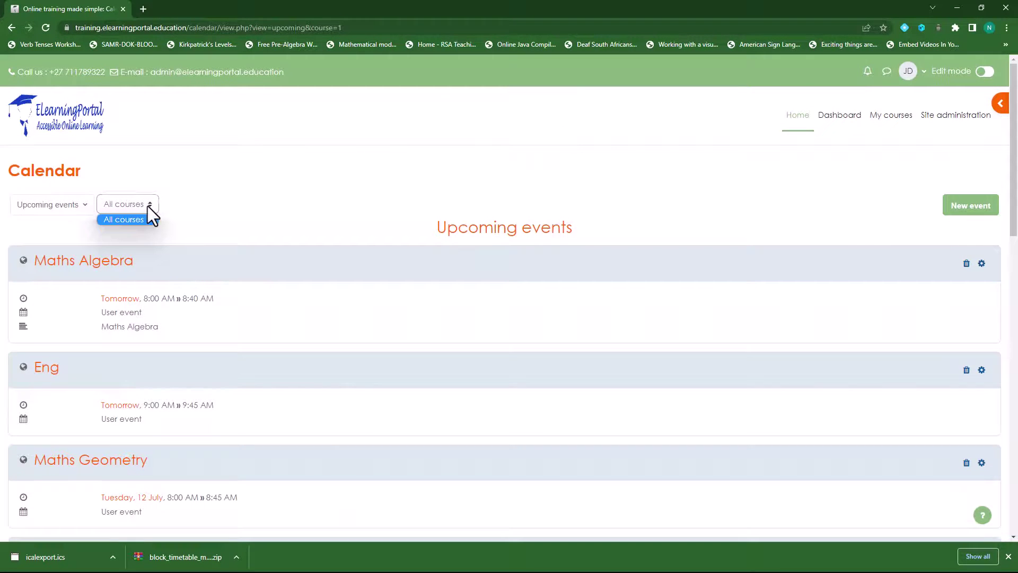
{"action": "left_click", "coordinate": [118, 217]}
{"action": "left_click", "coordinate": [72, 211]}
{"action": "left_click", "coordinate": [271, 239]}
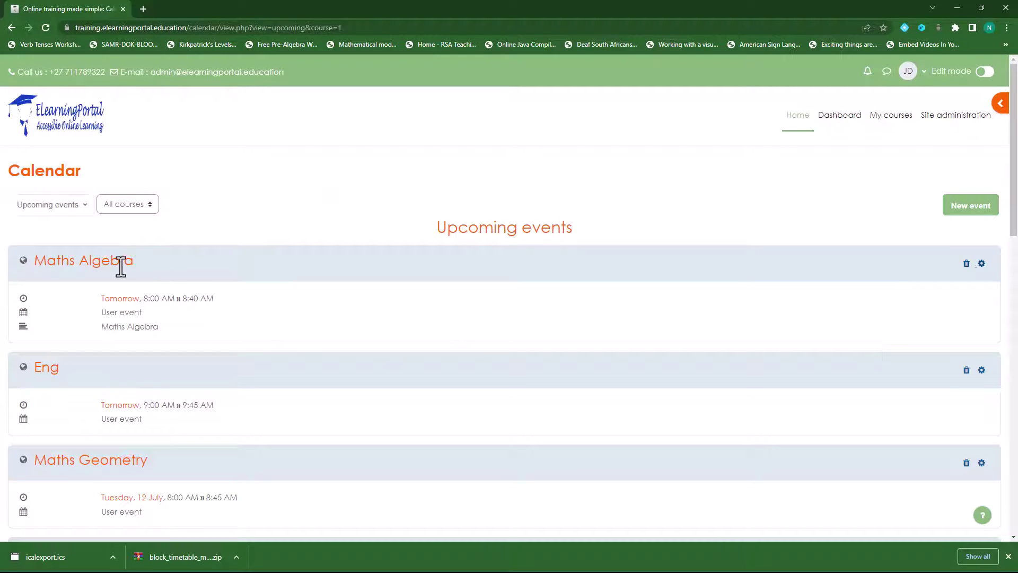
Step: Delete tomorrow's Maths Algebra event with 'Delete this event', keeping the rest of the series
{"action": "left_click", "coordinate": [967, 263]}
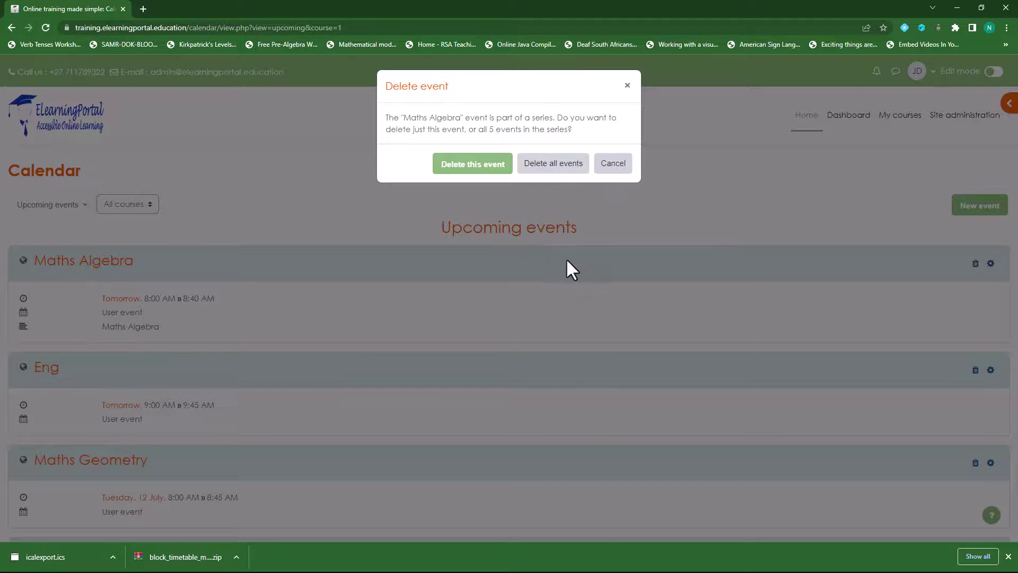
{"action": "left_click", "coordinate": [475, 165]}
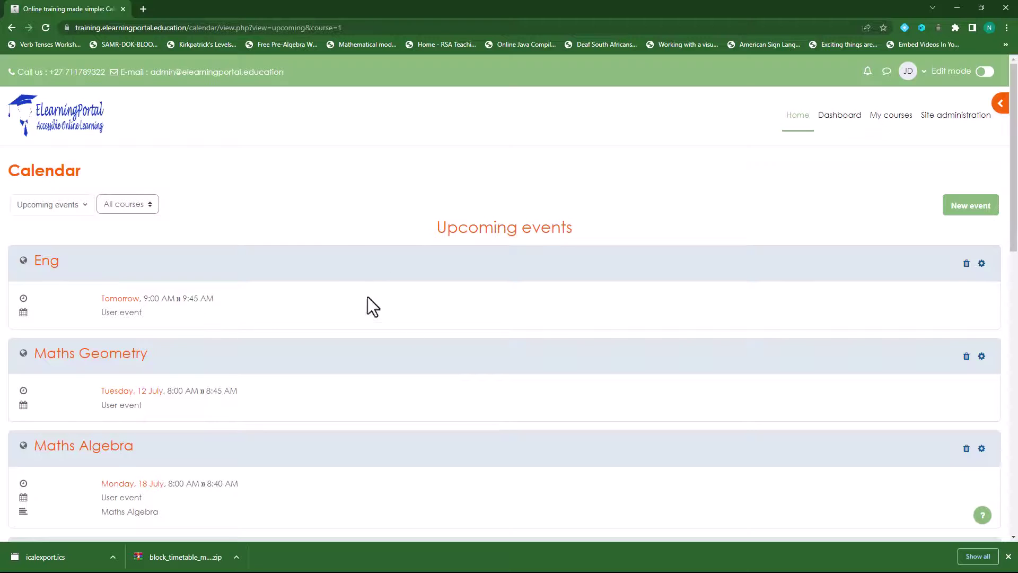
Step: Change the Eng event's type to Site, keeping its 9:45 end time, and save it
{"action": "scroll", "coordinate": [481, 393], "scroll_direction": "down", "scroll_amount": 1}
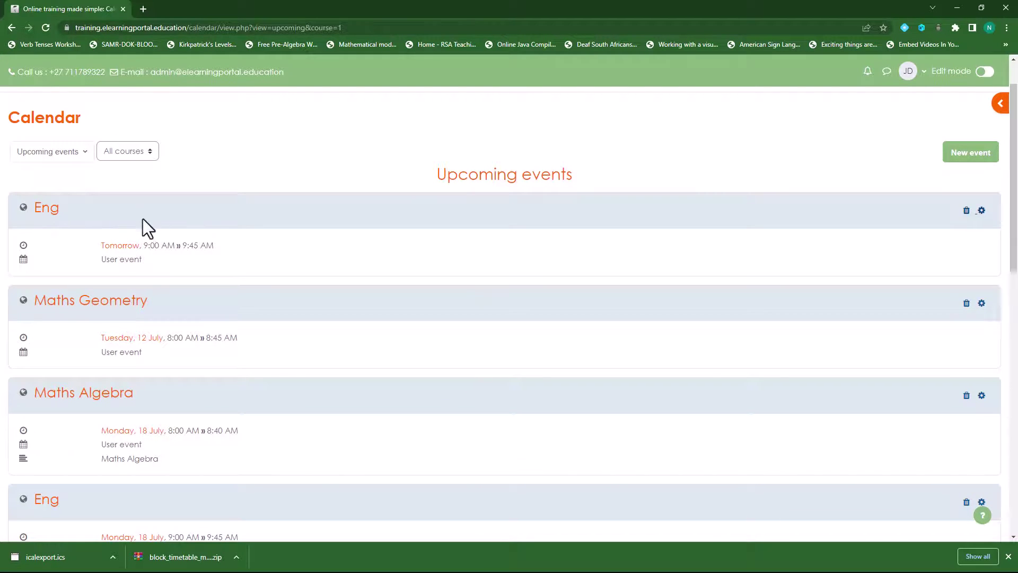
{"action": "left_click", "coordinate": [981, 210]}
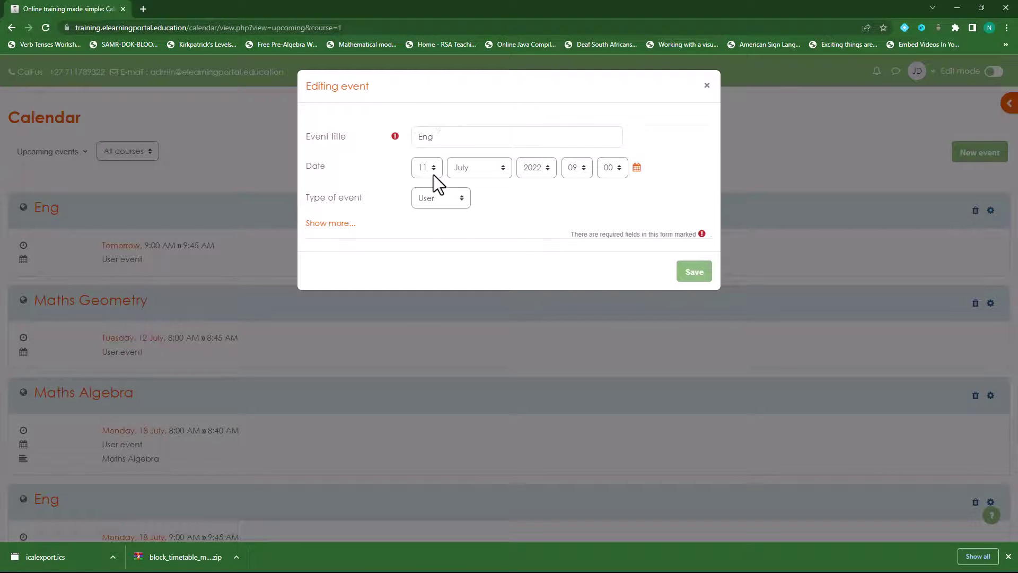
{"action": "left_click", "coordinate": [447, 198]}
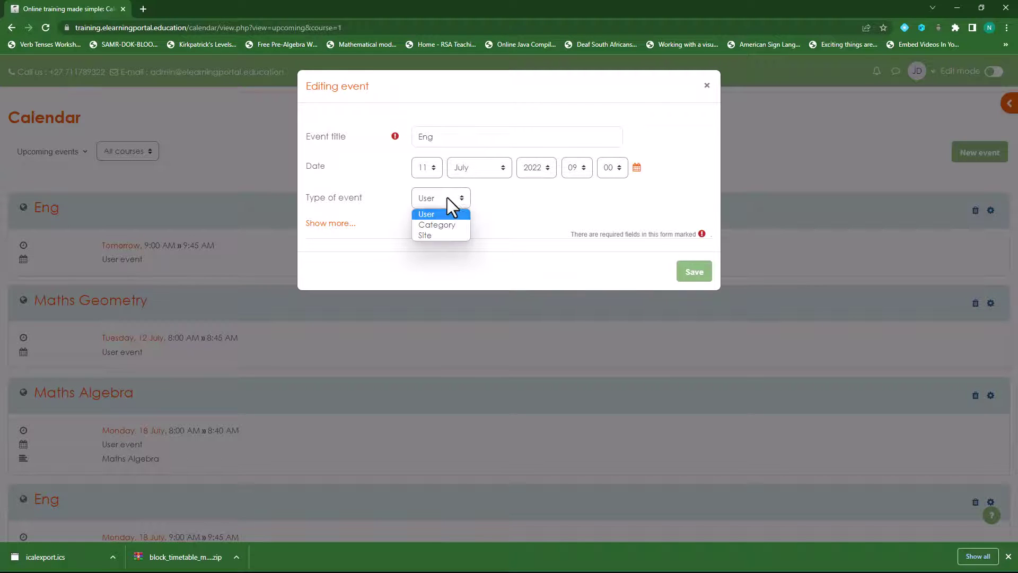
{"action": "left_click", "coordinate": [445, 235]}
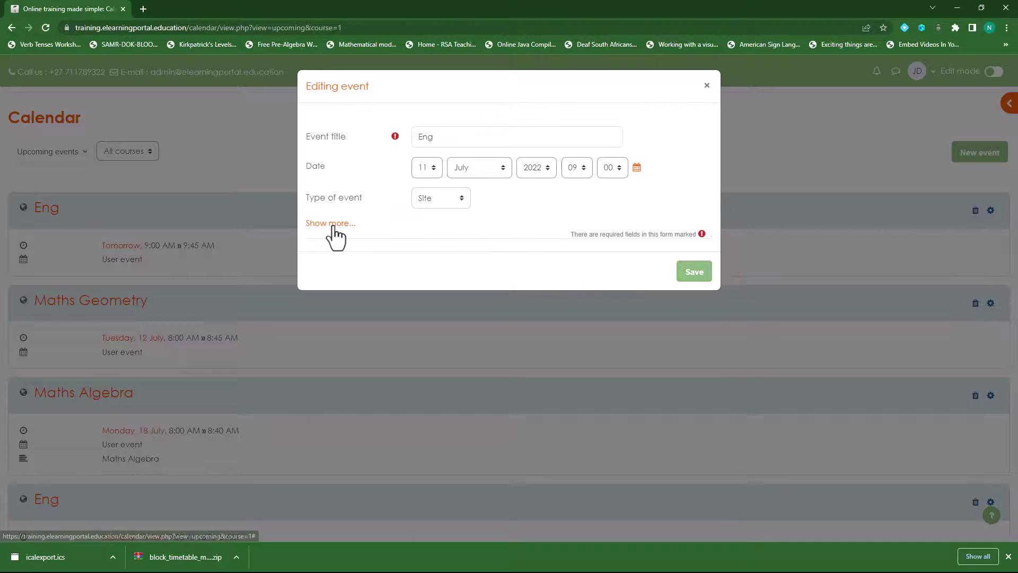
{"action": "left_click", "coordinate": [329, 223]}
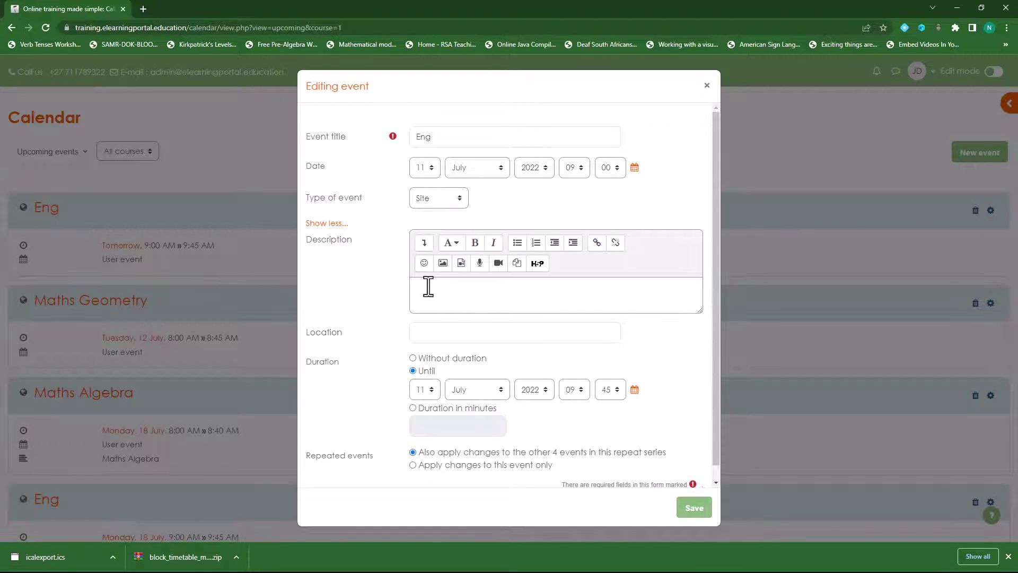
{"action": "scroll", "coordinate": [352, 310], "scroll_direction": "down", "scroll_amount": 1}
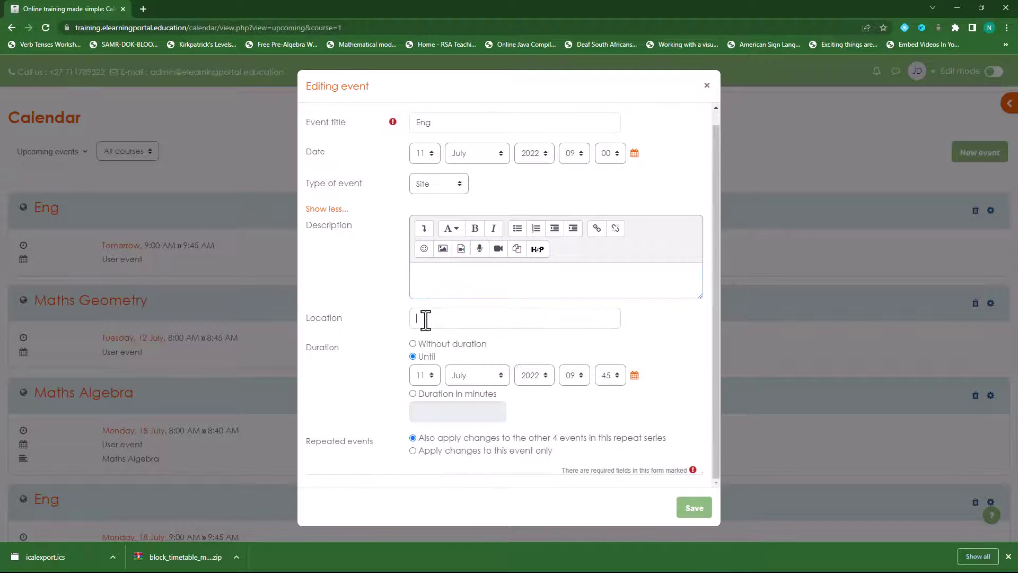
{"action": "left_click", "coordinate": [413, 344]}
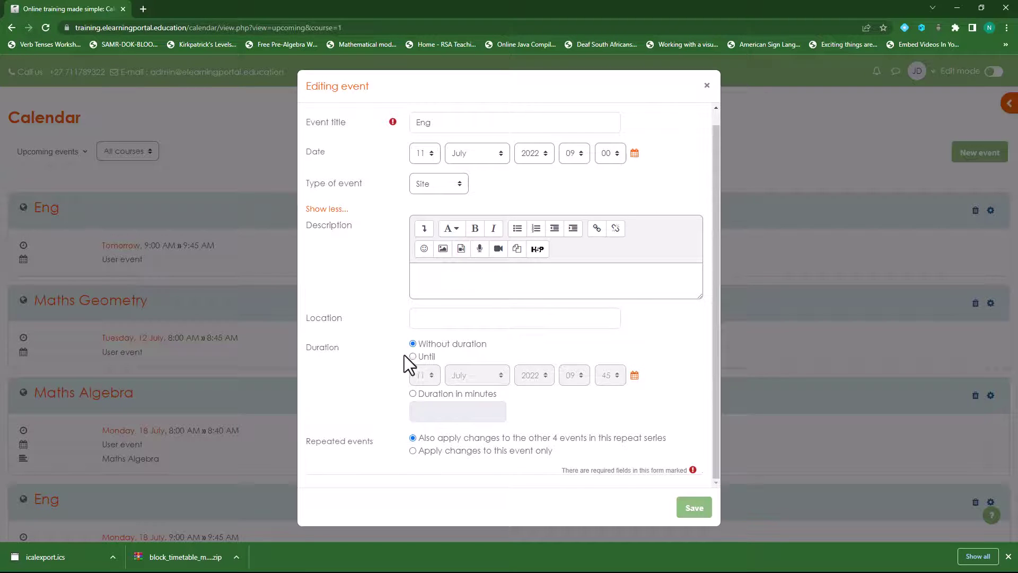
{"action": "left_click", "coordinate": [412, 356]}
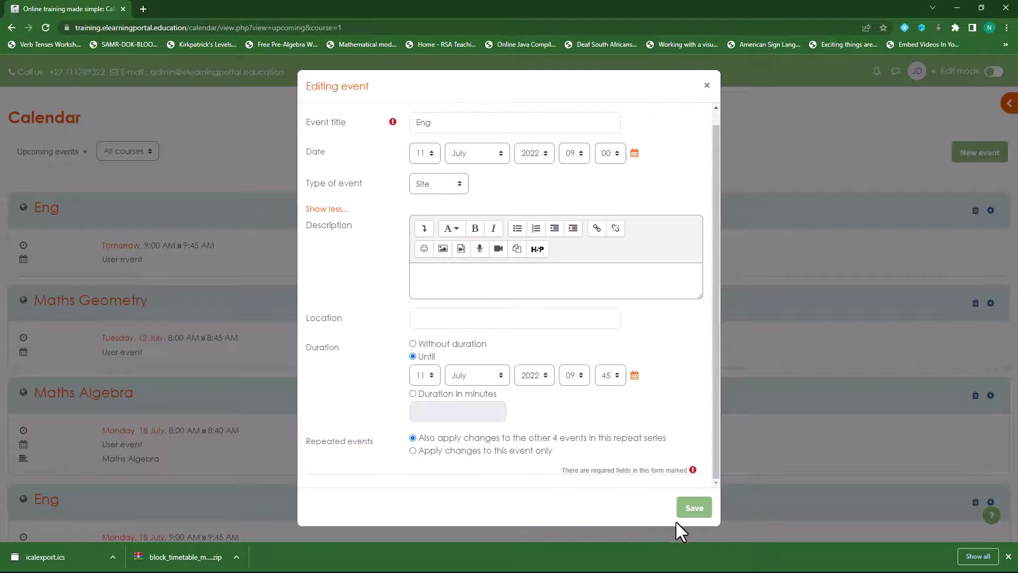
{"action": "left_click", "coordinate": [693, 509]}
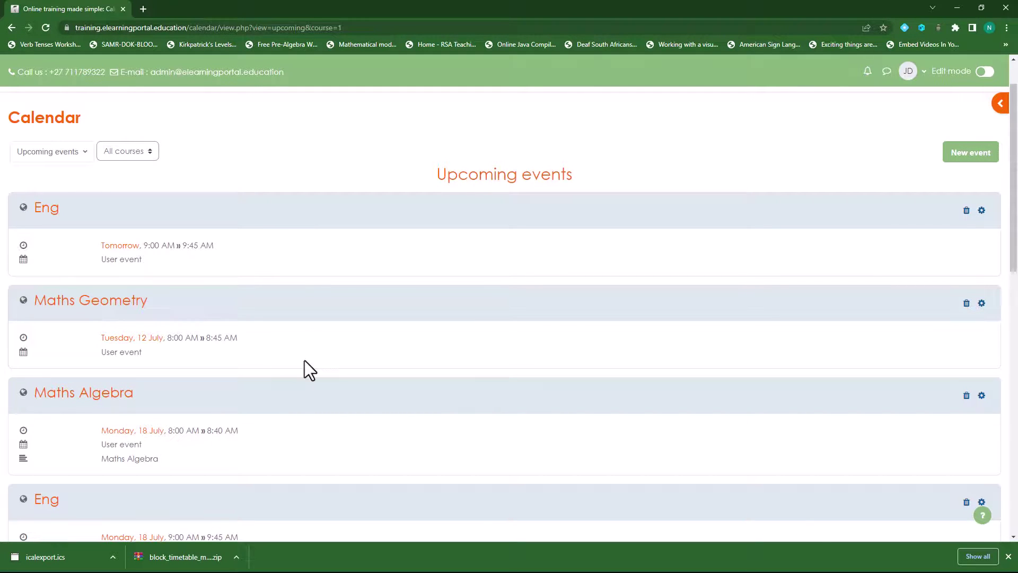
{"action": "scroll", "coordinate": [306, 363], "scroll_direction": "down", "scroll_amount": 4}
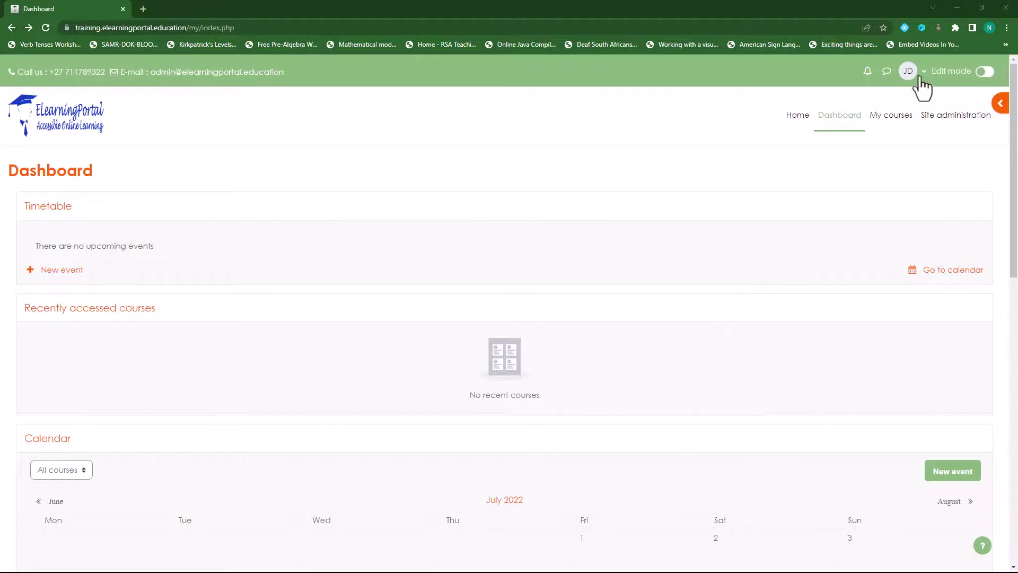
Step: Turn on Dashboard editing and set the Timetable block's default view to This week
{"action": "left_click", "coordinate": [988, 73]}
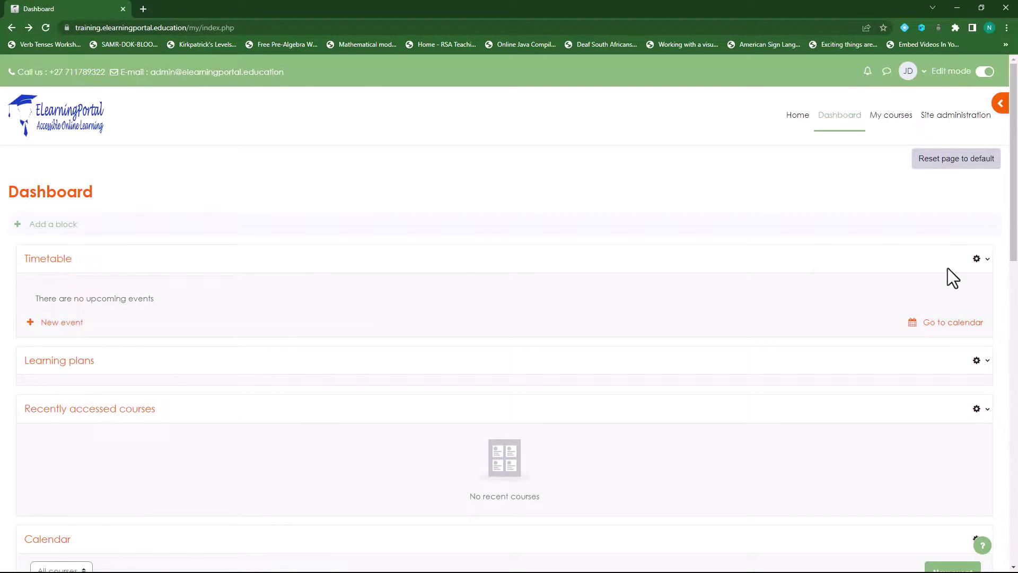
{"action": "left_click", "coordinate": [986, 259]}
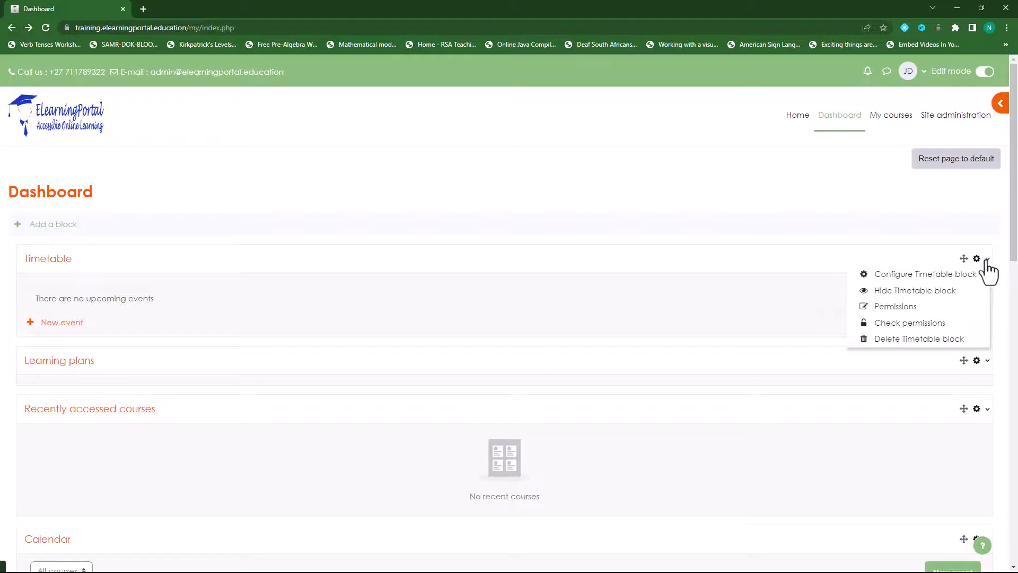
{"action": "left_click", "coordinate": [930, 276]}
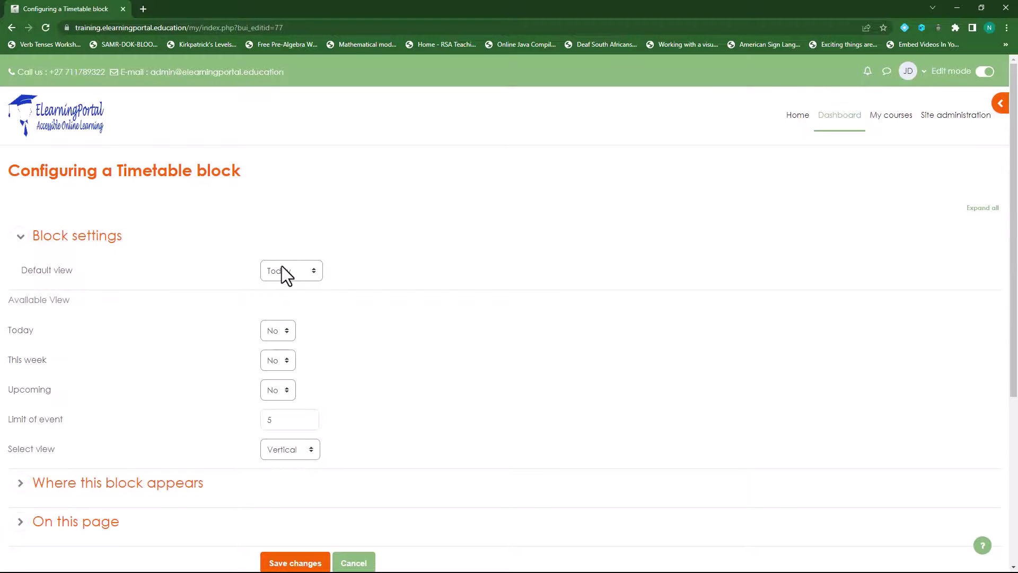
{"action": "left_click", "coordinate": [837, 121]}
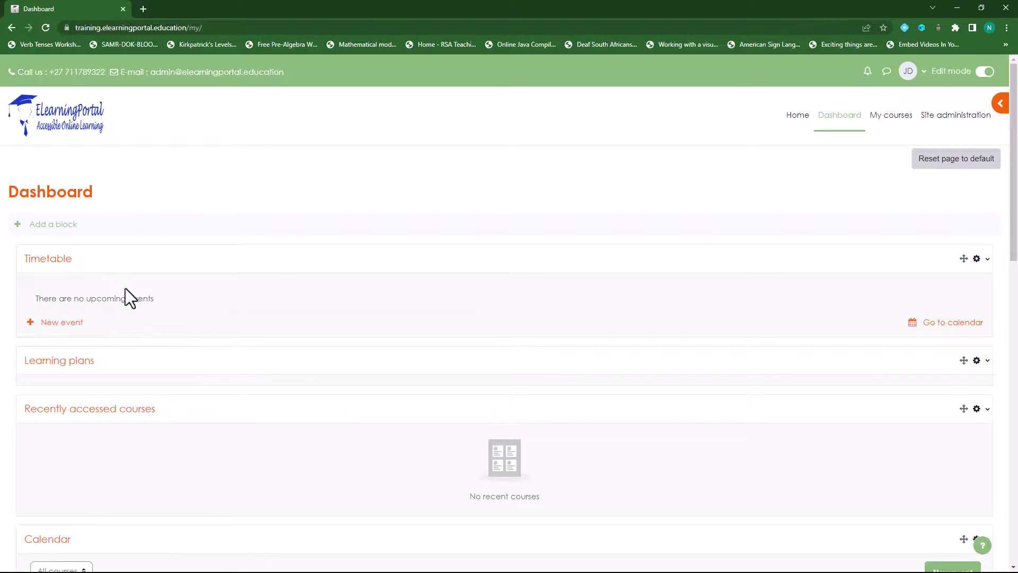
{"action": "left_click", "coordinate": [987, 261]}
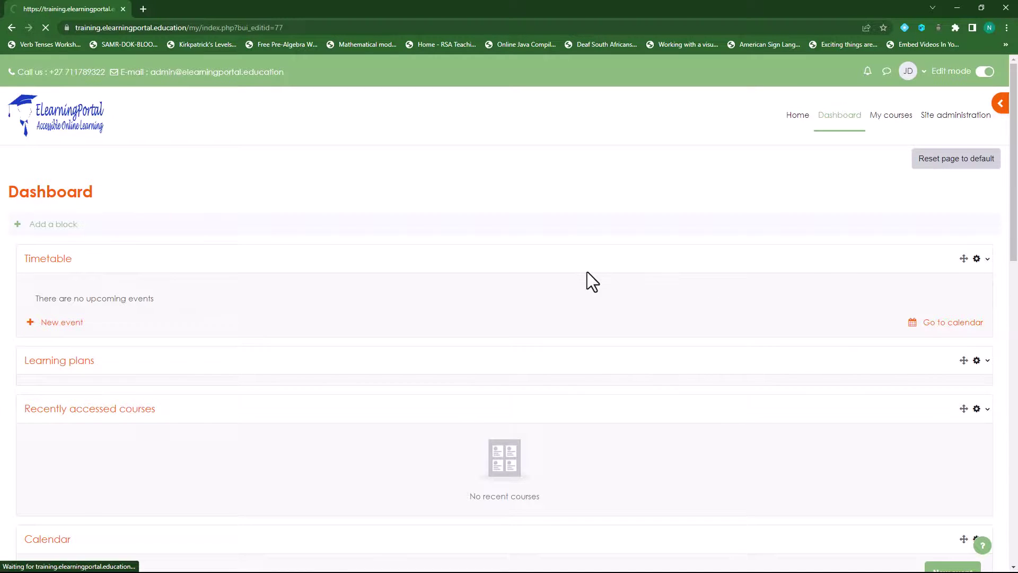
{"action": "left_click", "coordinate": [314, 271]}
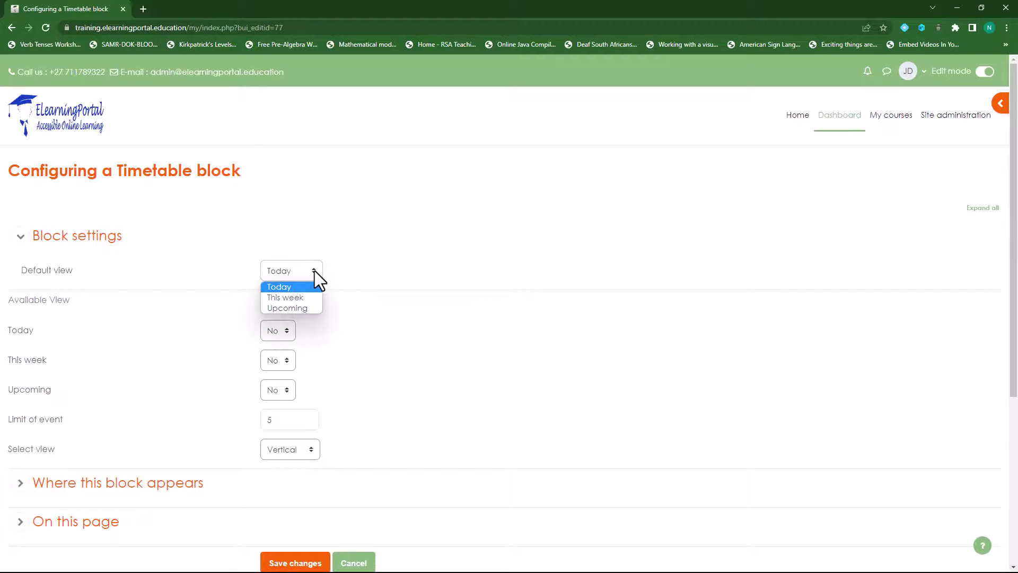
{"action": "left_click", "coordinate": [307, 297]}
{"action": "left_click", "coordinate": [292, 561]}
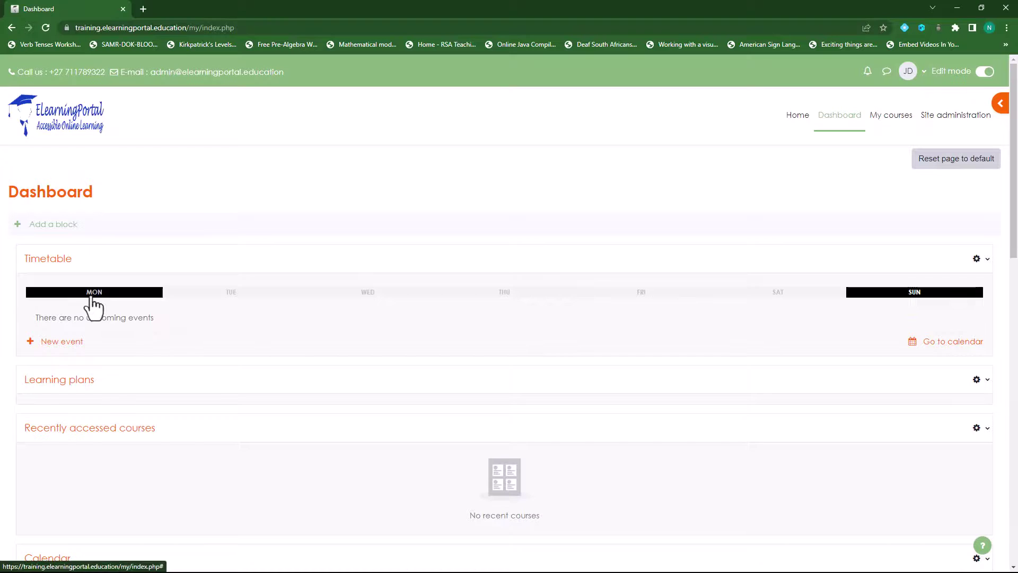
{"action": "left_click", "coordinate": [218, 297]}
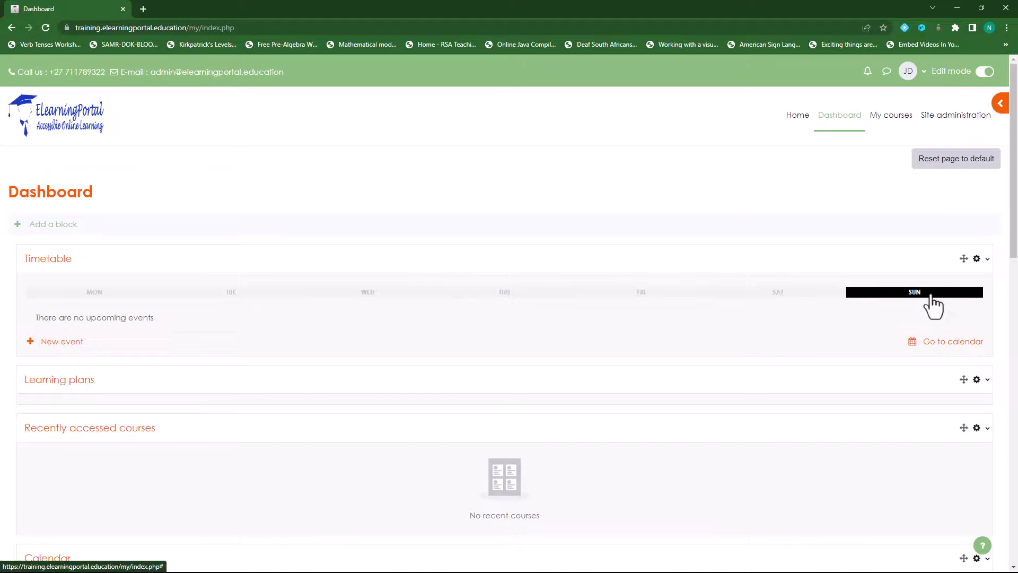
Step: Change the Timetable block's default view to Upcoming and save
{"action": "left_click", "coordinate": [981, 260]}
{"action": "left_click", "coordinate": [936, 276]}
{"action": "left_click", "coordinate": [313, 274]}
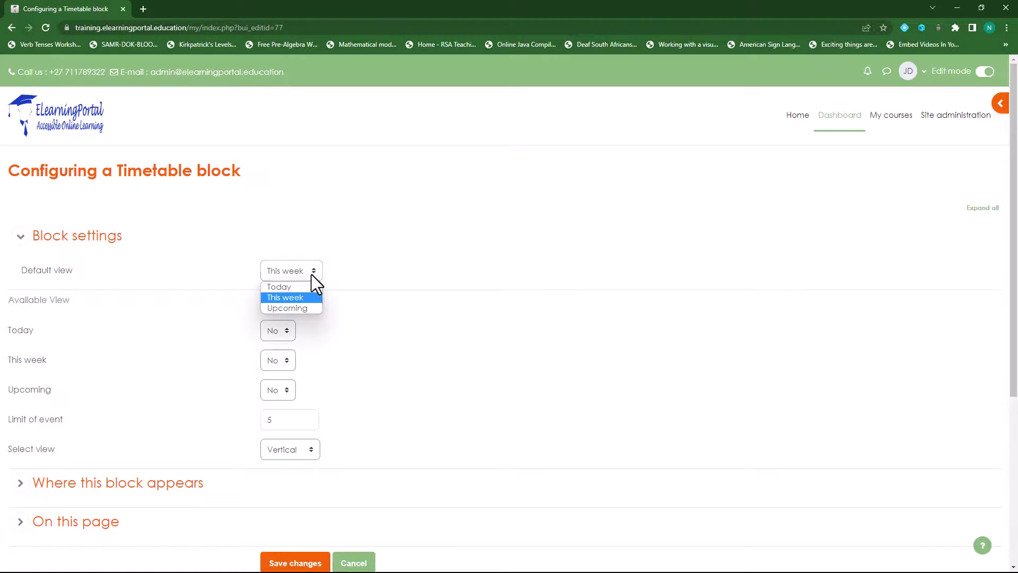
{"action": "left_click", "coordinate": [301, 310]}
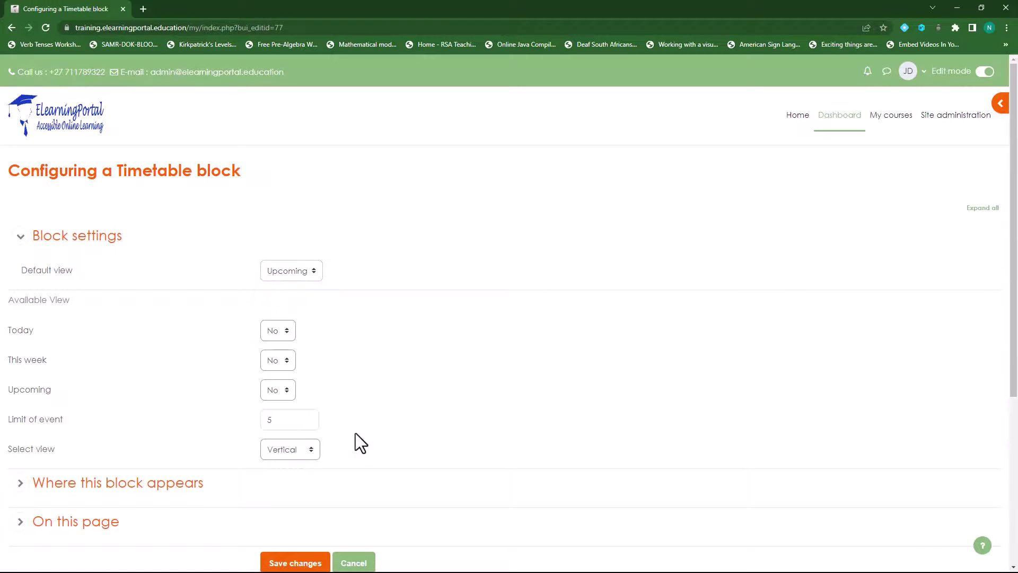
{"action": "left_click", "coordinate": [295, 563]}
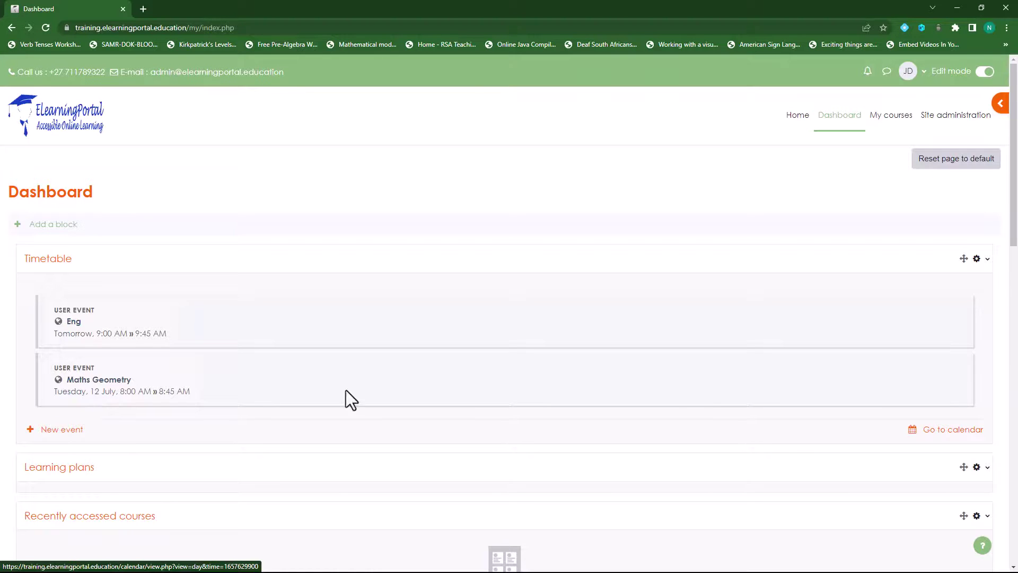
Step: Set the Timetable block's default view back to This week and save
{"action": "left_click", "coordinate": [987, 260]}
{"action": "left_click", "coordinate": [930, 274]}
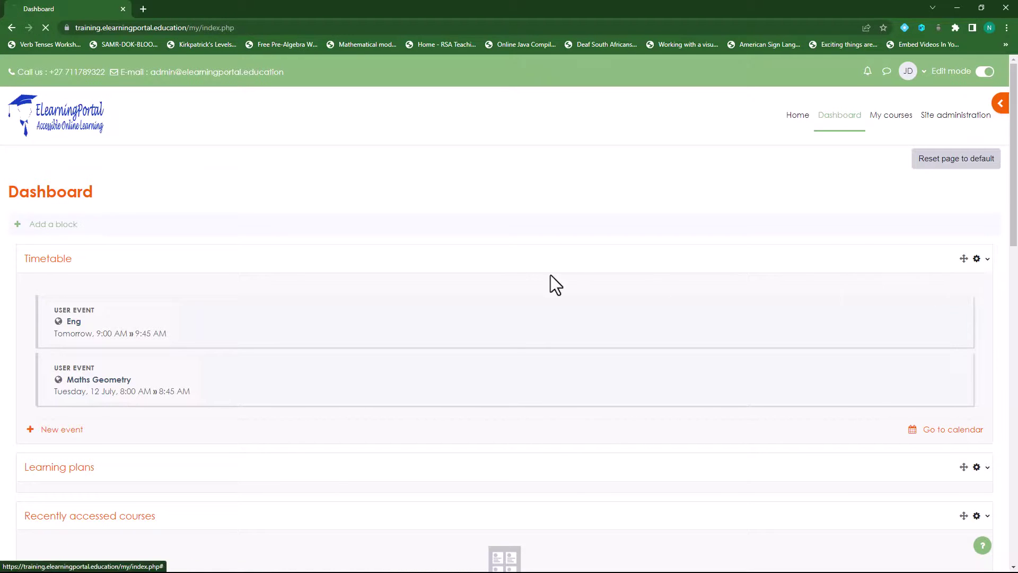
{"action": "left_click", "coordinate": [313, 272]}
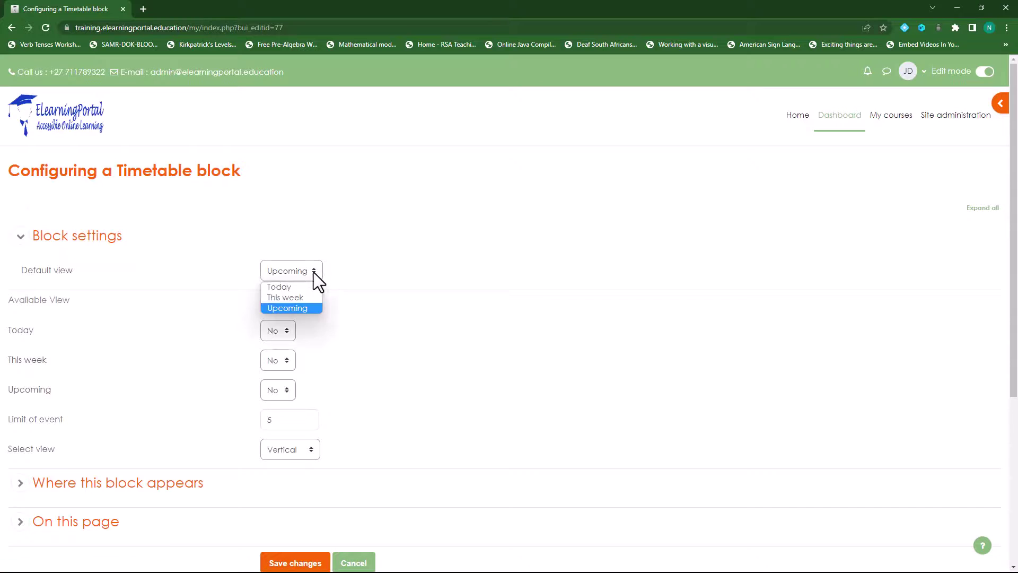
{"action": "left_click", "coordinate": [289, 298]}
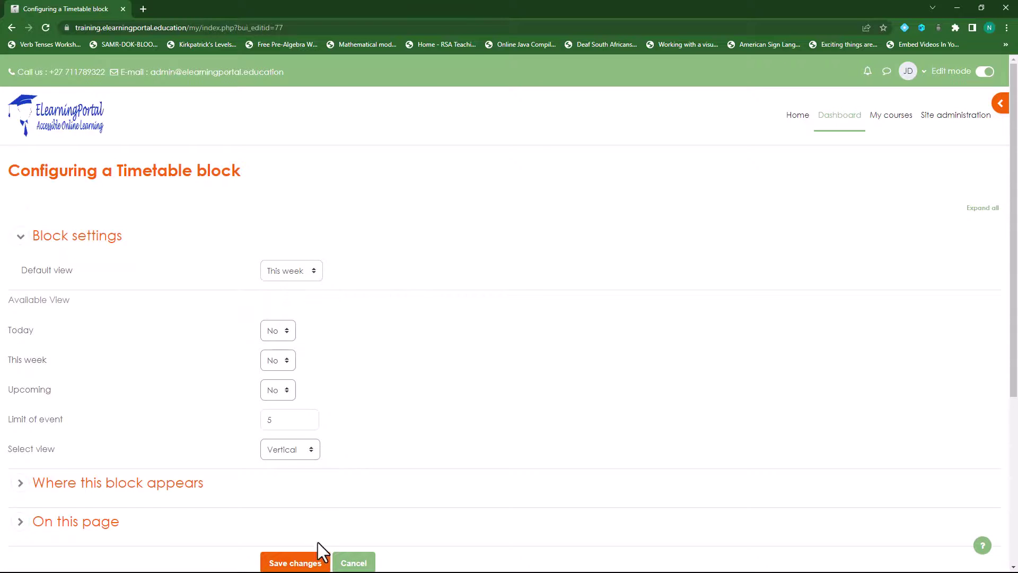
{"action": "left_click", "coordinate": [295, 564]}
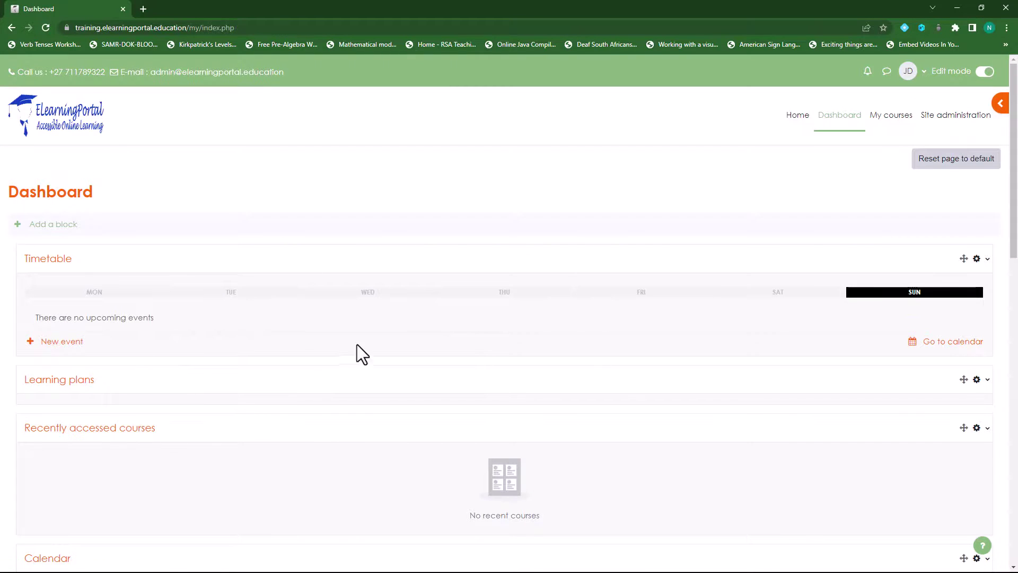
Step: Check the Monday and Wednesday tabs, then bring up the Timetable block settings again
{"action": "left_click", "coordinate": [132, 300]}
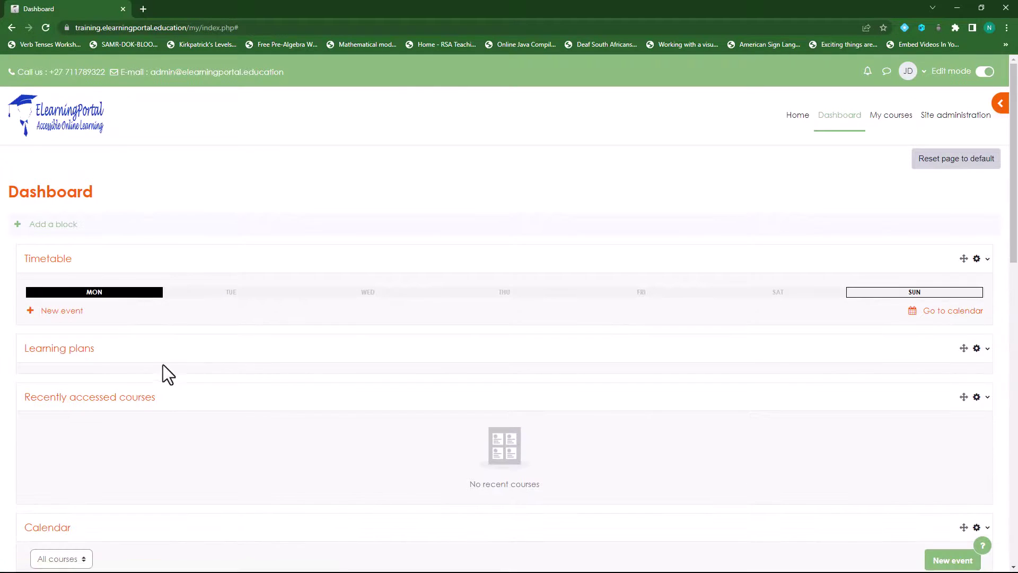
{"action": "left_click", "coordinate": [318, 300]}
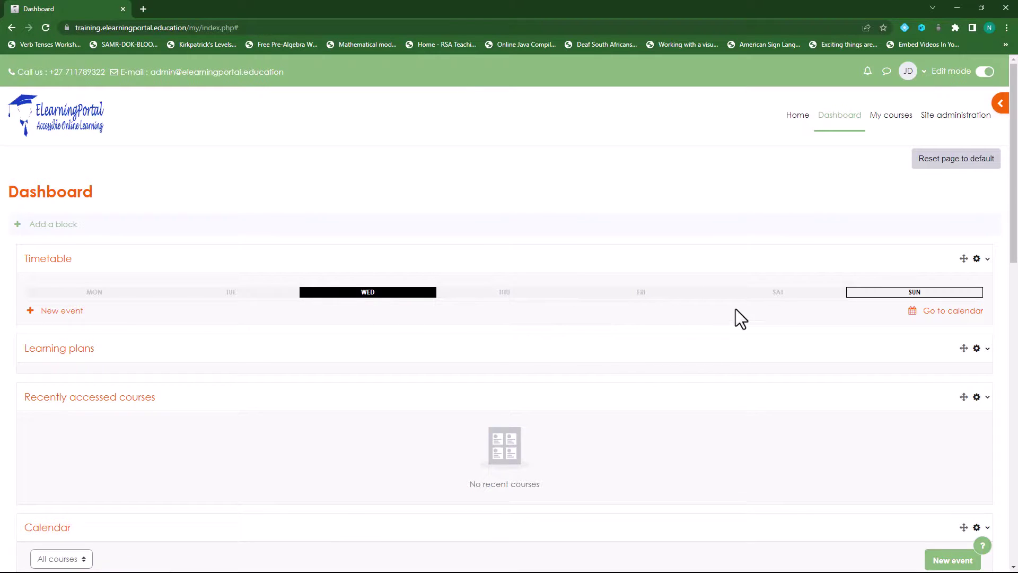
{"action": "left_click", "coordinate": [988, 261]}
{"action": "left_click", "coordinate": [925, 281]}
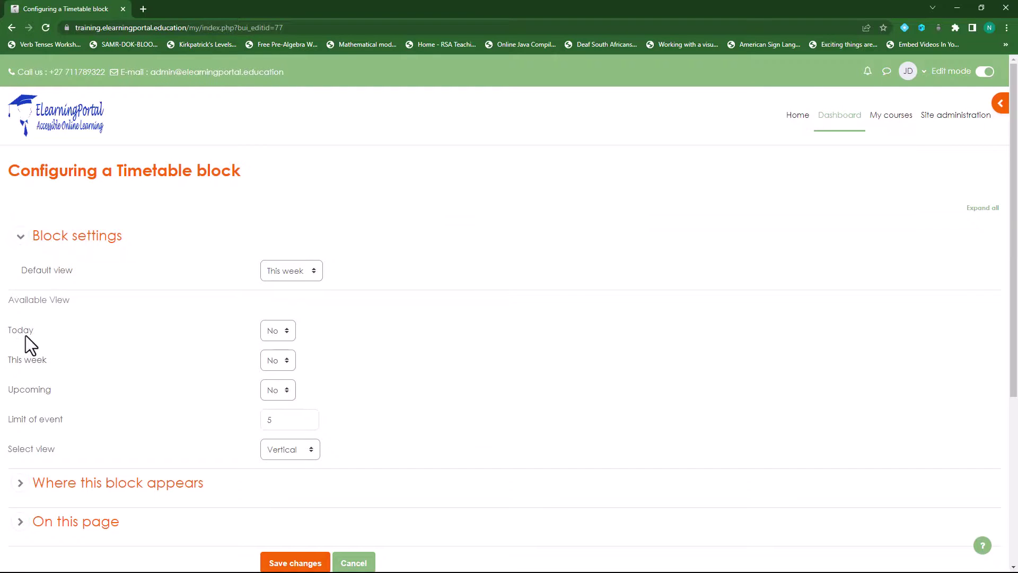
Step: Keep Today unavailable, enable This week and Upcoming, choose the horizontal view, and save
{"action": "left_click", "coordinate": [279, 332]}
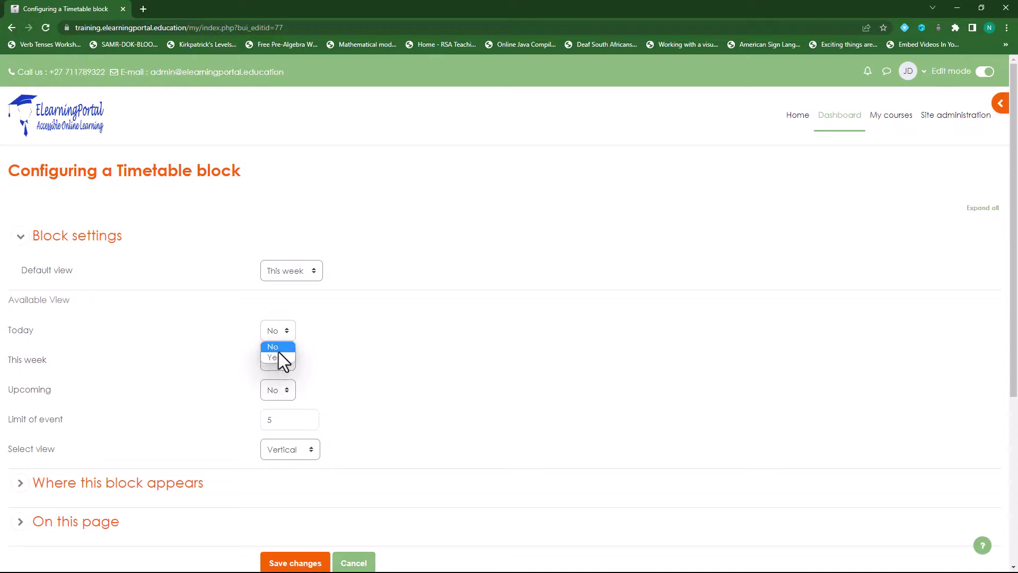
{"action": "left_click", "coordinate": [291, 342]}
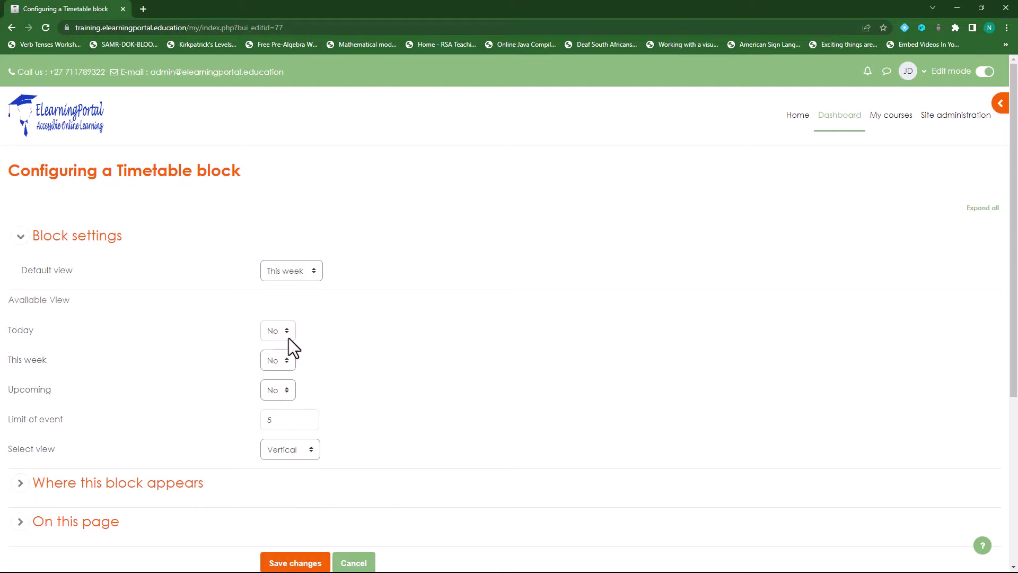
{"action": "left_click", "coordinate": [285, 363]}
{"action": "left_click", "coordinate": [290, 394]}
{"action": "left_click", "coordinate": [293, 451]}
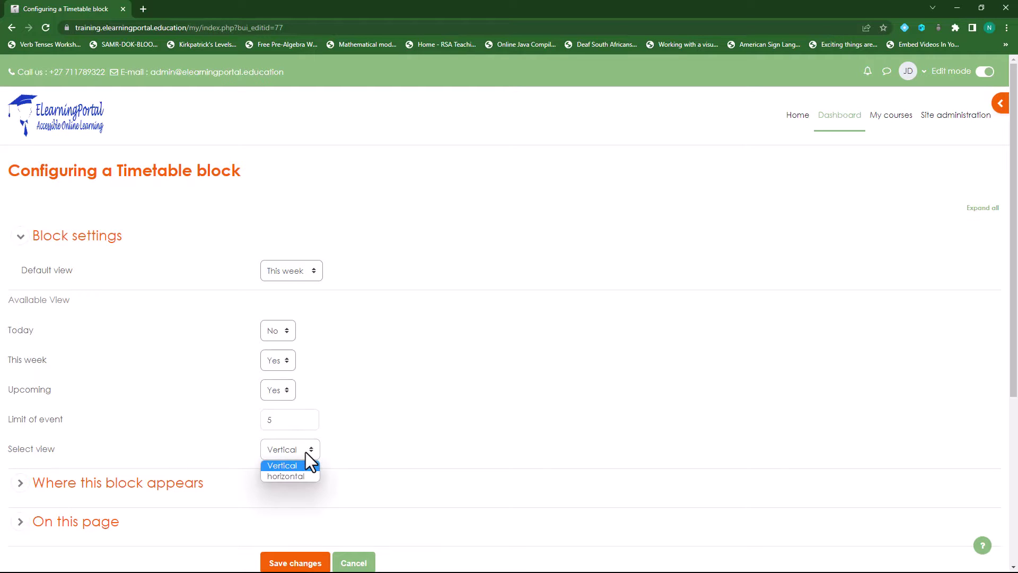
{"action": "left_click", "coordinate": [292, 478]}
{"action": "scroll", "coordinate": [169, 401], "scroll_direction": "down", "scroll_amount": 2}
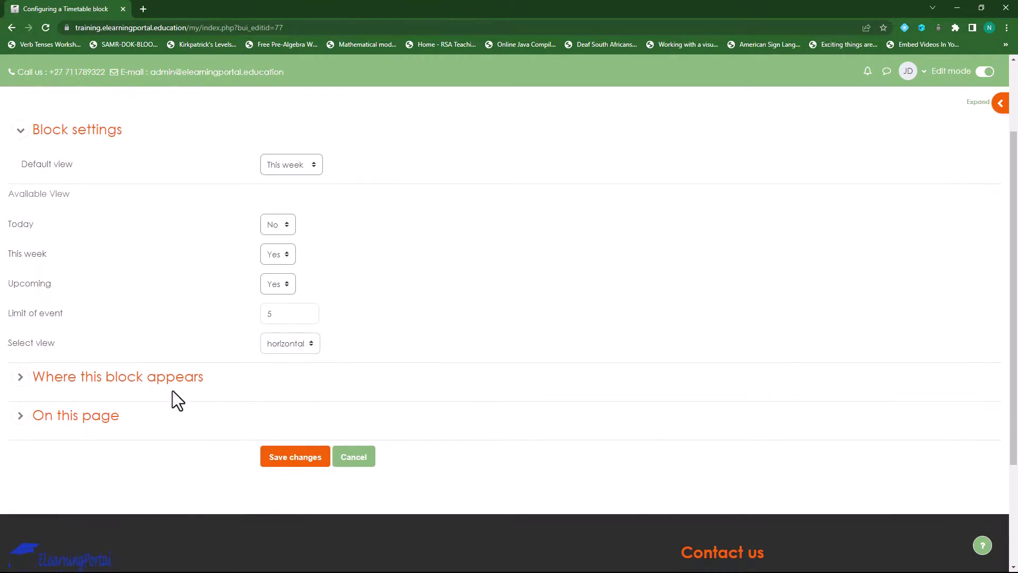
{"action": "left_click", "coordinate": [290, 460]}
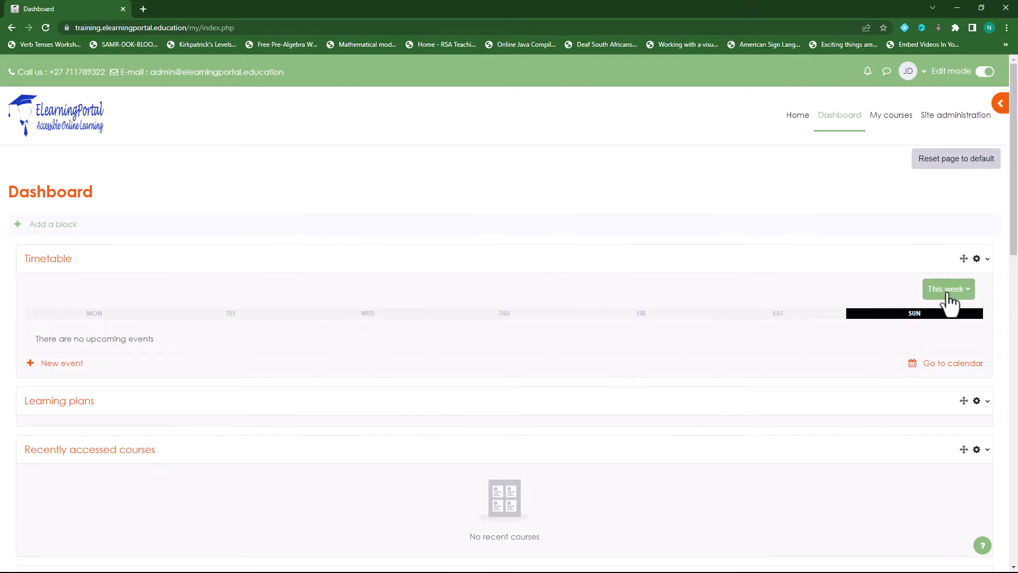
Step: Switch the Dashboard Timetable from This week to the Upcoming events view
{"action": "left_click", "coordinate": [968, 296]}
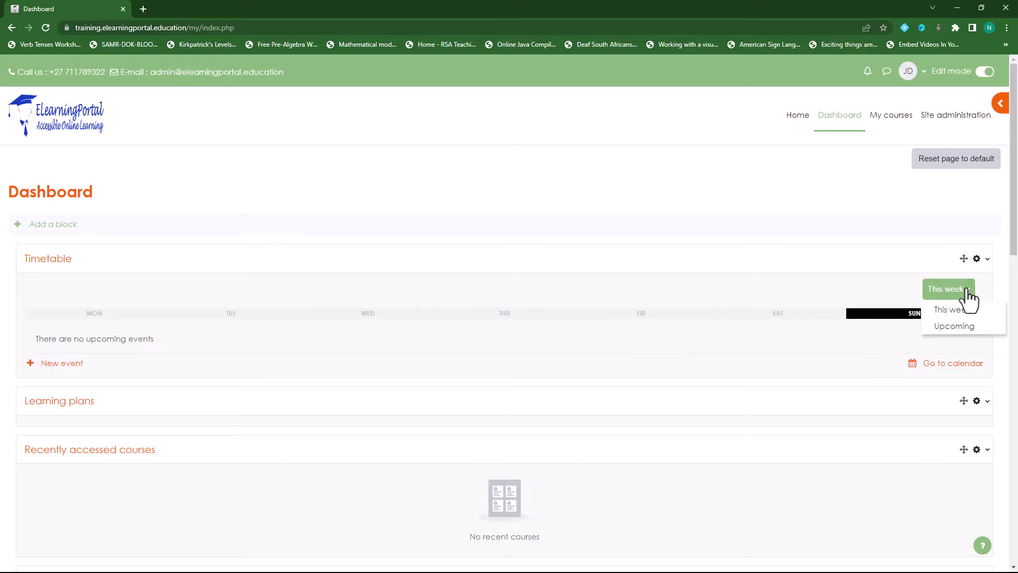
{"action": "left_click", "coordinate": [961, 326]}
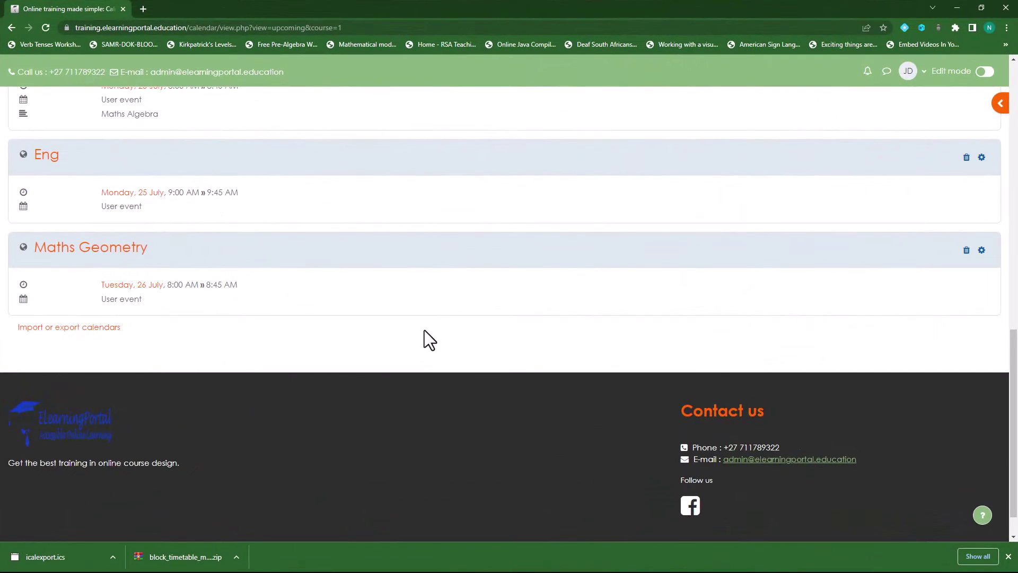
Step: Open the Eng event's edit dialog from the top of Upcoming events
{"action": "scroll", "coordinate": [424, 330], "scroll_direction": "up", "scroll_amount": 15}
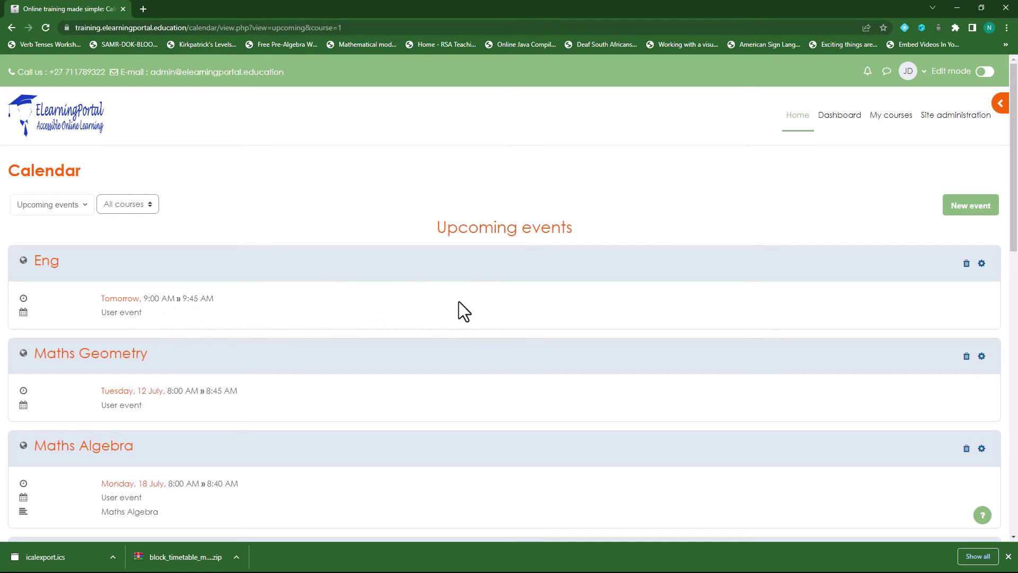
{"action": "left_click", "coordinate": [982, 265]}
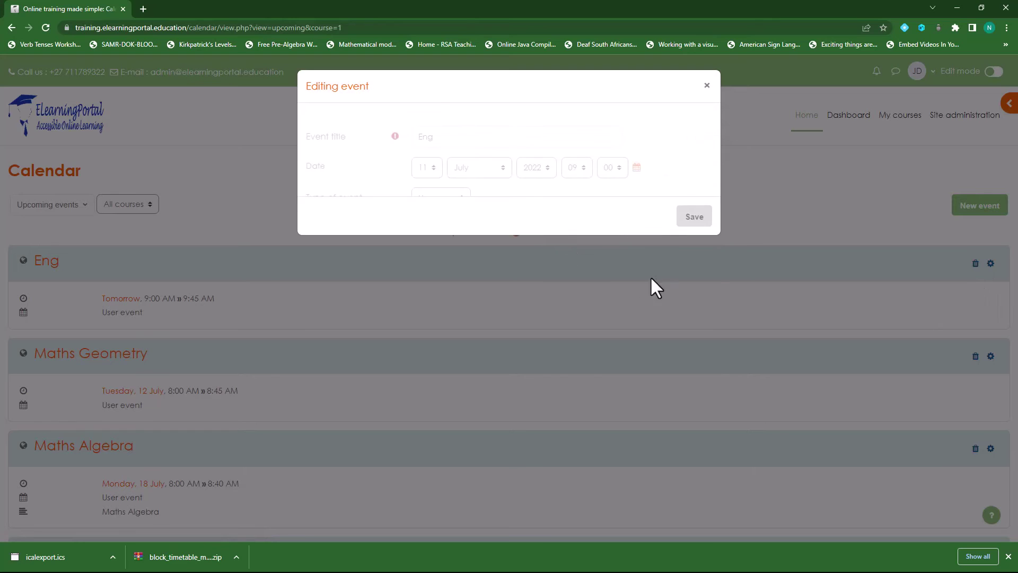